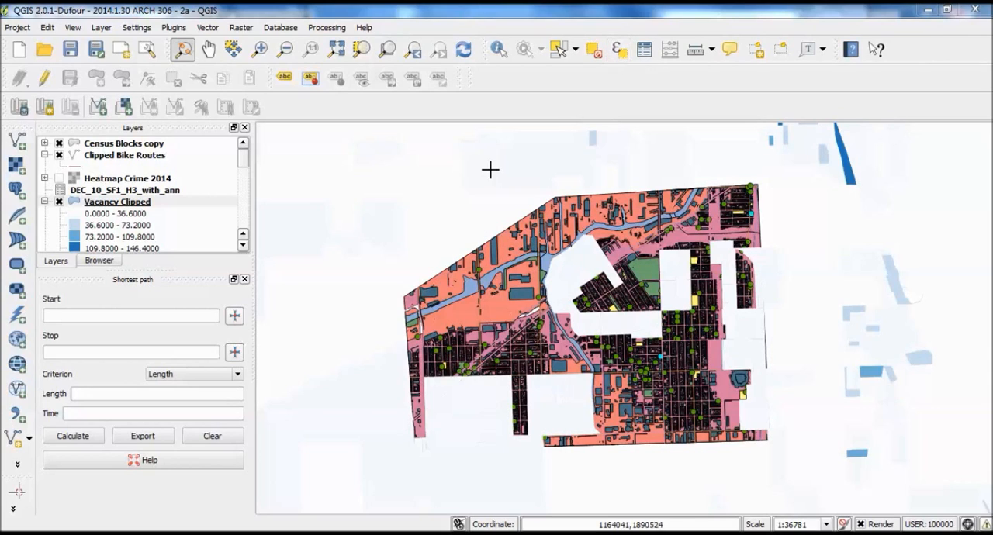
# Examine the Vacancy Clipped data around the clipped study area and northward along the lakefront at different scales.
pyautogui.moveTo(782, 191); pyautogui.dragTo(801, 201)
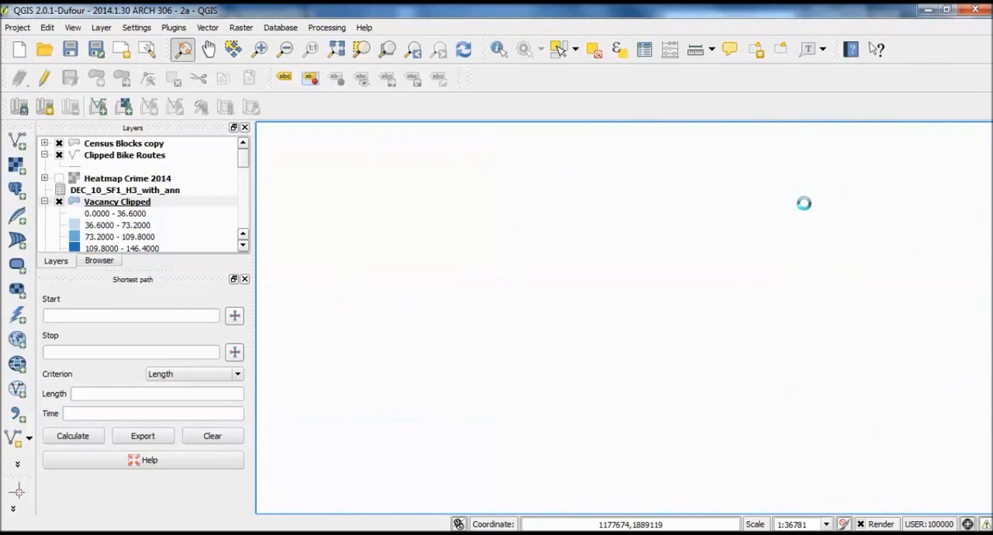
pyautogui.scroll(-1, 804, 204)
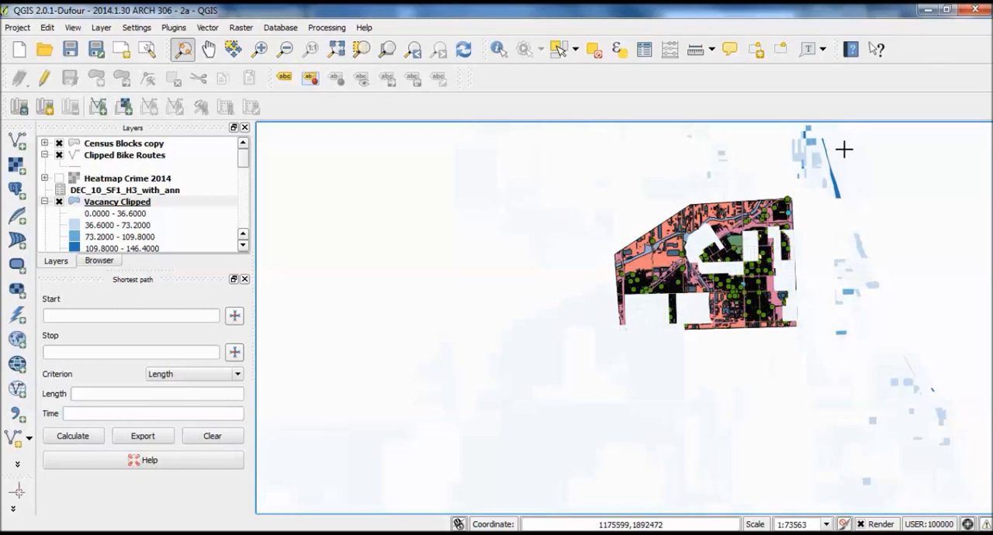
pyautogui.moveTo(835, 172); pyautogui.dragTo(820, 243)
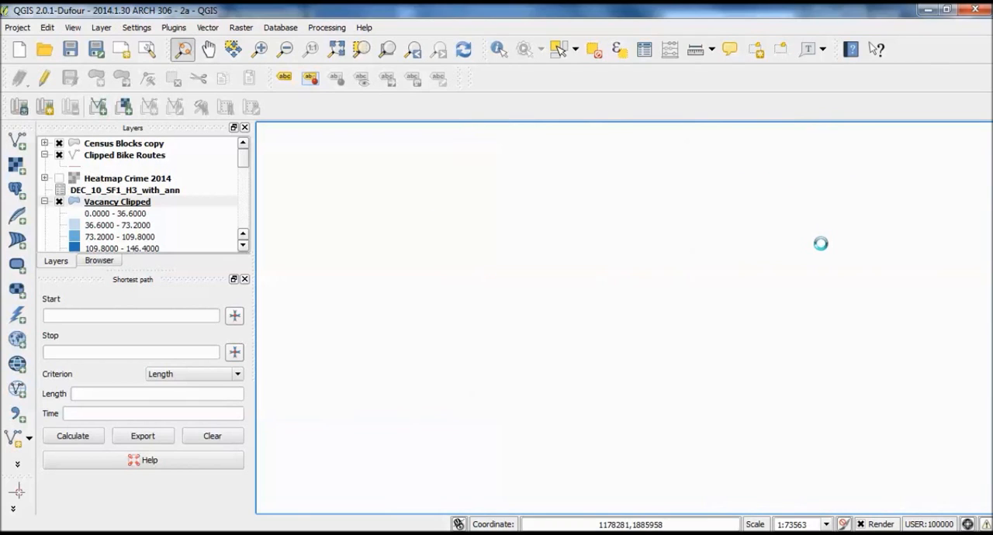
pyautogui.scroll(-1, 822, 240)
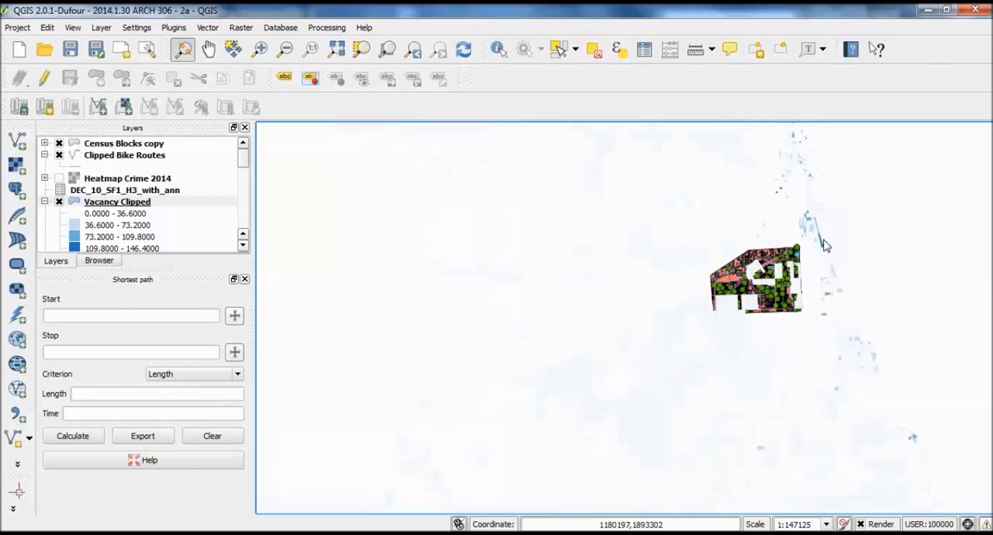
pyautogui.moveTo(820, 204); pyautogui.dragTo(813, 282)
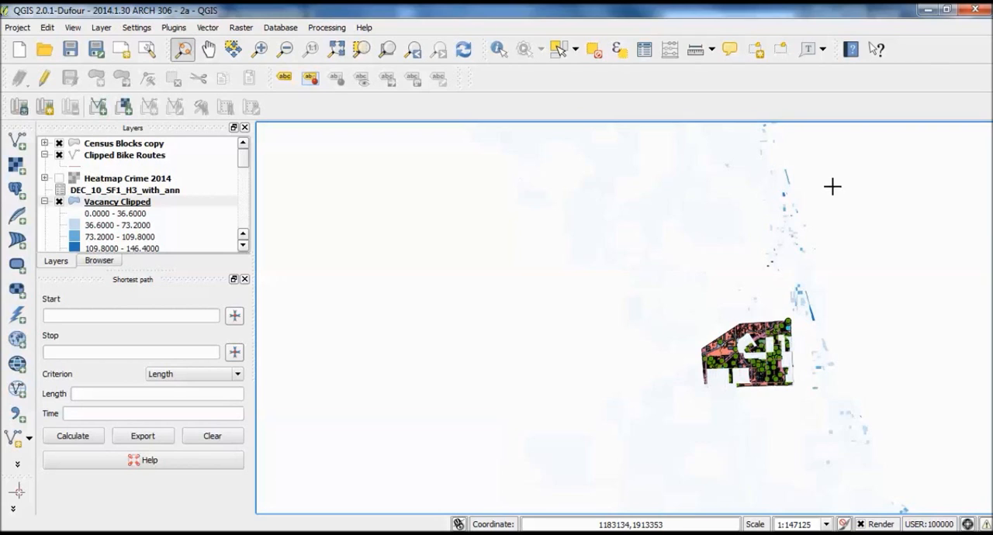
pyautogui.moveTo(837, 228); pyautogui.dragTo(799, 255)
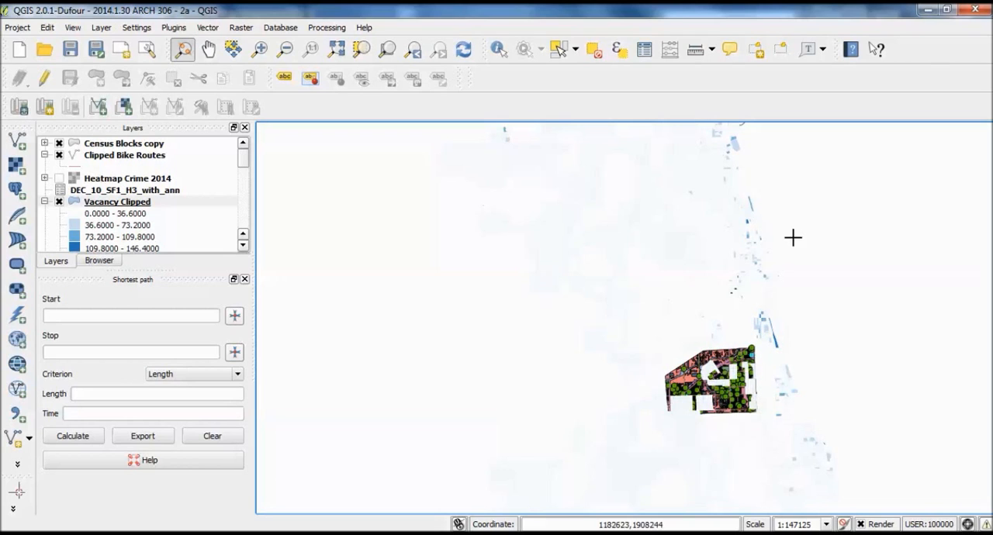
pyautogui.moveTo(791, 237); pyautogui.dragTo(798, 295)
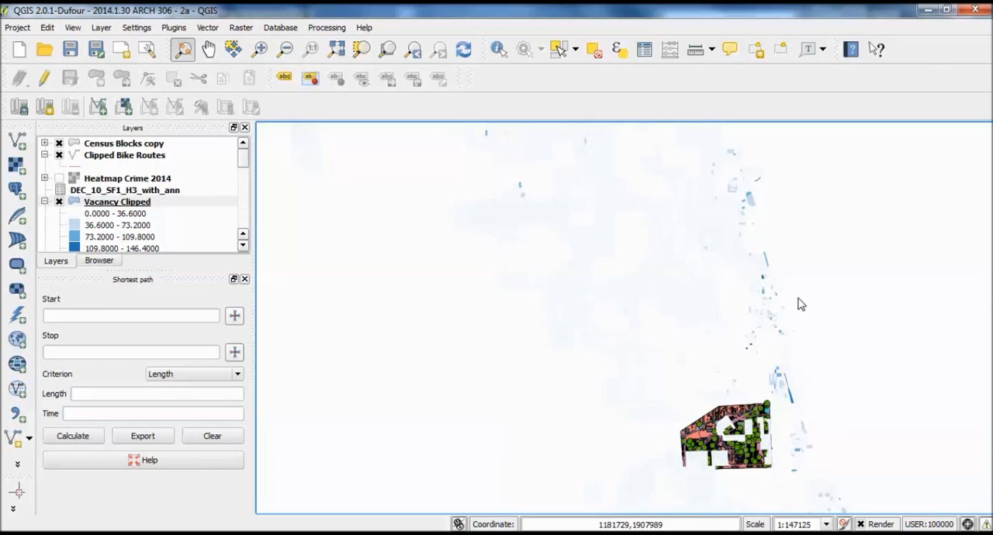
pyautogui.scroll(1, 801, 304)
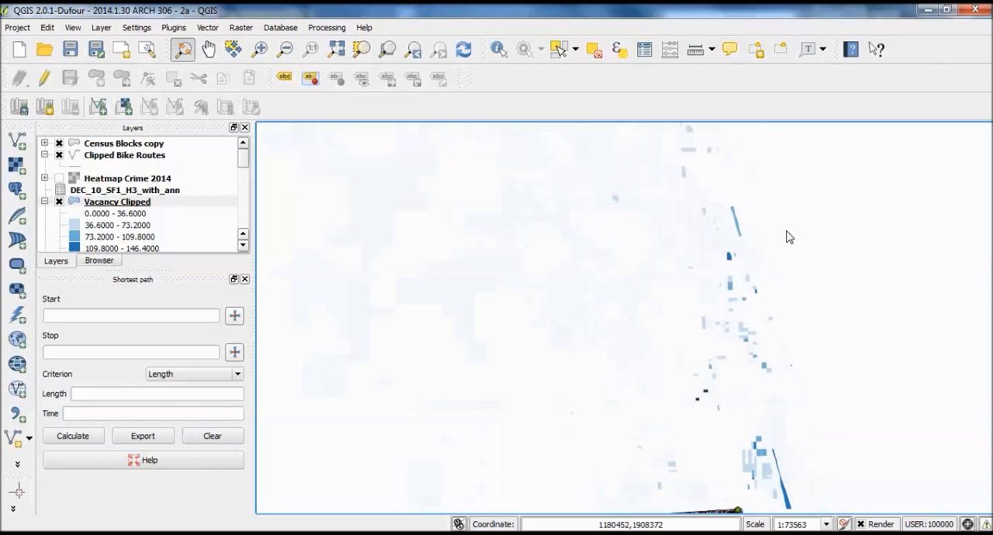
pyautogui.moveTo(798, 273); pyautogui.dragTo(796, 252)
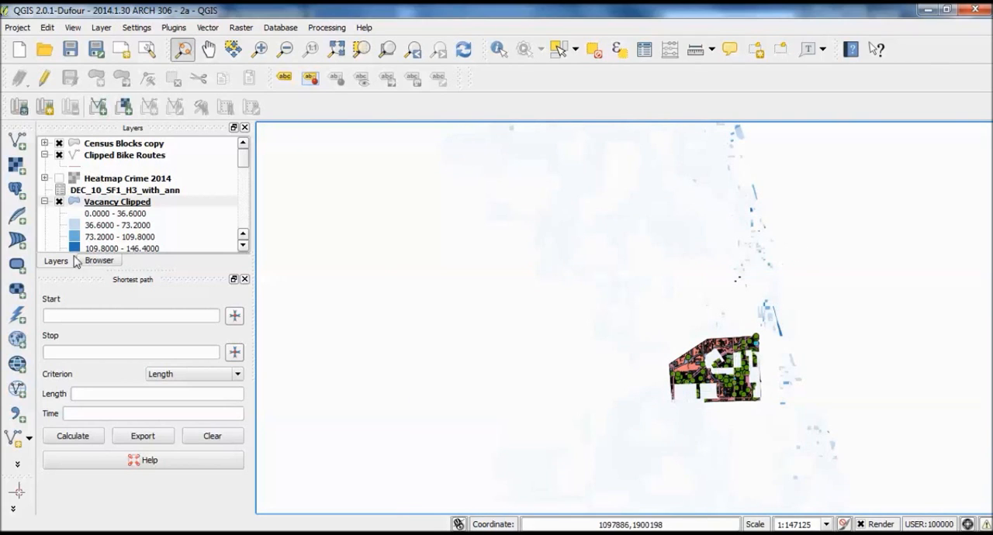
# Hide the Vacancy Clipped layer and look through the remaining layers in the project.
pyautogui.click(59, 203)
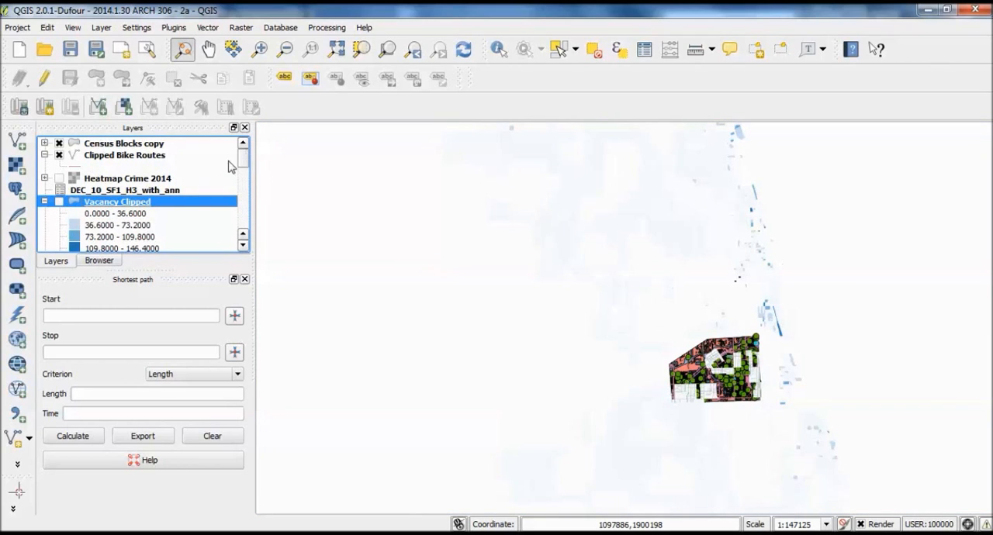
pyautogui.scroll(-1, 244, 176)
pyautogui.scroll(1, 247, 170)
pyautogui.moveTo(242, 165)
pyautogui.mouseDown()
pyautogui.moveTo(238, 221)
pyautogui.moveTo(229, 144)
pyautogui.moveTo(251, 191)
pyautogui.moveTo(255, 167)
pyautogui.moveTo(250, 178)
pyautogui.mouseUp()
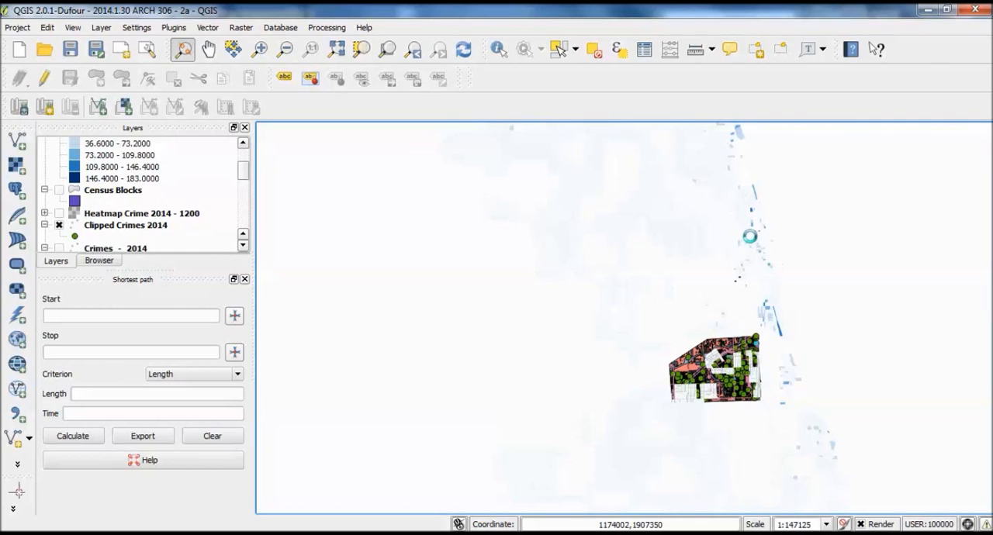
pyautogui.scroll(3, 240, 143)
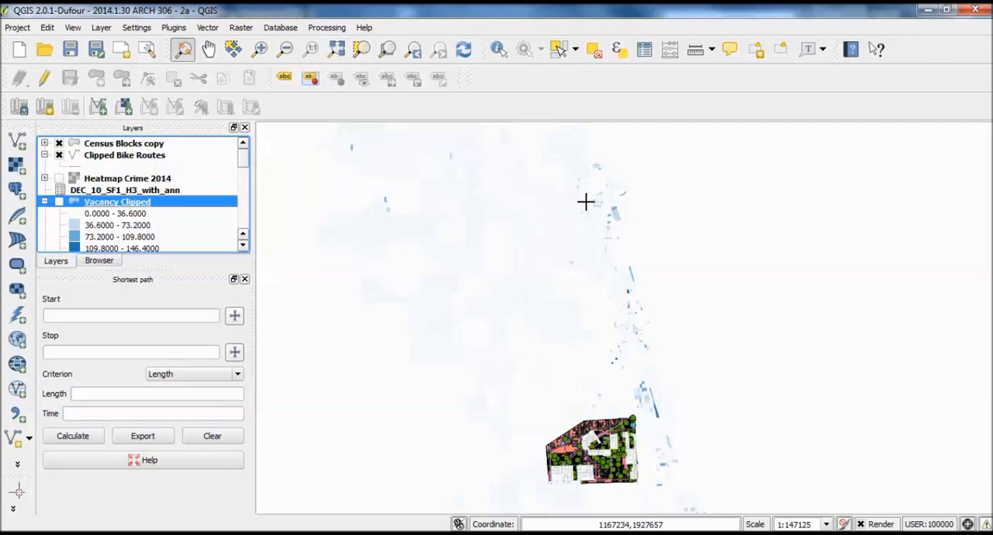
pyautogui.click(121, 193)
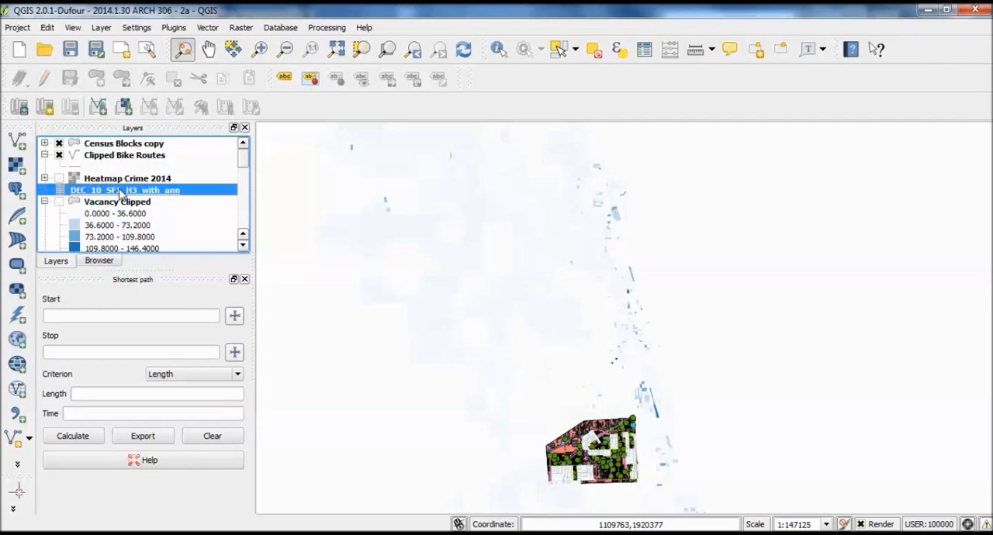
pyautogui.rightClick(121, 192)
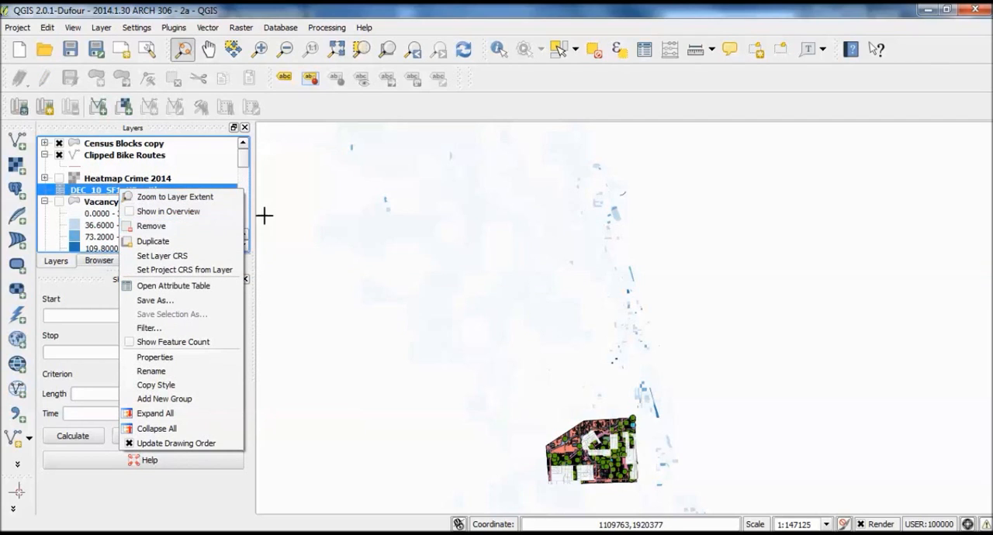
pyautogui.moveTo(455, 256); pyautogui.dragTo(652, 260)
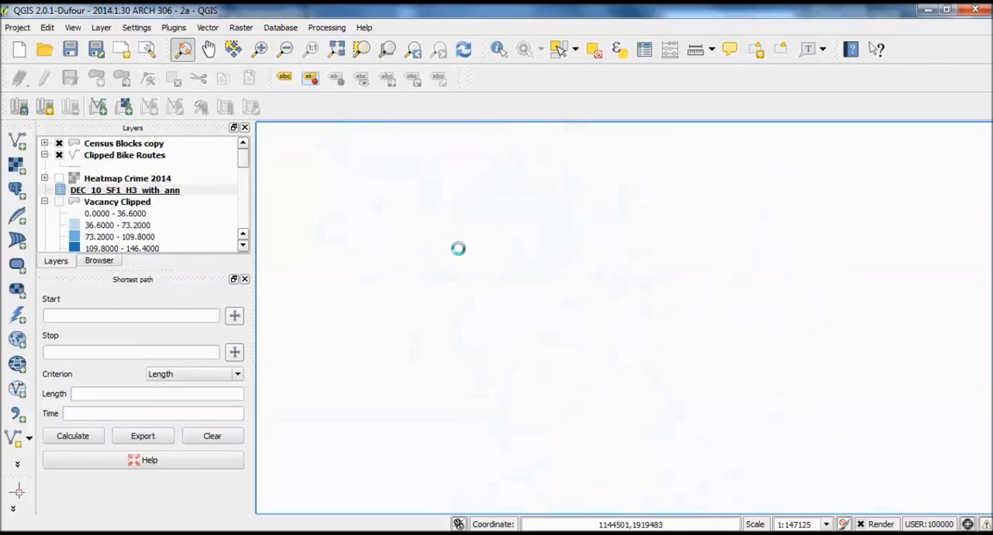
# Examine the clipped study area and its surrounding census blocks with the Vacancy Clipped layer hidden.
pyautogui.moveTo(810, 302); pyautogui.dragTo(721, 237)
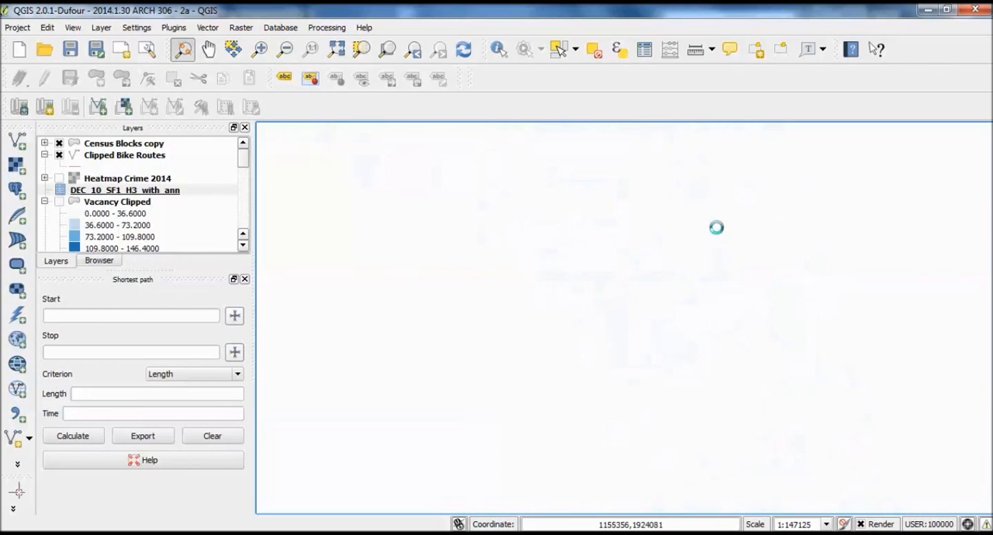
pyautogui.scroll(1, 726, 413)
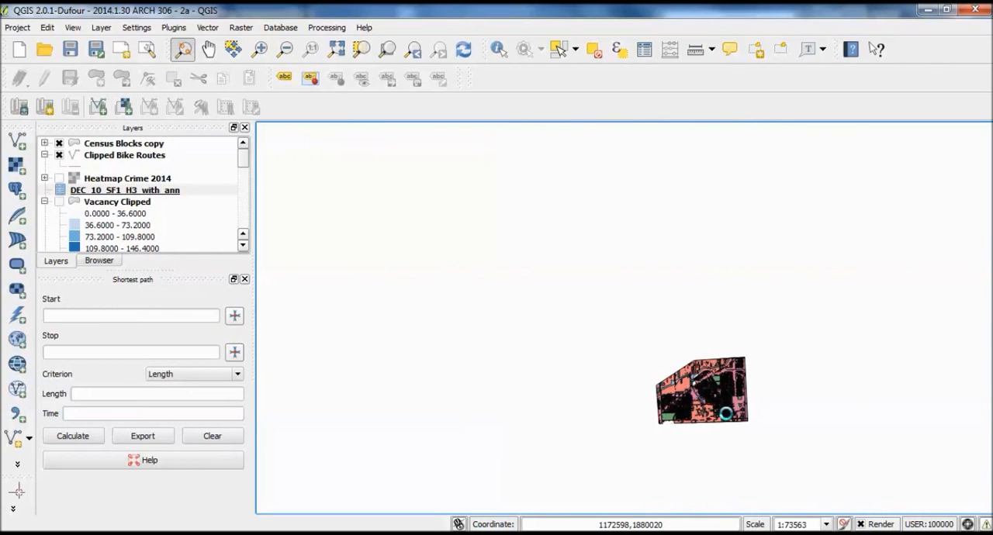
pyautogui.moveTo(722, 374); pyautogui.dragTo(684, 307)
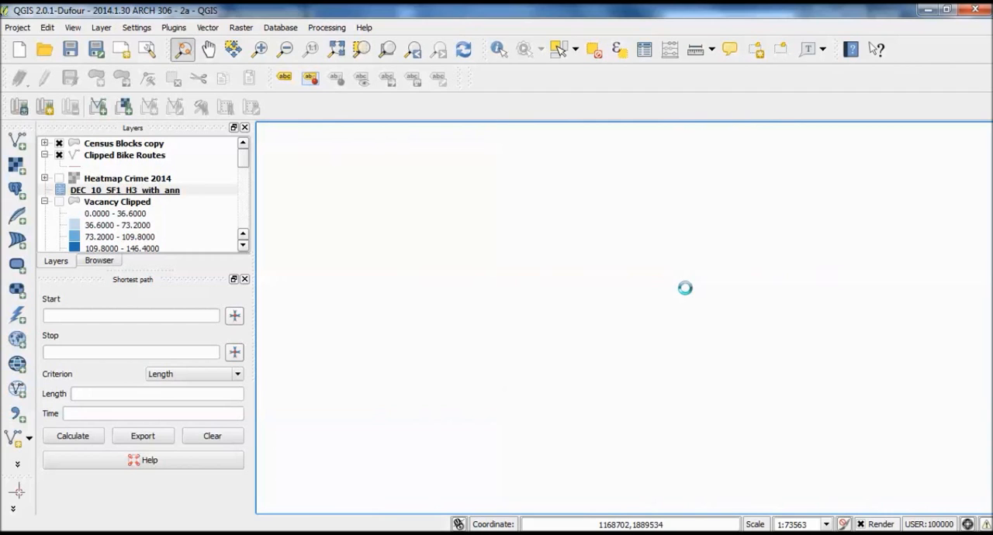
pyautogui.scroll(1, 687, 292)
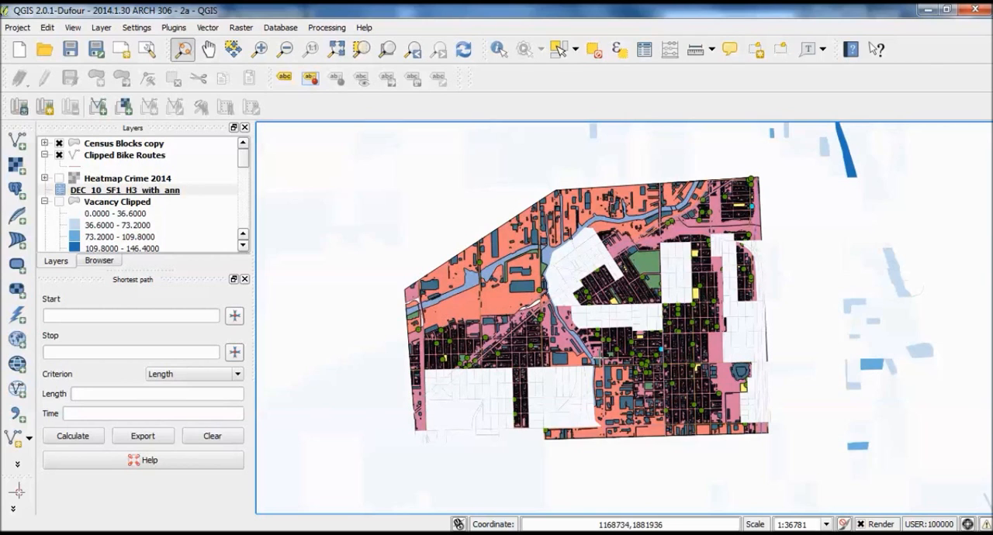
pyautogui.moveTo(640, 378); pyautogui.dragTo(634, 356)
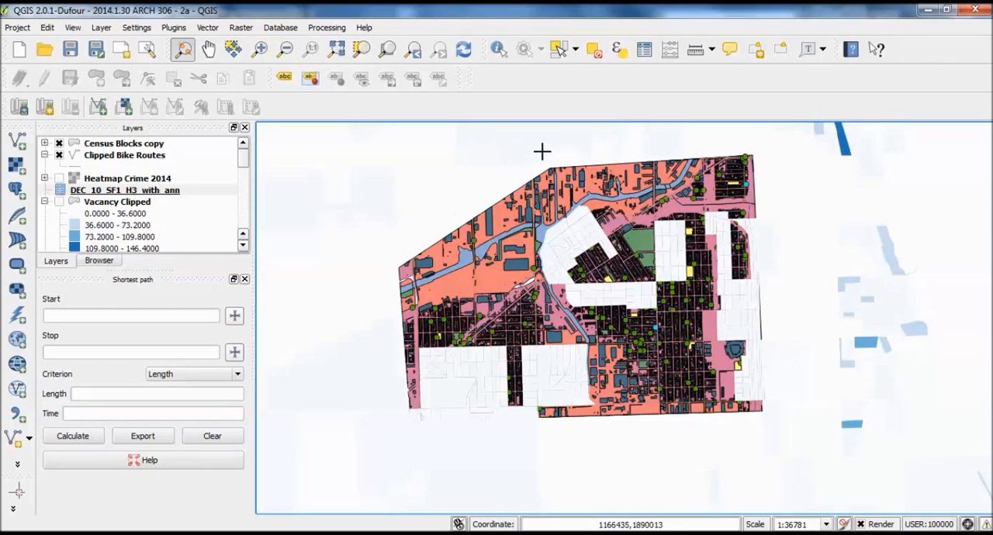
pyautogui.moveTo(546, 151); pyautogui.dragTo(549, 173)
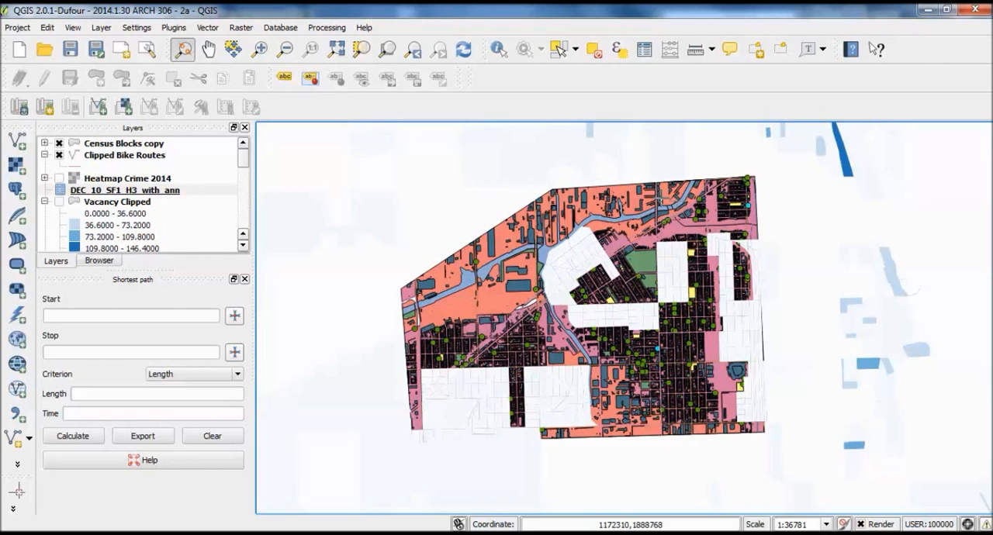
pyautogui.click(561, 171)
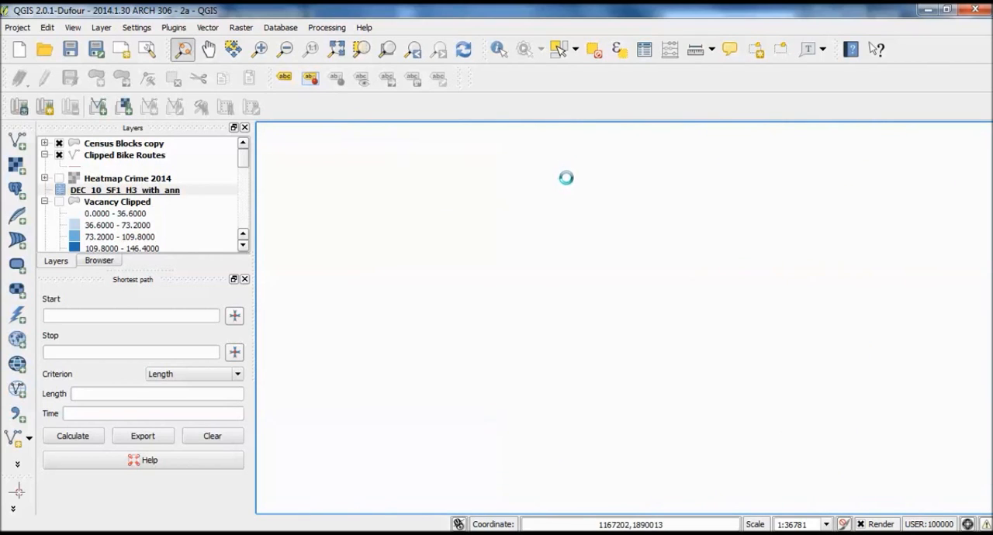
pyautogui.moveTo(570, 180); pyautogui.dragTo(579, 169)
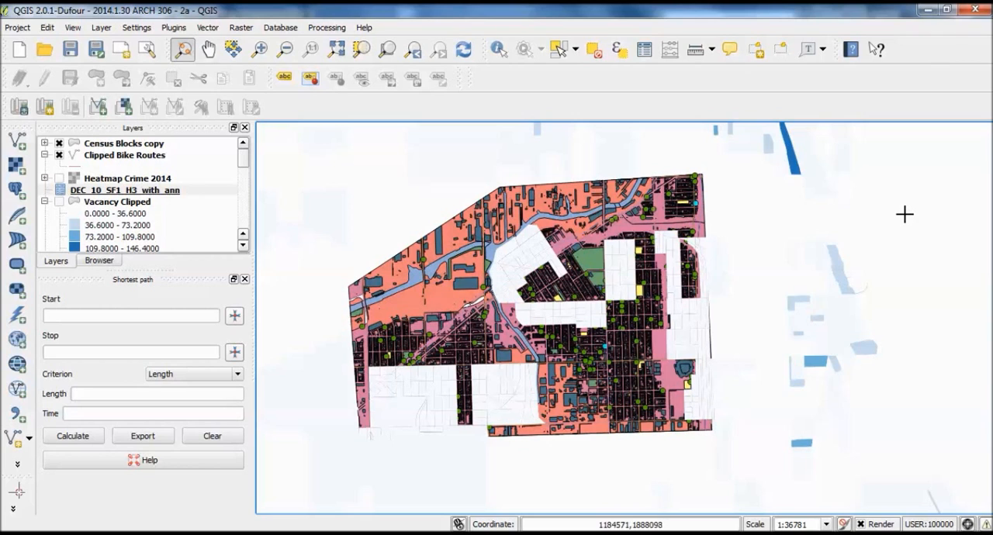
pyautogui.moveTo(863, 230); pyautogui.dragTo(895, 215)
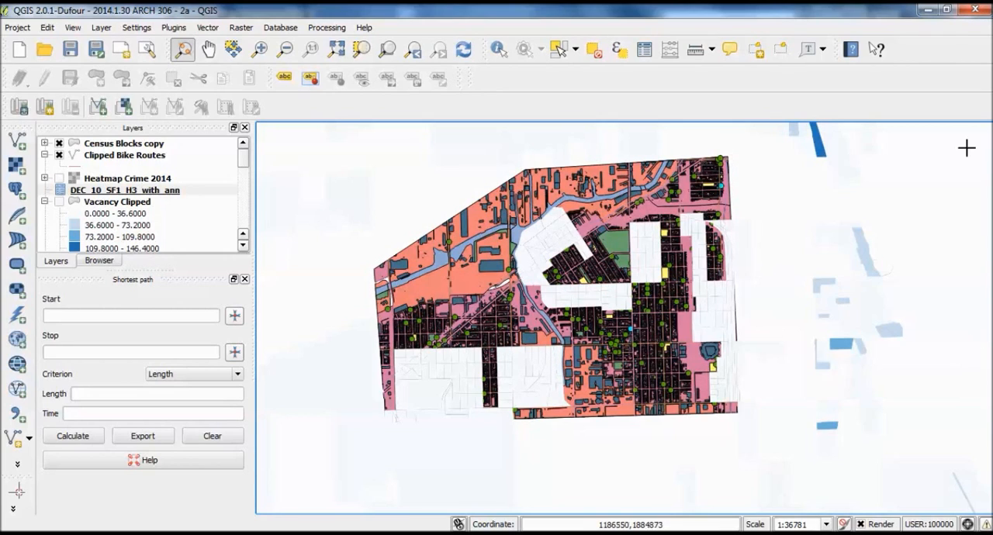
# Close QGIS while saving the current project, and minimize the 2a folder window to work in AutoCAD Map 3D.
pyautogui.click(978, 9)
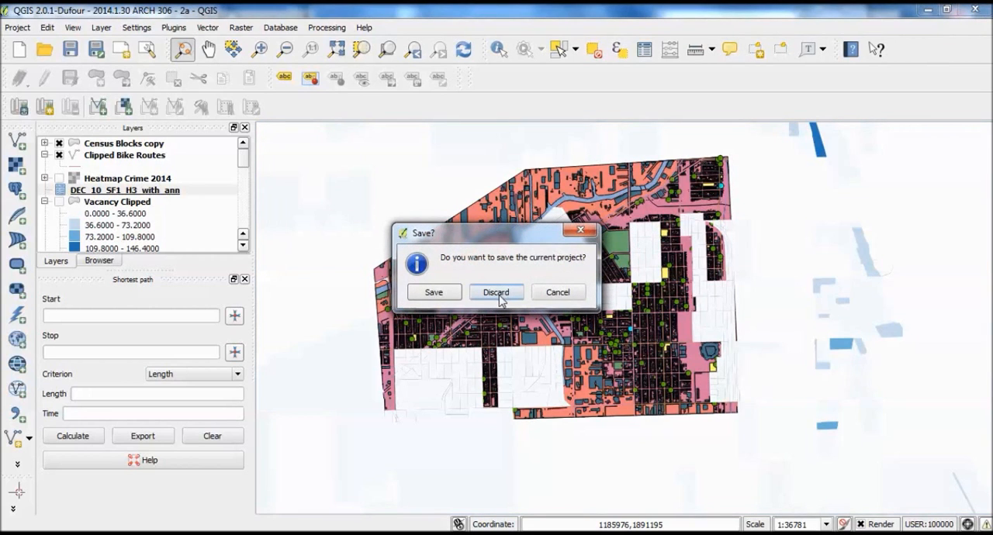
pyautogui.click(425, 299)
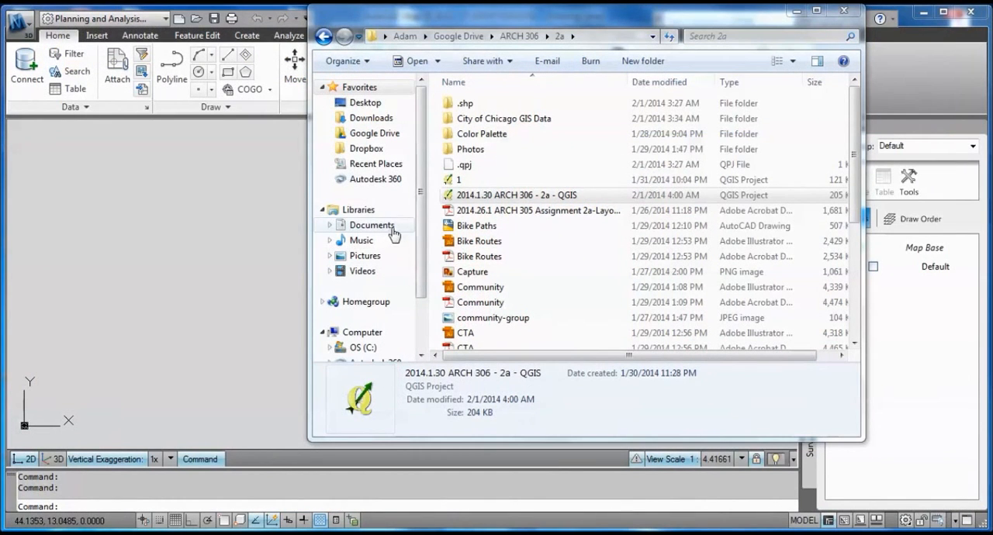
pyautogui.click(796, 11)
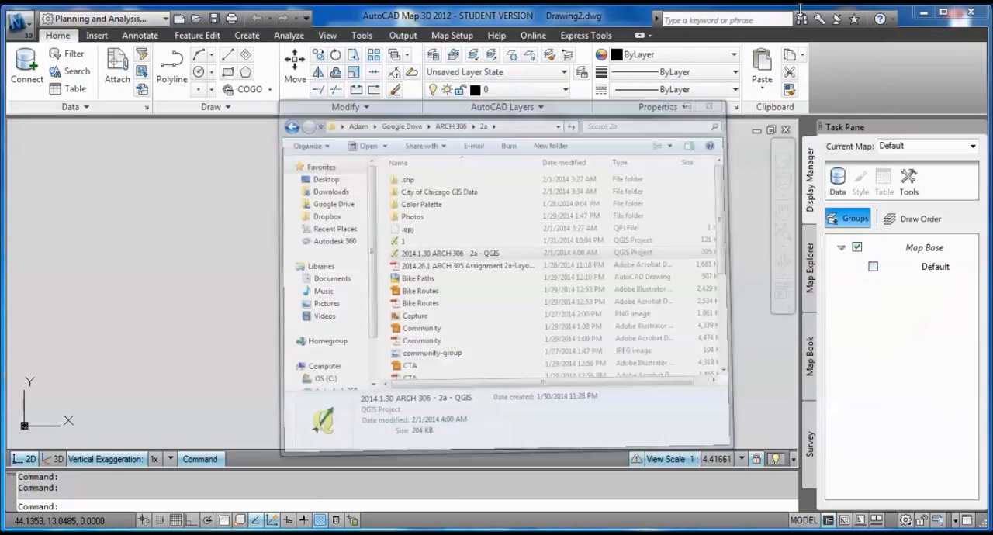
pyautogui.moveTo(480, 282)
pyautogui.mouseDown(button='middle')
pyautogui.moveTo(489, 259)
pyautogui.moveTo(492, 288)
pyautogui.mouseUp(button='middle')
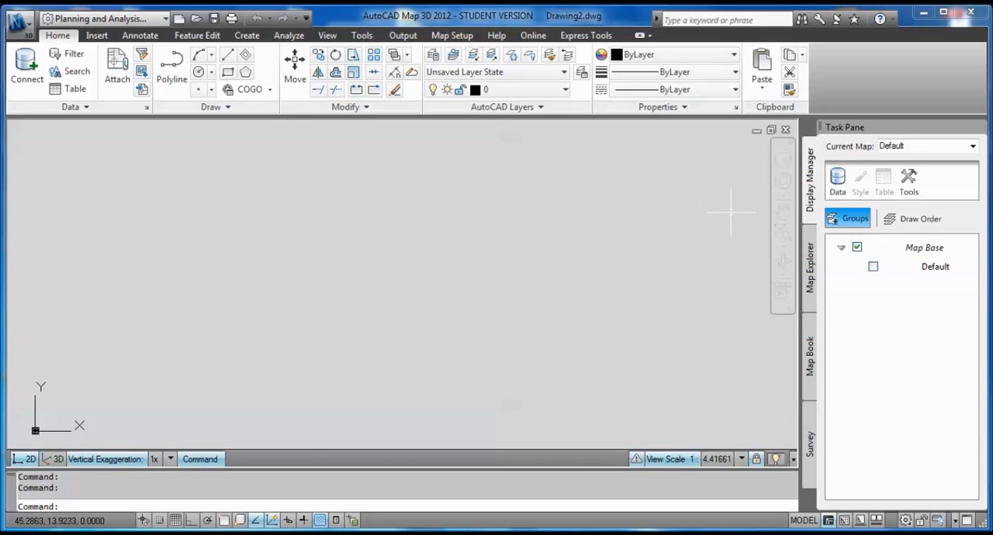
# Open Data Connect for the Default map and choose to add an SHP connection.
pyautogui.click(839, 180)
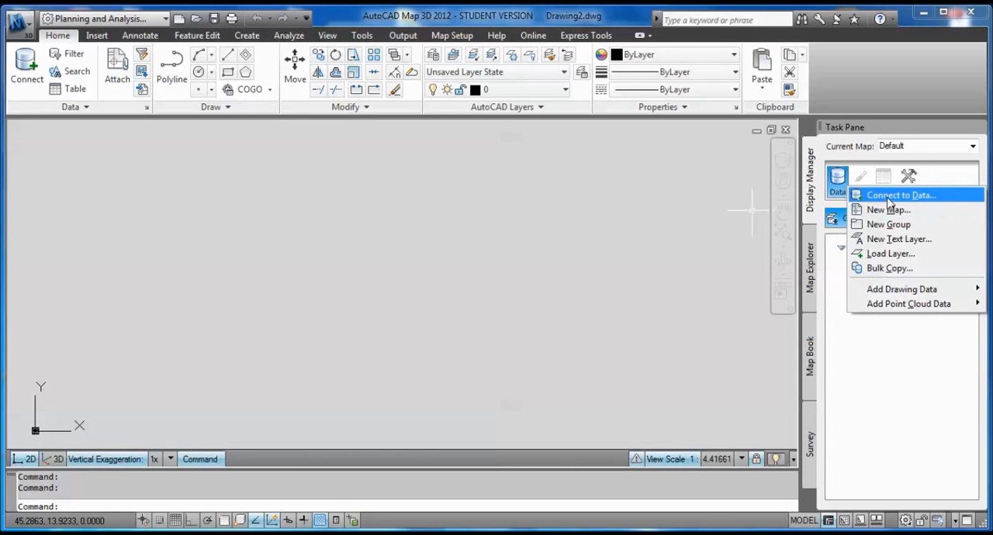
pyautogui.click(889, 198)
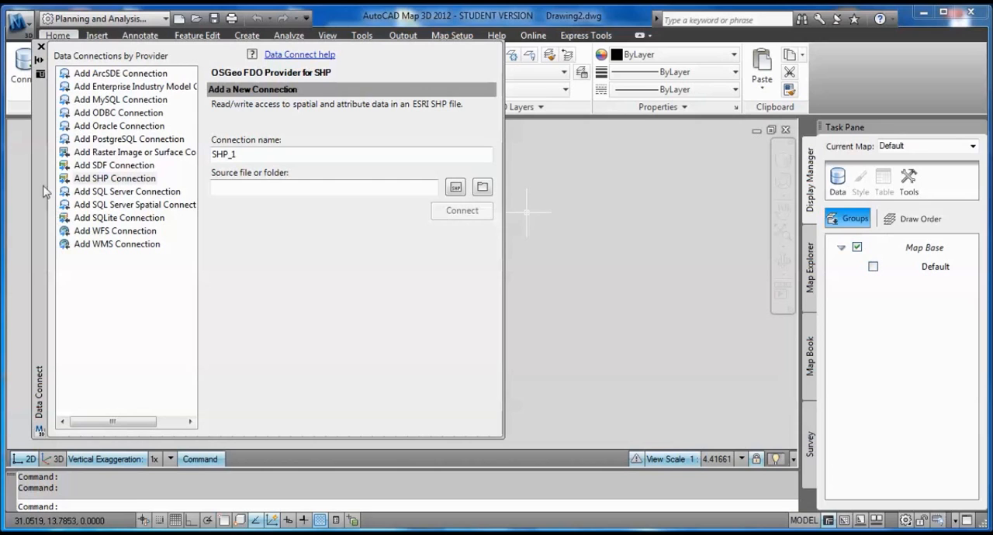
pyautogui.click(99, 177)
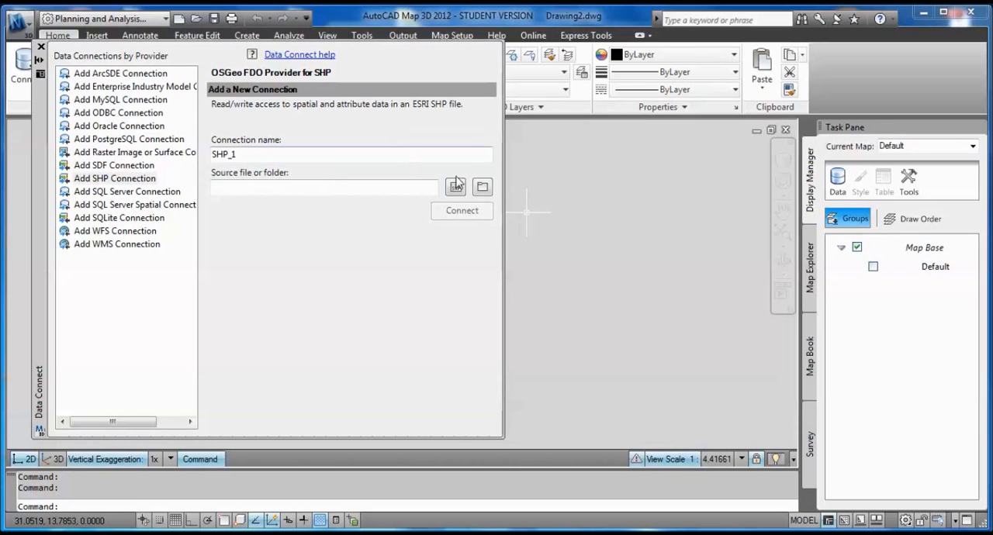
# Browse for the SHP source folder and expand City of Chicago GIS Data under Google Drive, ARCH 306, 2a.
pyautogui.click(482, 188)
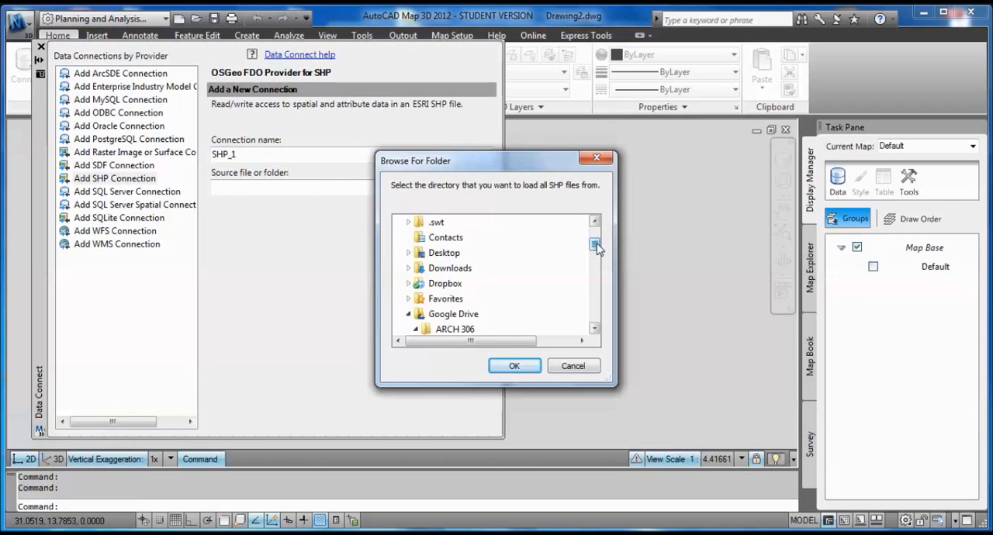
pyautogui.moveTo(596, 242); pyautogui.dragTo(597, 252)
pyautogui.moveTo(554, 165); pyautogui.dragTo(585, 135)
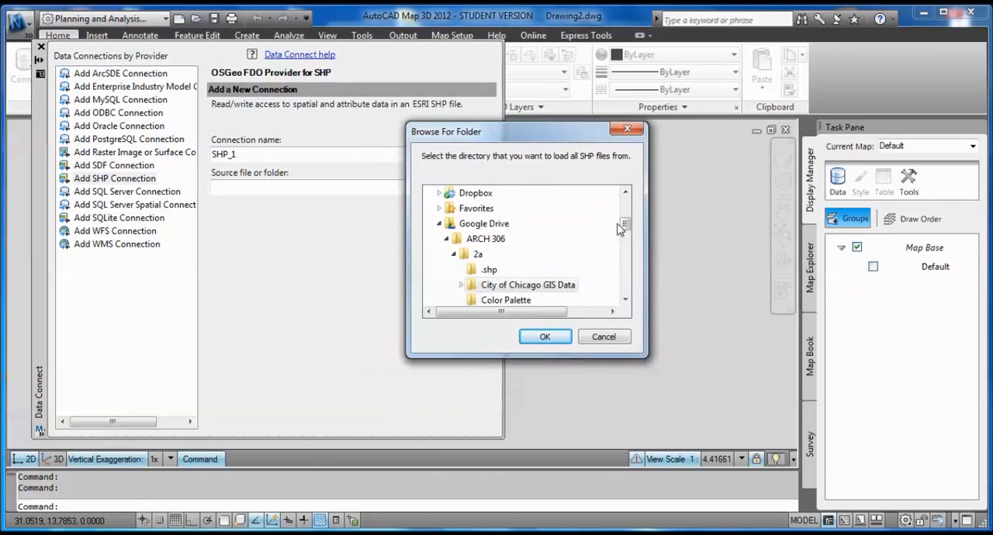
pyautogui.moveTo(625, 225)
pyautogui.mouseDown()
pyautogui.moveTo(628, 248)
pyautogui.moveTo(626, 239)
pyautogui.mouseUp()
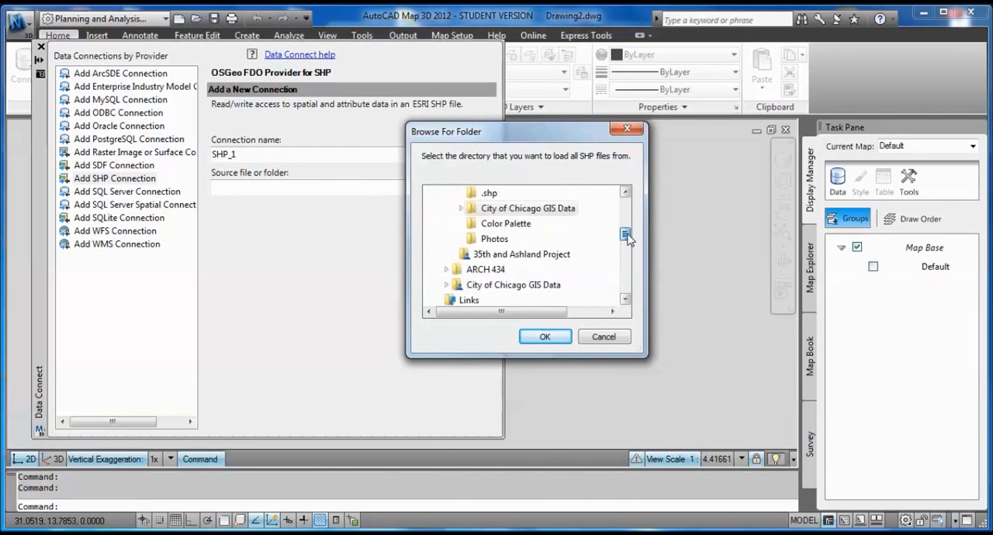
pyautogui.doubleClick(467, 209)
pyautogui.moveTo(625, 216); pyautogui.dragTo(639, 229)
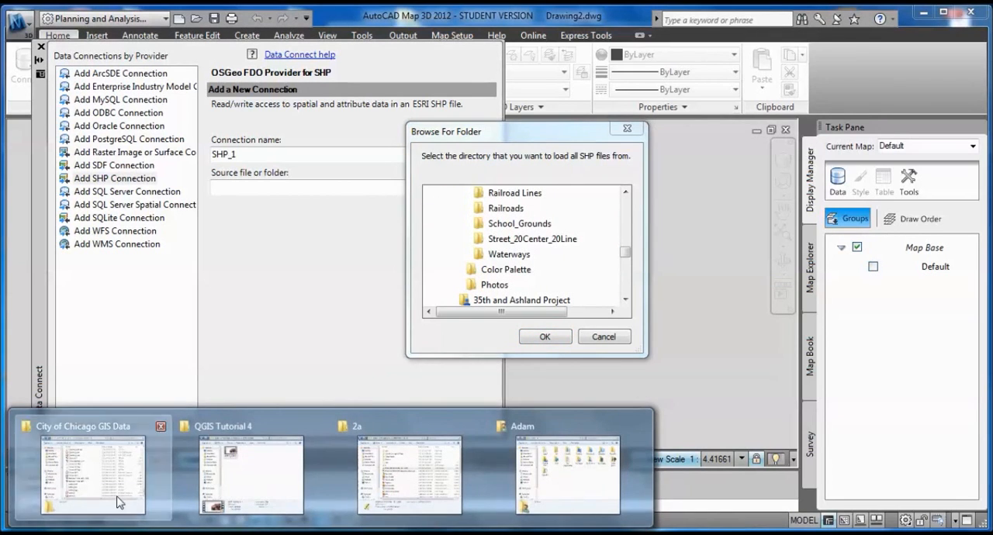
# Review the shapefiles stored in the City of Chicago GIS Data folder window, then minimize it.
pyautogui.click(123, 496)
pyautogui.moveTo(854, 280); pyautogui.dragTo(696, 196)
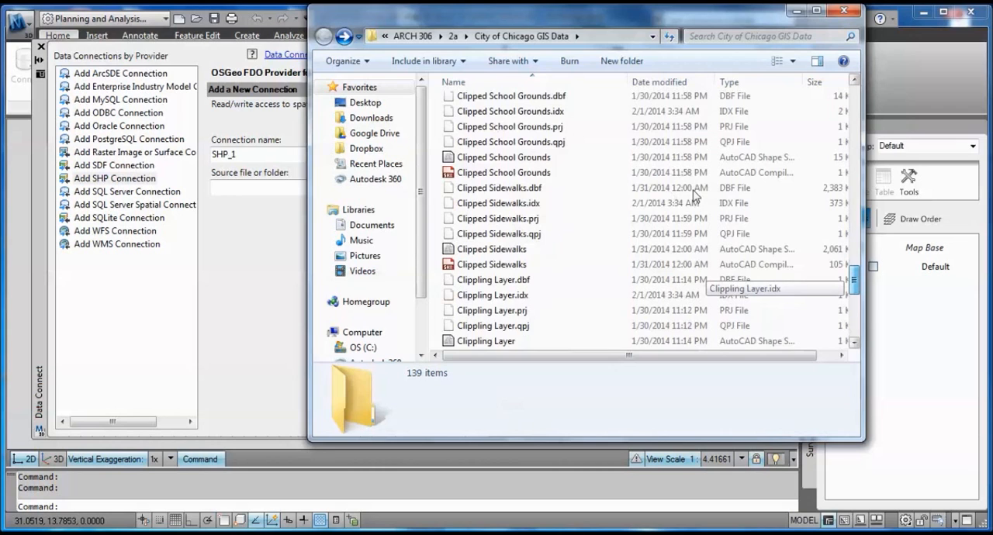
pyautogui.moveTo(853, 286); pyautogui.dragTo(869, 329)
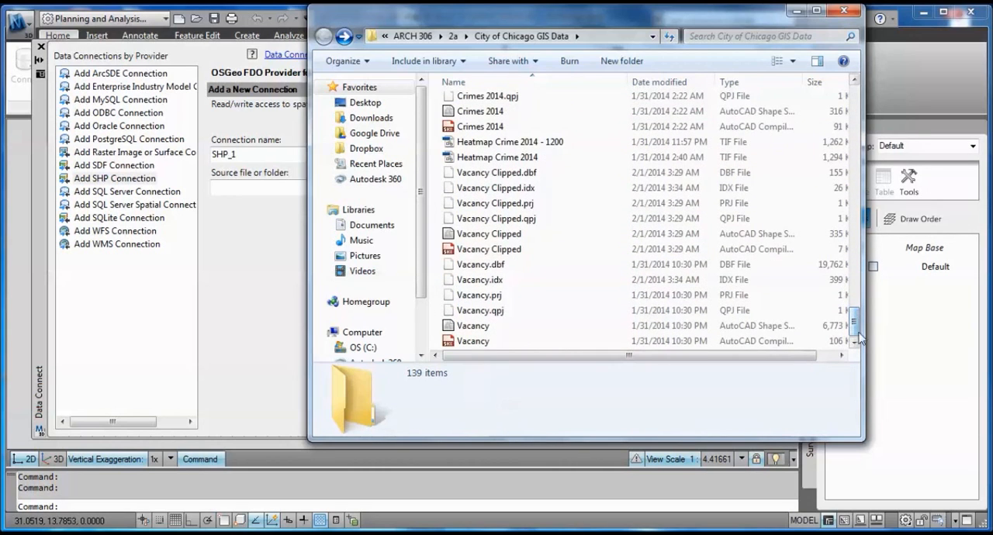
pyautogui.click(794, 11)
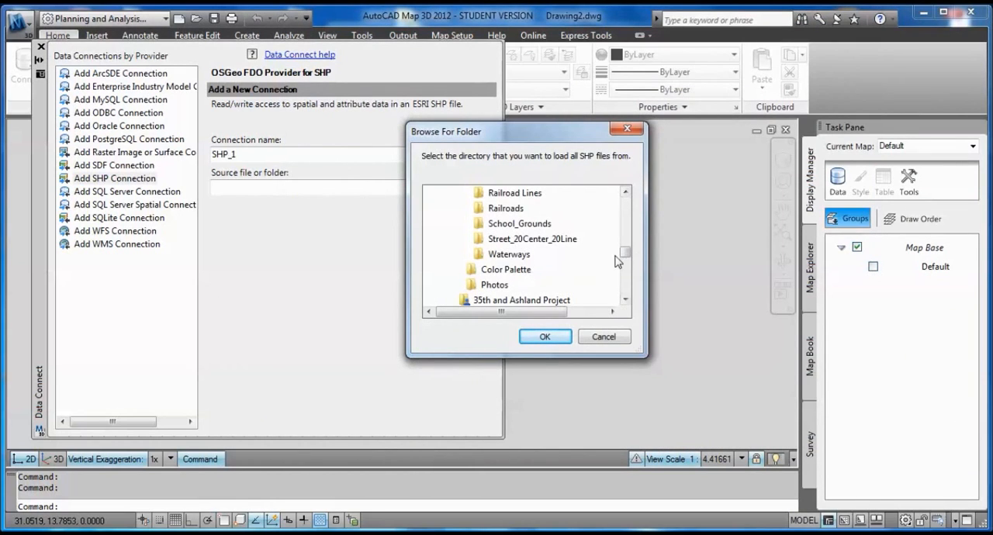
# Choose the City of Chicago GIS Data folder as the source and connect SHP_1 to it.
pyautogui.moveTo(627, 253); pyautogui.dragTo(632, 225)
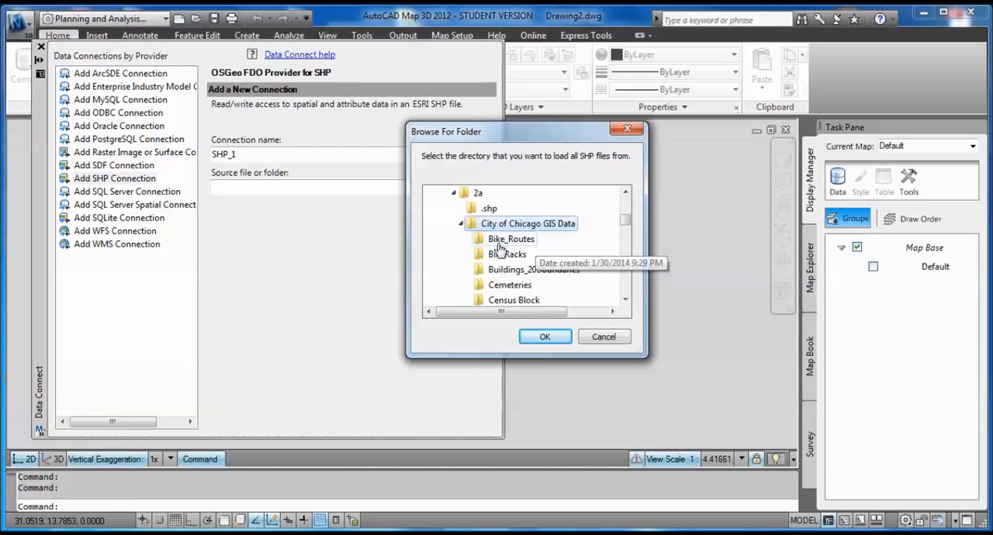
pyautogui.click(563, 342)
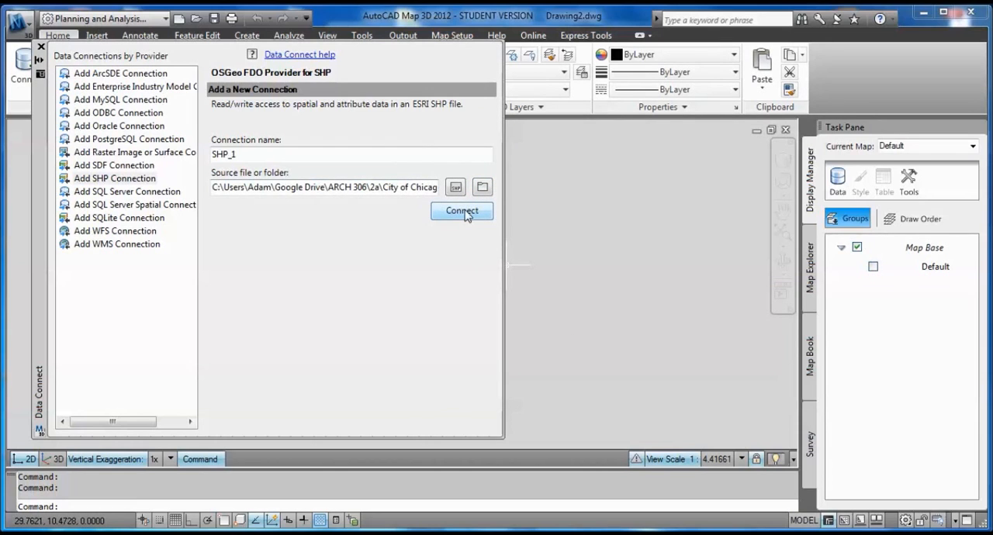
pyautogui.click(462, 211)
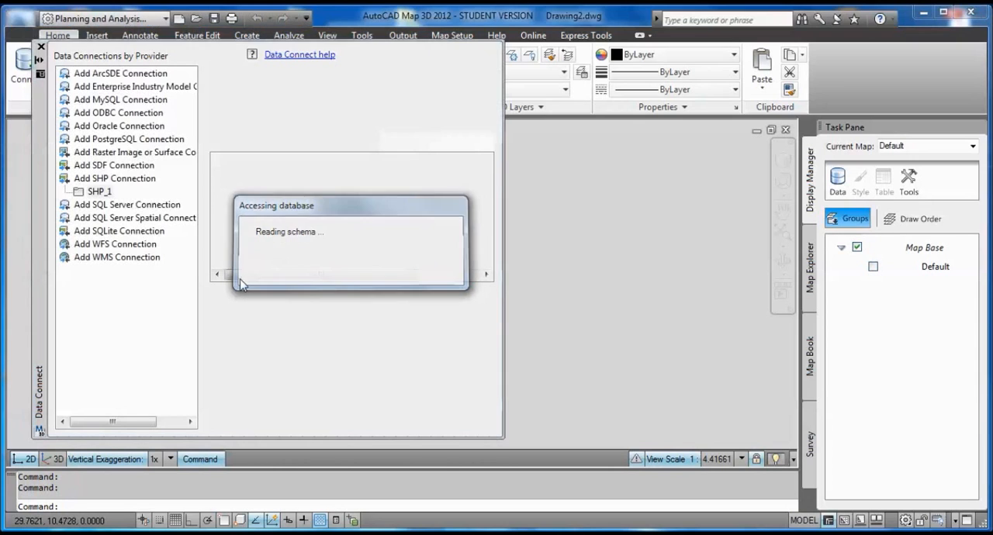
# Mark Clipped Bike Routes, Buildings, Bus Routes, Crimes 2014, CTA Rail Lines and Curbs for adding to the map.
pyautogui.moveTo(487, 189); pyautogui.dragTo(489, 181)
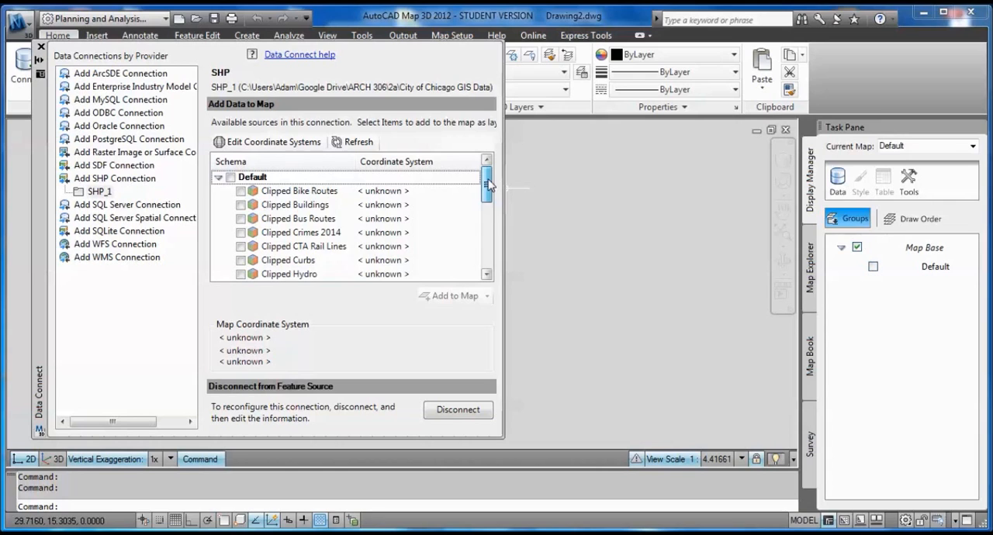
pyautogui.moveTo(489, 199); pyautogui.dragTo(492, 268)
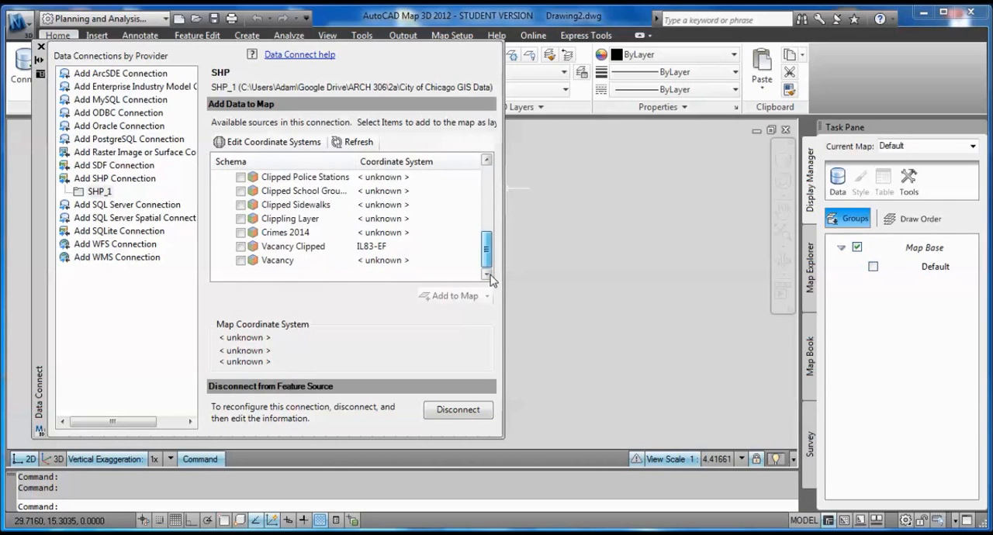
pyautogui.moveTo(491, 280); pyautogui.dragTo(498, 181)
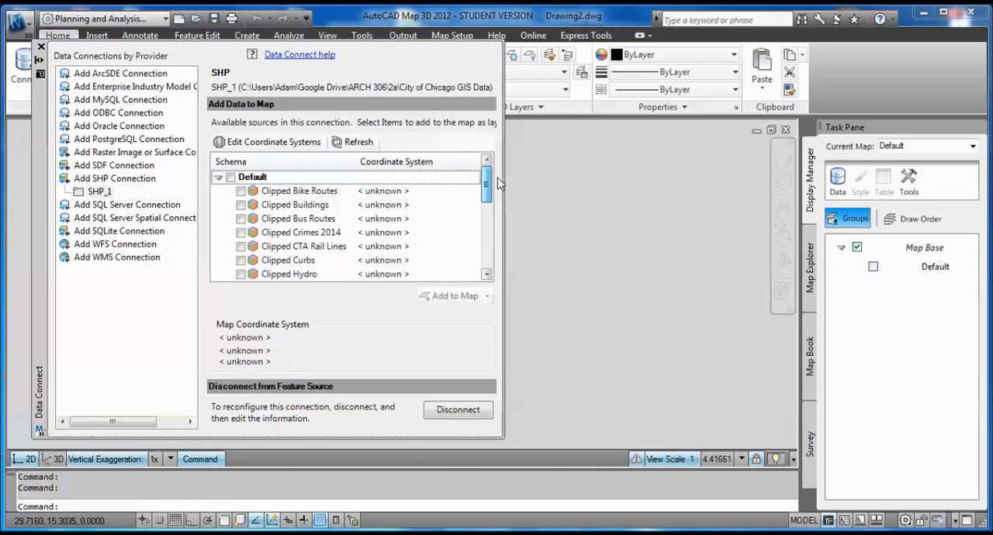
pyautogui.click(240, 192)
pyautogui.click(241, 219)
pyautogui.click(241, 233)
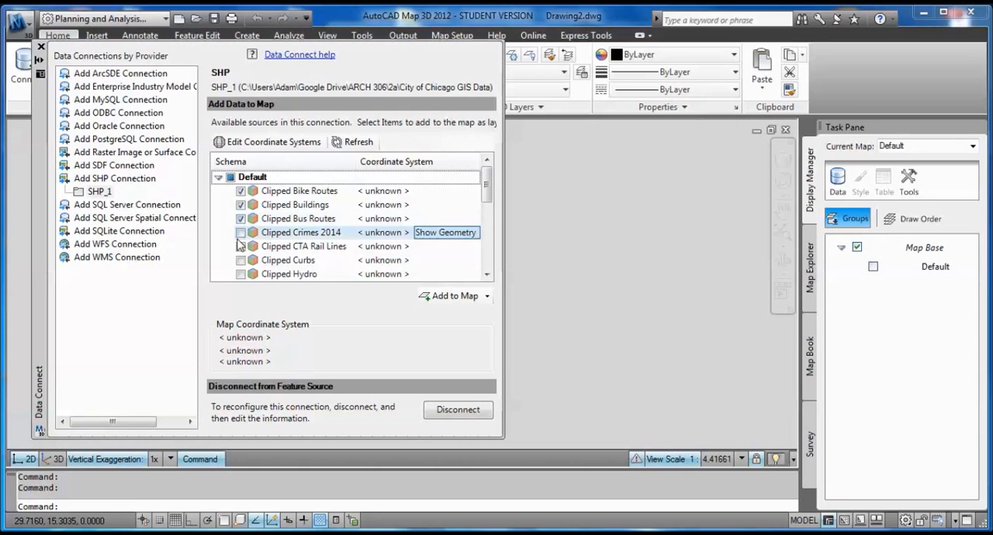
pyautogui.click(240, 261)
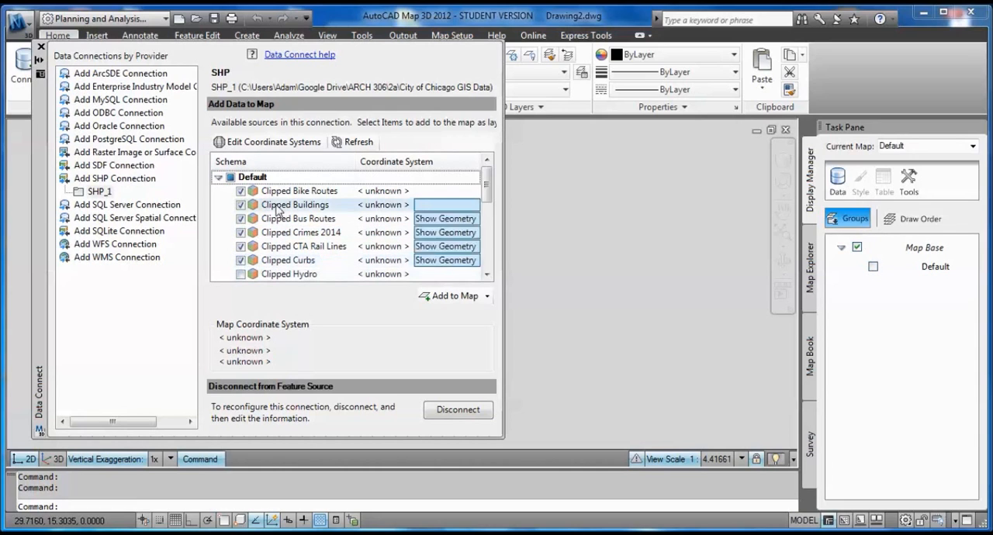
# Mark the consecutive layers from Clipped Hydro through Clipped Police Stations for adding to the map.
pyautogui.scroll(-1, 364, 233)
pyautogui.scroll(-1, 392, 247)
pyautogui.click(240, 233)
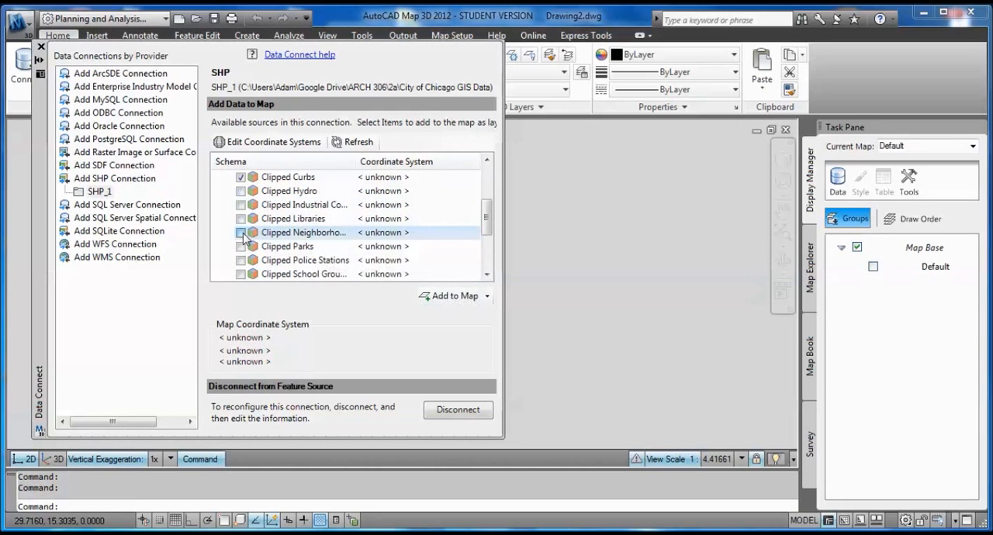
pyautogui.click(240, 191)
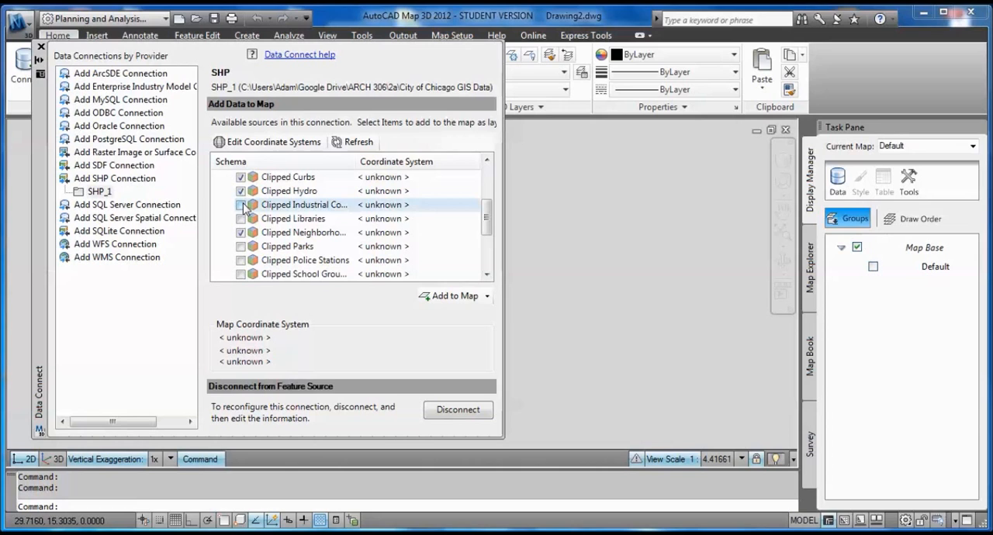
pyautogui.click(241, 205)
pyautogui.click(241, 219)
pyautogui.click(240, 233)
pyautogui.click(241, 247)
pyautogui.click(240, 261)
# Mark the Clipped School Grounds, Clipped Sidewalks, Clippling Layer and Crimes 2014 layers, leaving both Vacancy layers out.
pyautogui.scroll(-2, 241, 237)
pyautogui.click(241, 232)
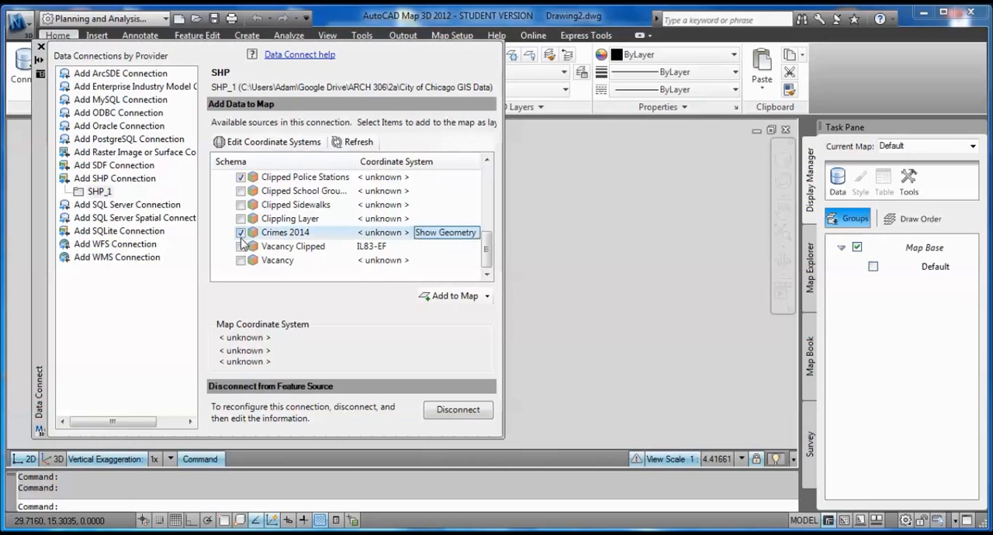
pyautogui.click(240, 219)
pyautogui.click(241, 205)
pyautogui.click(241, 191)
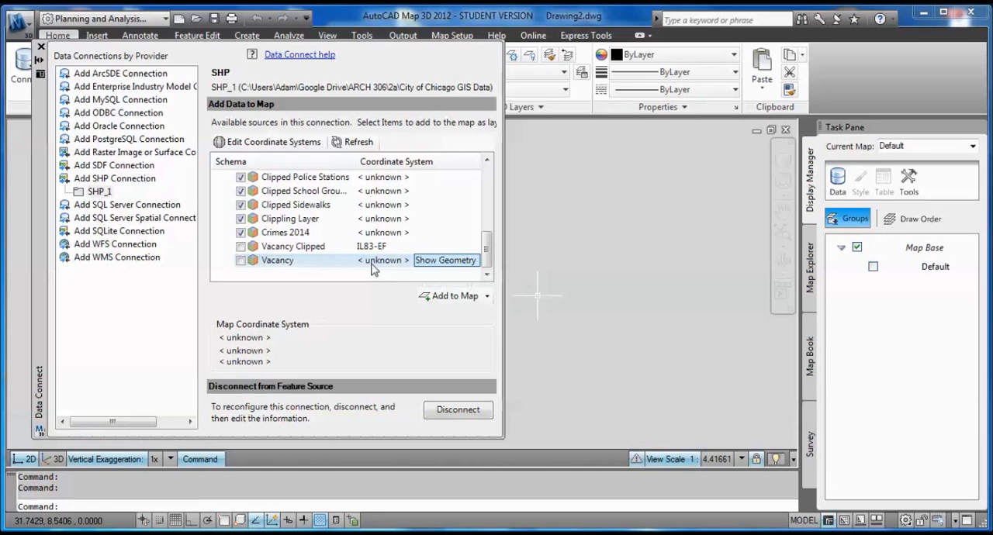
# Add the marked shapefile layers to the map and close Data Connect.
pyautogui.moveTo(487, 256); pyautogui.dragTo(481, 304)
pyautogui.click(453, 302)
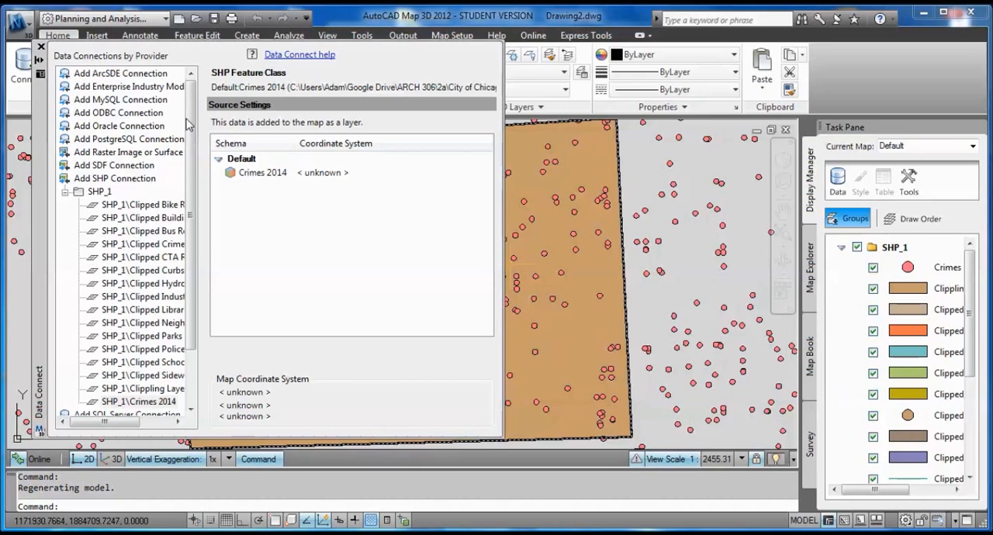
pyautogui.click(40, 48)
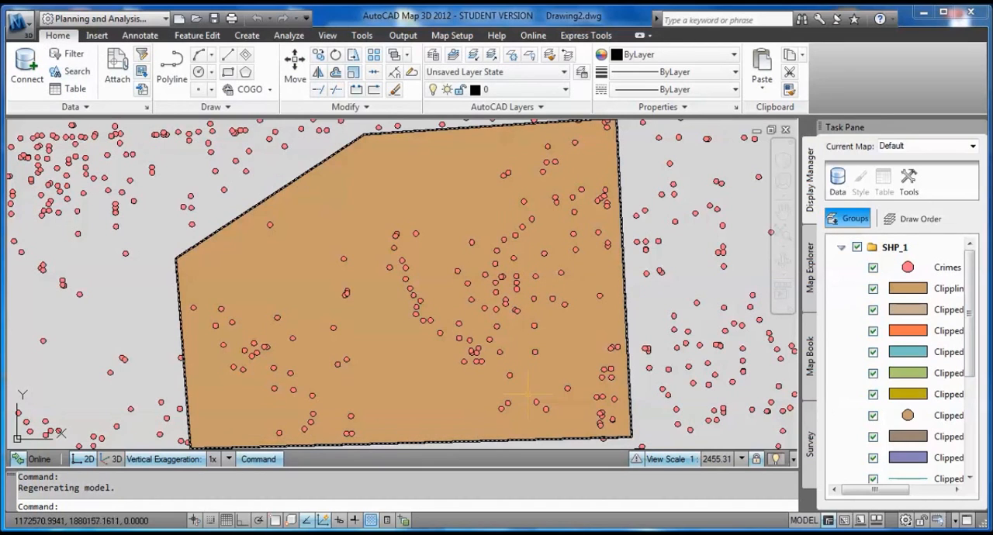
# Hide the Clippling Layer in Drawing2 and inspect the site layers beneath it.
pyautogui.moveTo(365, 257); pyautogui.dragTo(412, 204, button='middle')
pyautogui.scroll(-2, 368, 250)
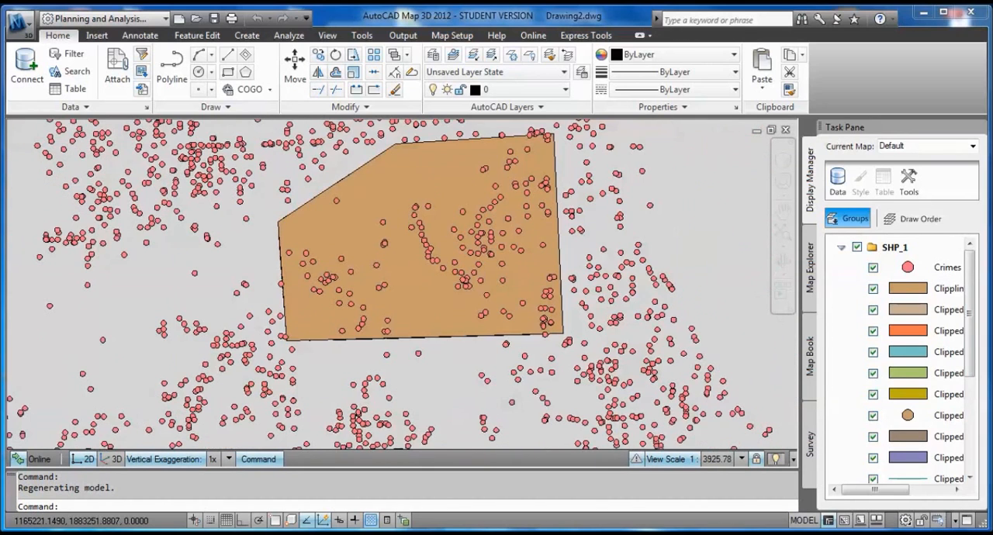
pyautogui.scroll(-2, 372, 259)
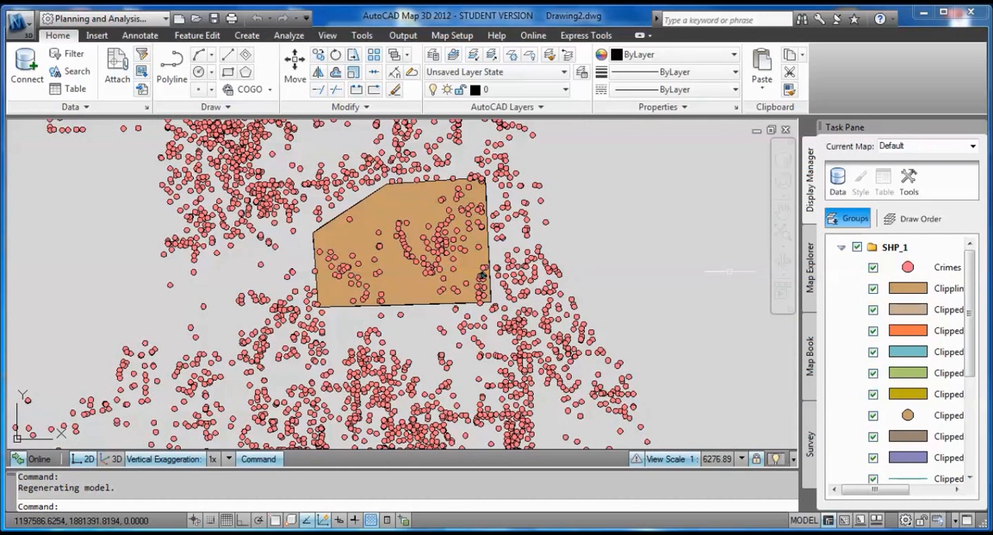
pyautogui.click(873, 288)
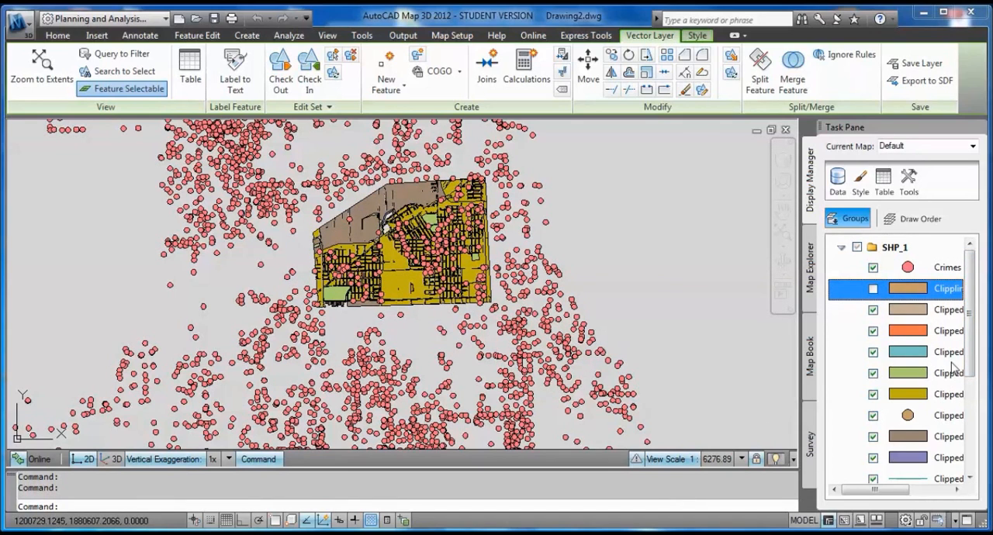
pyautogui.moveTo(548, 284); pyautogui.dragTo(558, 317, button='middle')
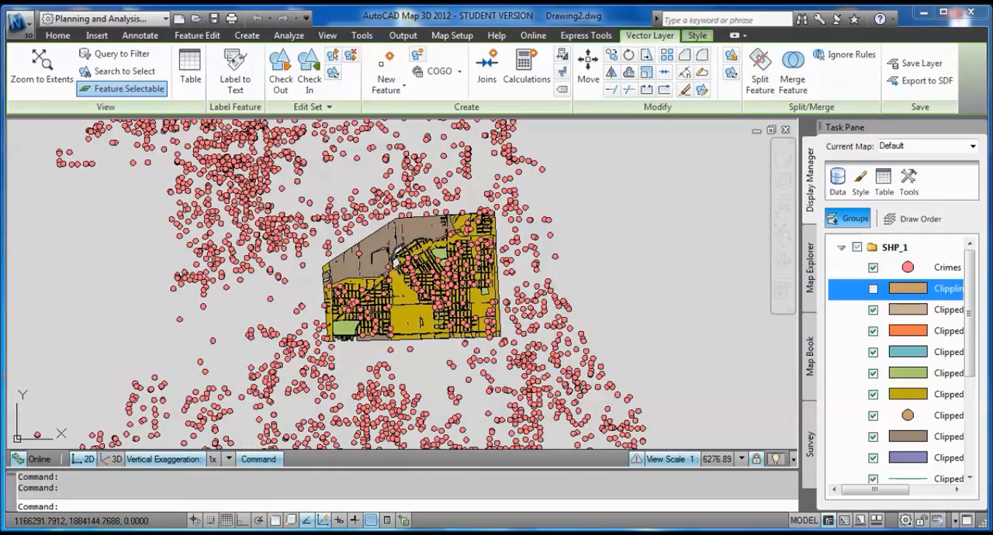
pyautogui.scroll(3, 388, 240)
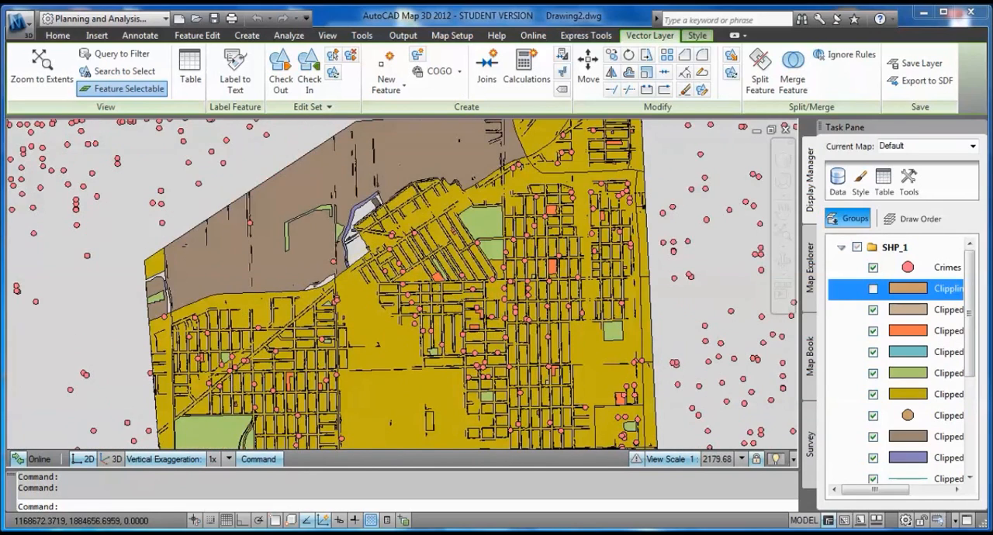
pyautogui.scroll(-3, 353, 372)
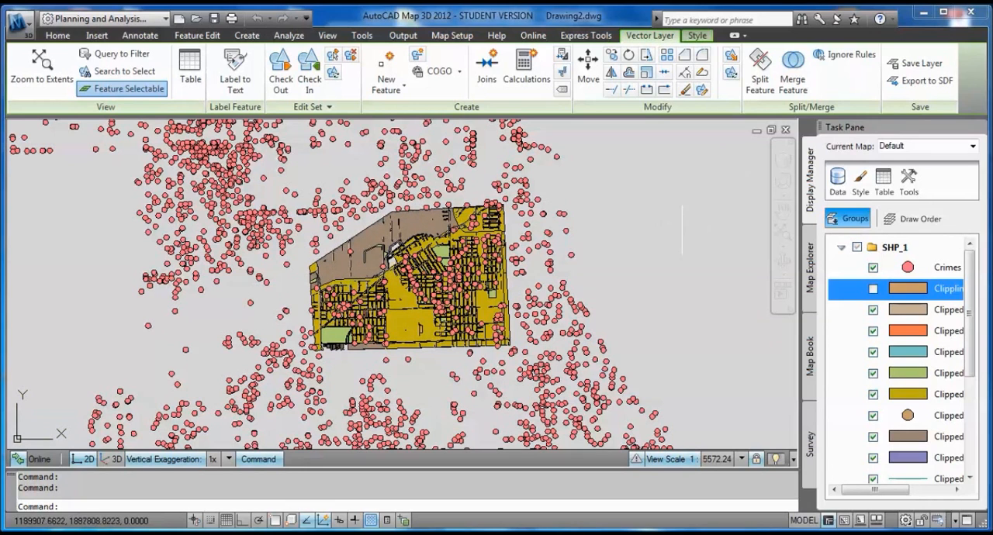
# Minimize Drawing2 and examine the clipped site map in FromQGIS.dwg, including the buildings and streets up close.
pyautogui.click(756, 129)
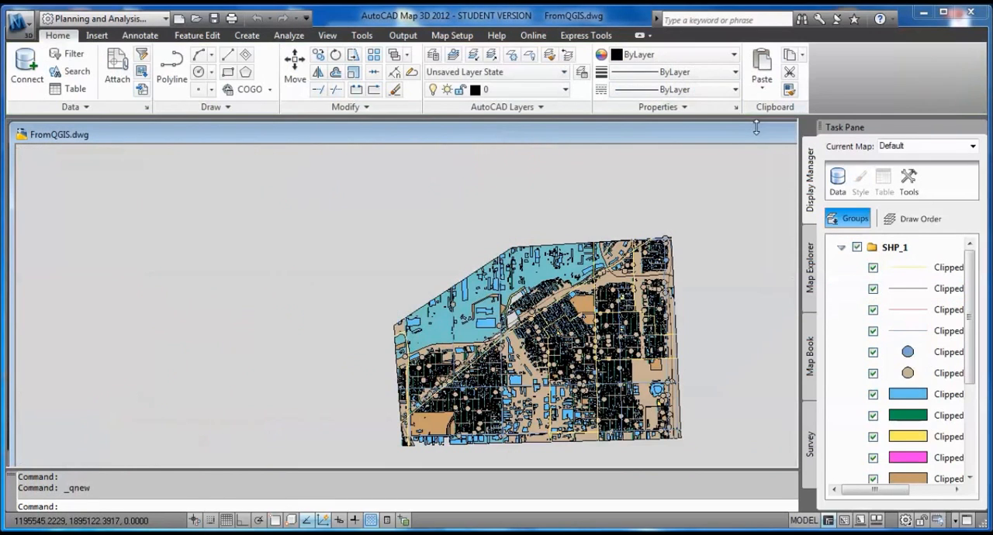
pyautogui.moveTo(661, 355); pyautogui.dragTo(565, 312, button='middle')
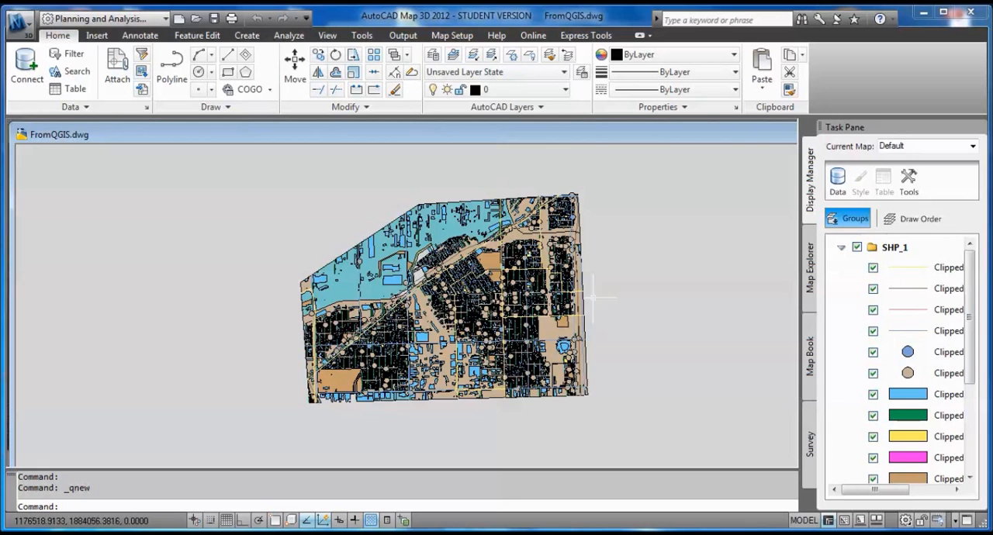
pyautogui.scroll(4, 570, 314)
pyautogui.moveTo(529, 303); pyautogui.dragTo(573, 275, button='middle')
pyautogui.scroll(-2, 571, 297)
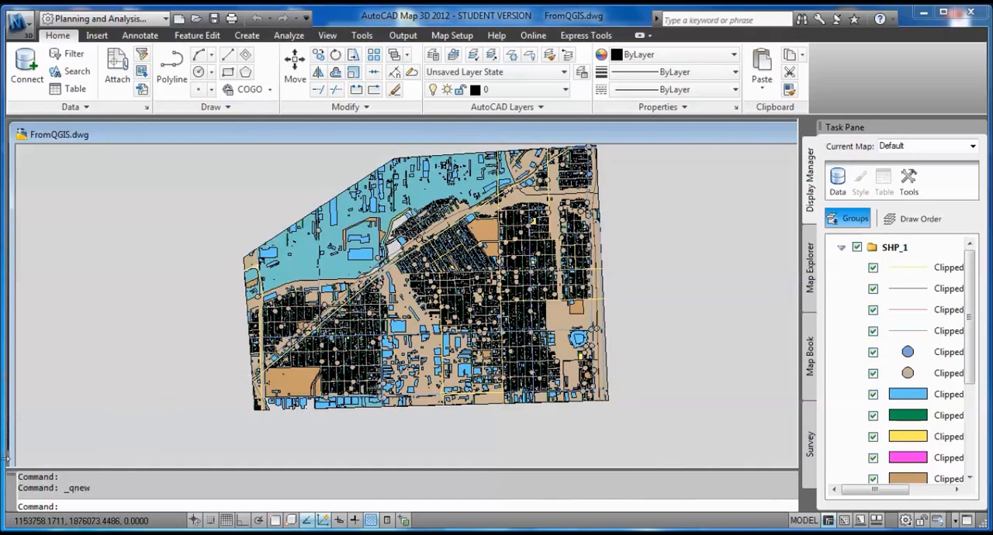
pyautogui.scroll(-2, 16, 457)
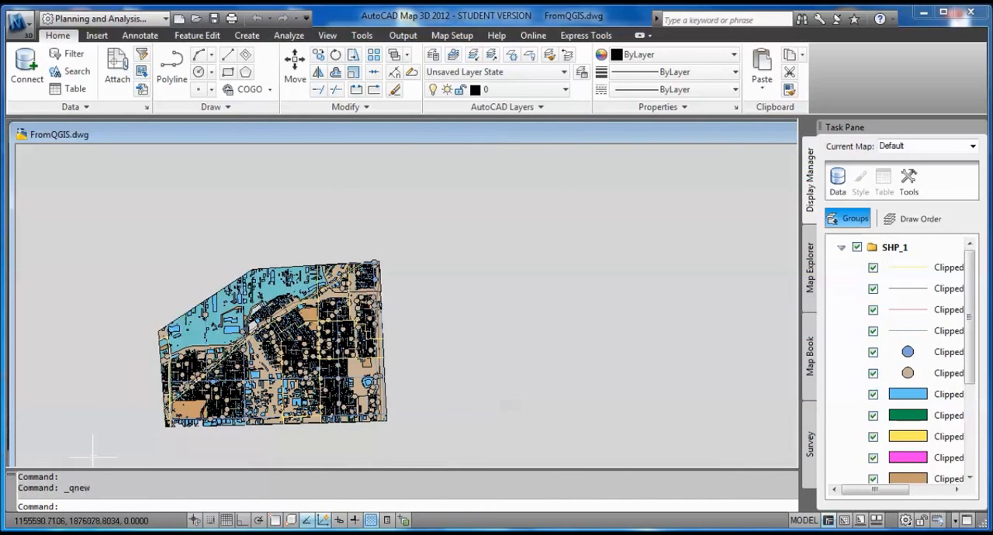
pyautogui.moveTo(107, 436); pyautogui.dragTo(184, 395, button='middle')
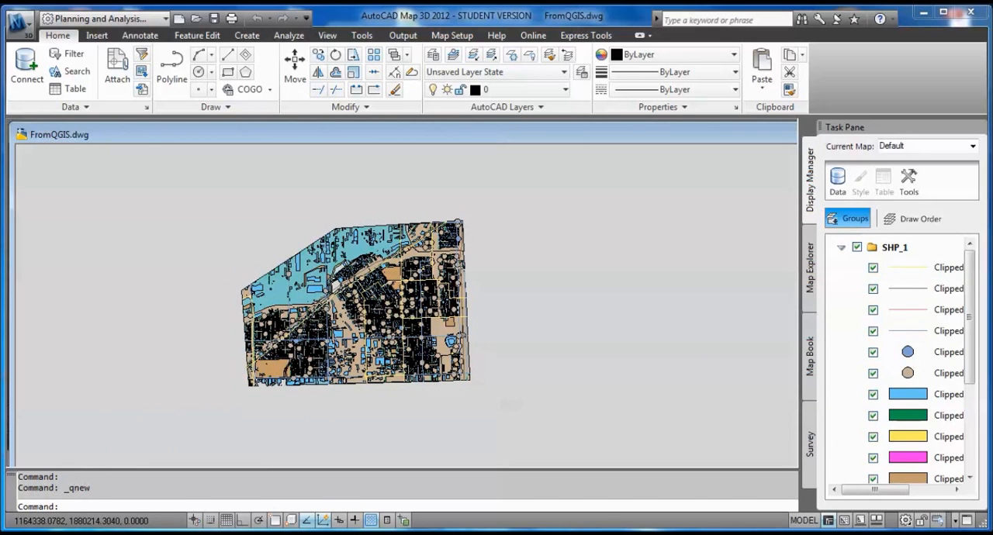
pyautogui.scroll(2, 303, 357)
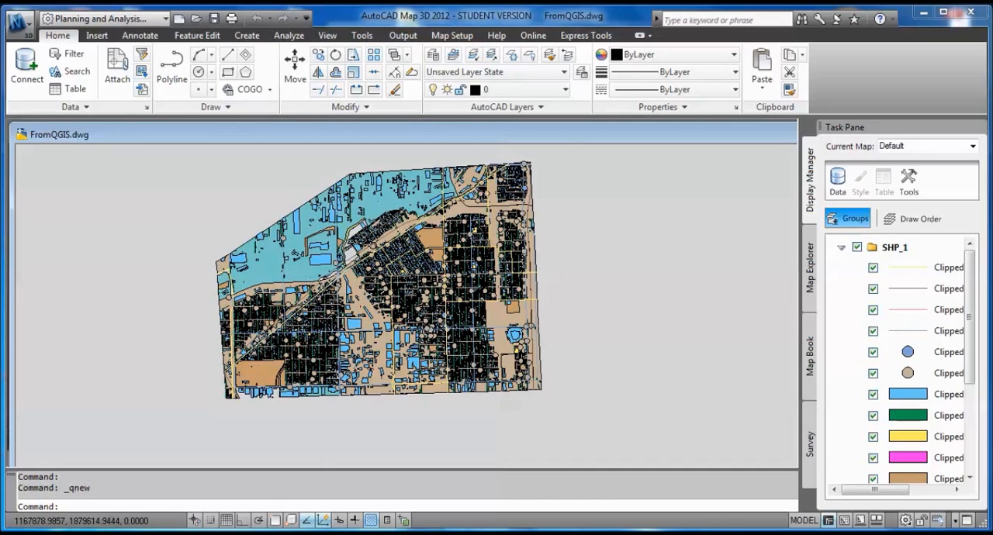
pyautogui.moveTo(374, 372); pyautogui.dragTo(374, 393, button='middle')
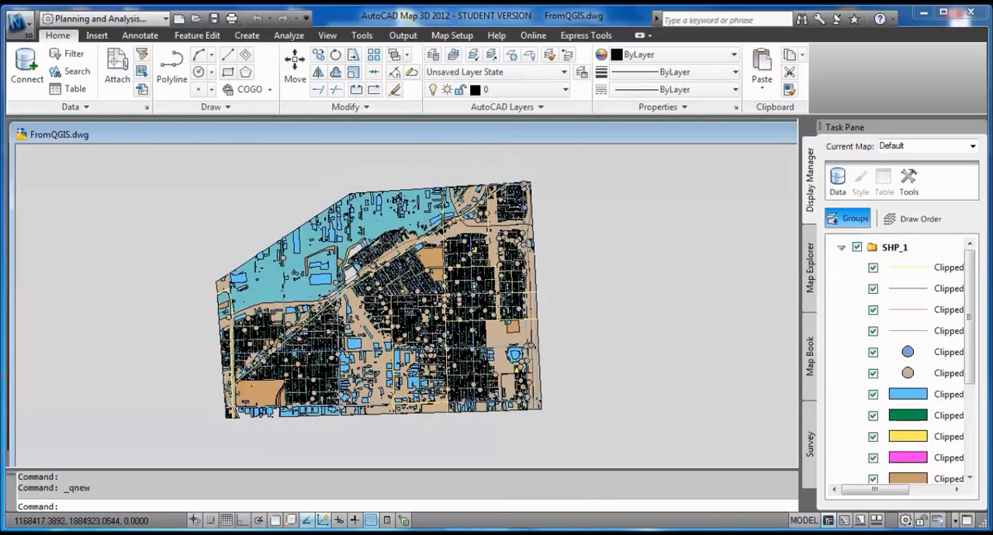
pyautogui.scroll(8, 371, 275)
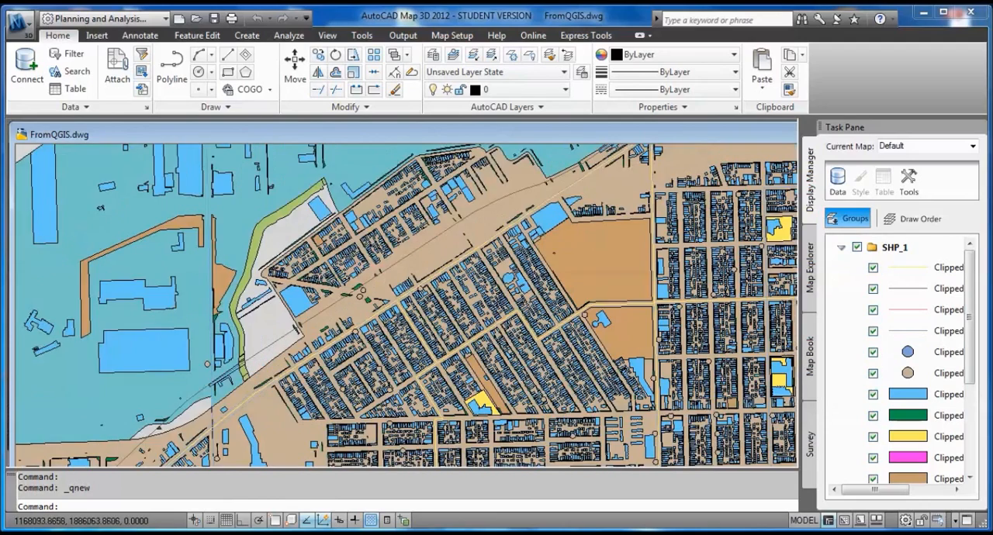
# Examine the overall extent of the clipped site map in FromQGIS.dwg, comparing the full site with closer views.
pyautogui.scroll(-4, 371, 276)
pyautogui.scroll(-8, 371, 273)
pyautogui.scroll(3, 368, 275)
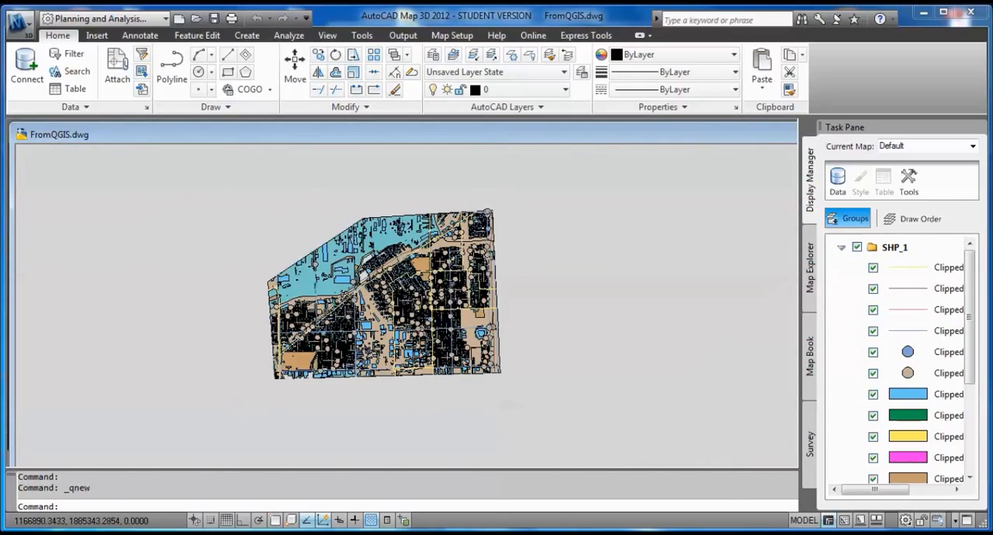
pyautogui.scroll(3, 367, 274)
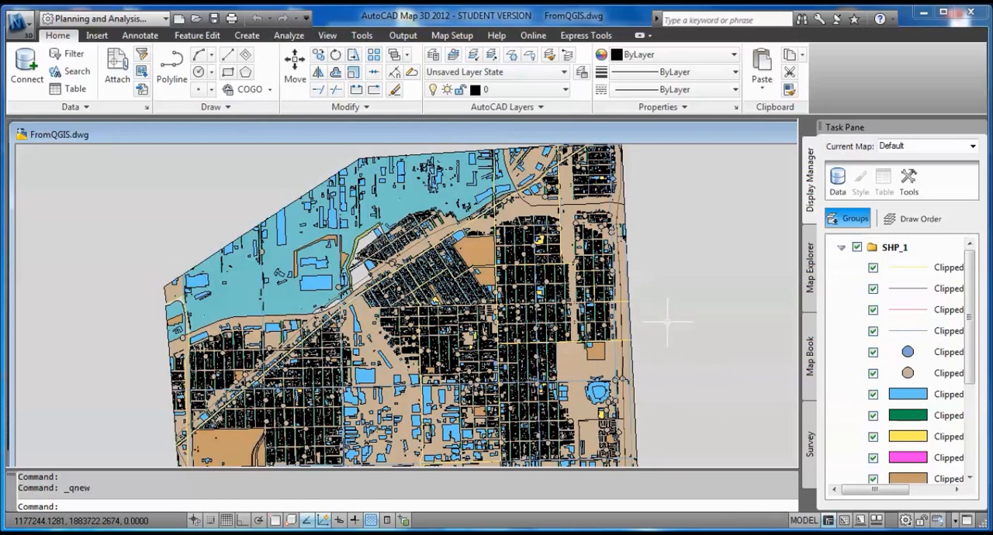
pyautogui.moveTo(667, 338); pyautogui.dragTo(638, 289, button='middle')
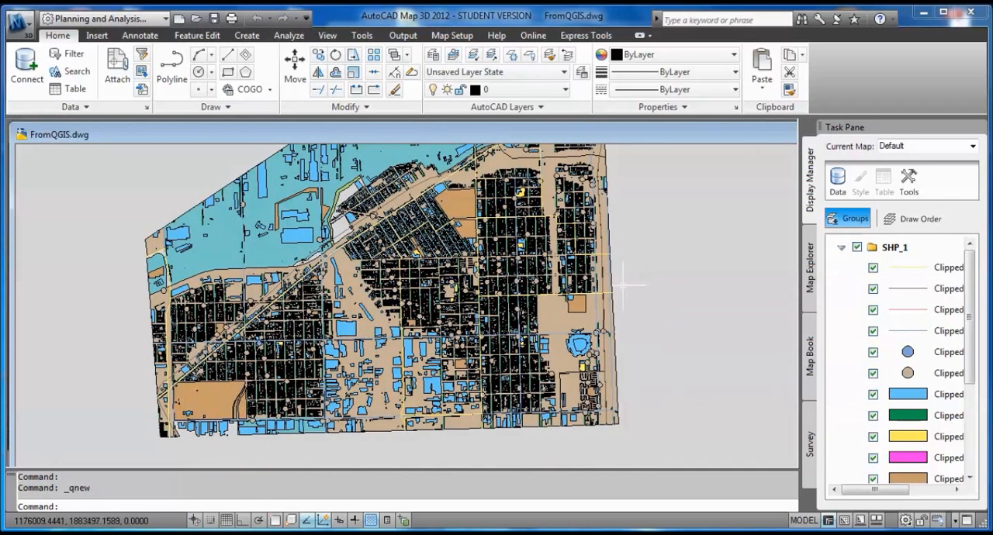
pyautogui.scroll(2, 364, 268)
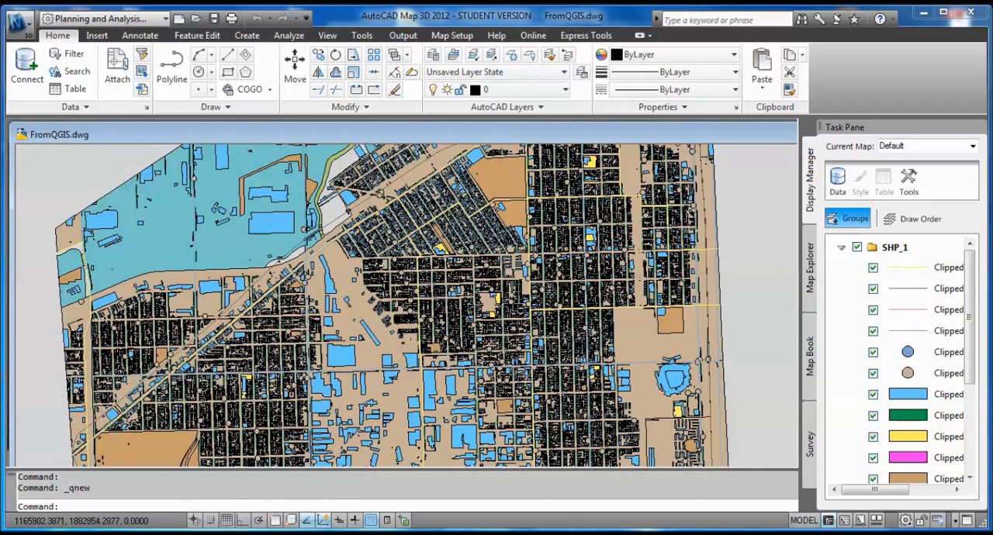
pyautogui.scroll(-2, 371, 315)
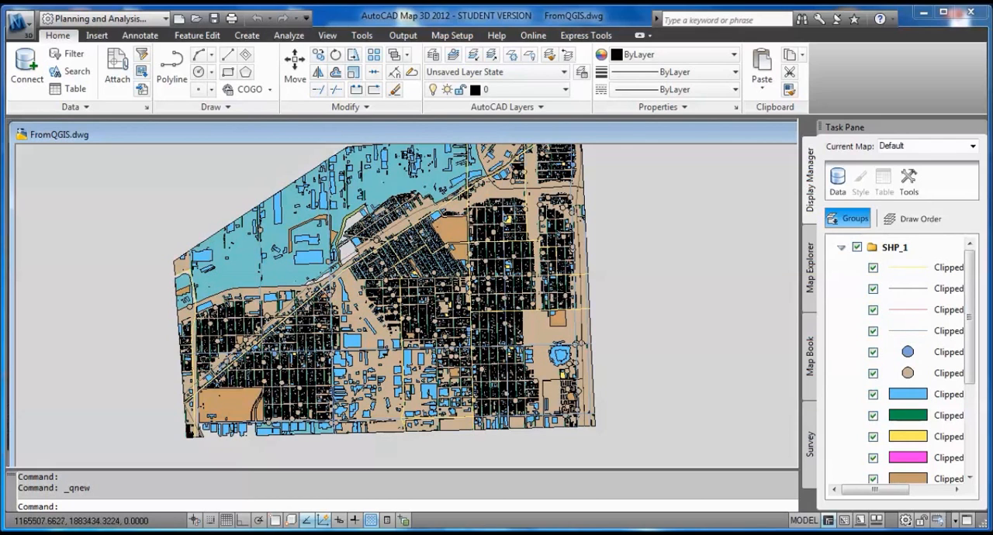
pyautogui.scroll(3, 313, 303)
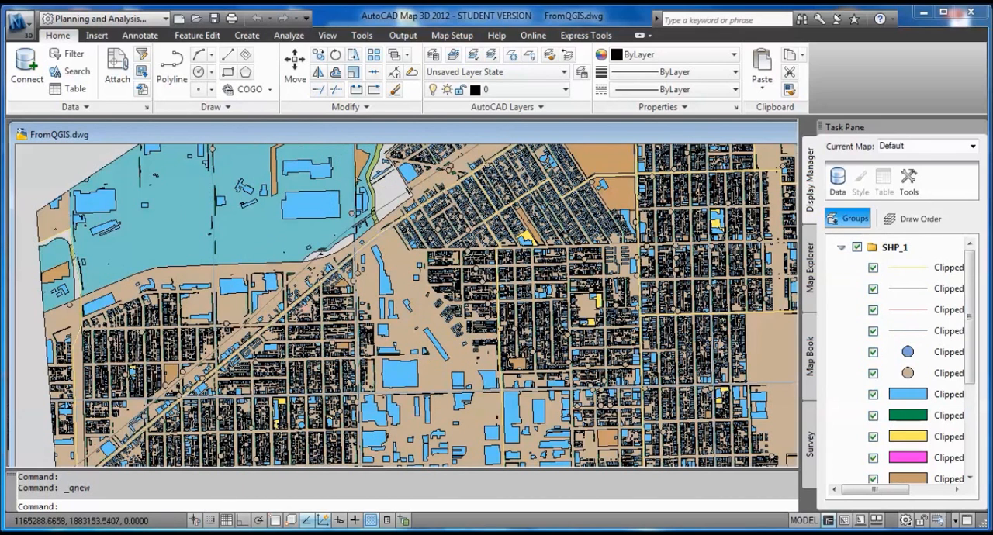
pyautogui.scroll(-4, 287, 248)
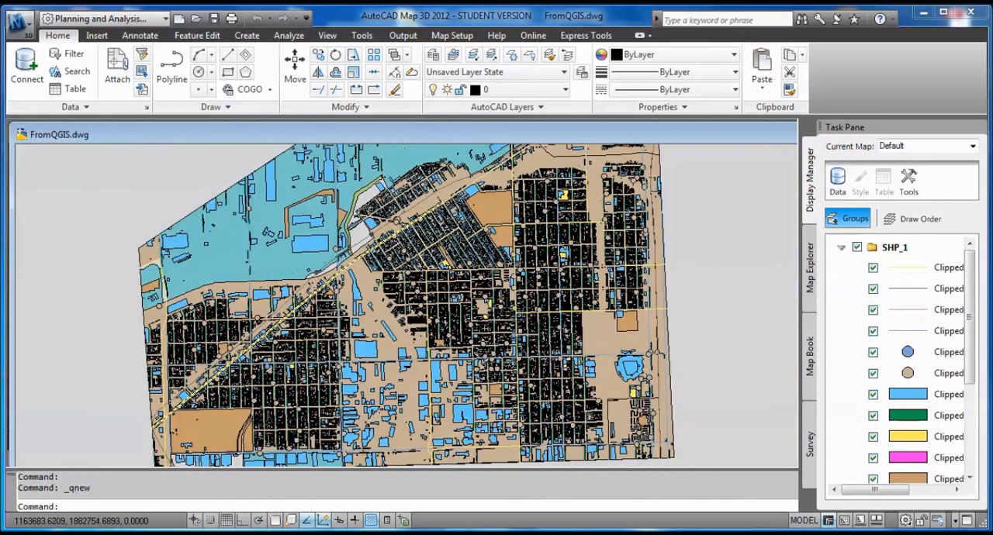
# Inspect the large open parcel in the map's southwest, including the nearby buildings and sidewalks, up close.
pyautogui.scroll(4, 200, 419)
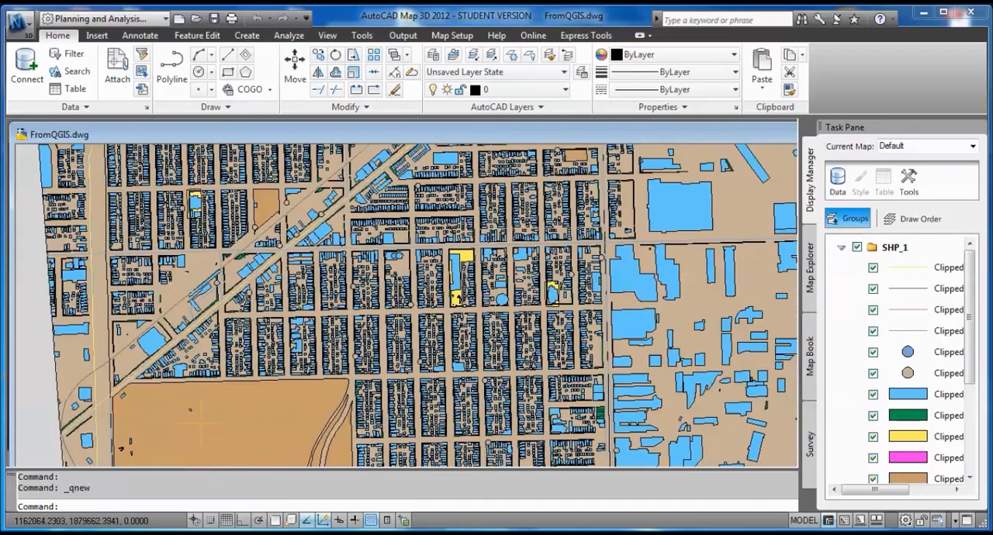
pyautogui.moveTo(200, 419); pyautogui.dragTo(272, 401, button='middle')
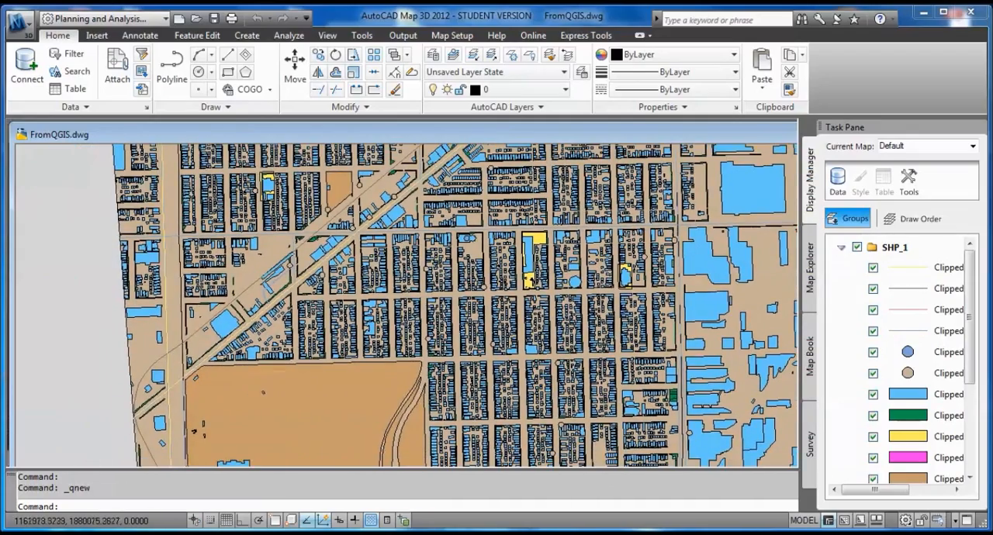
pyautogui.scroll(4, 248, 373)
pyautogui.scroll(4, 234, 372)
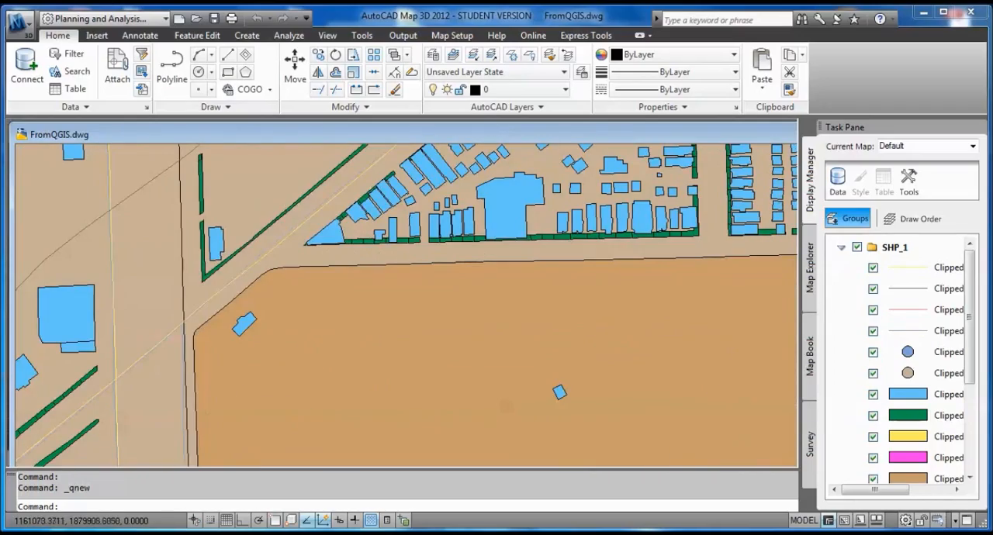
pyautogui.scroll(-8, 163, 364)
pyautogui.scroll(-5, 166, 389)
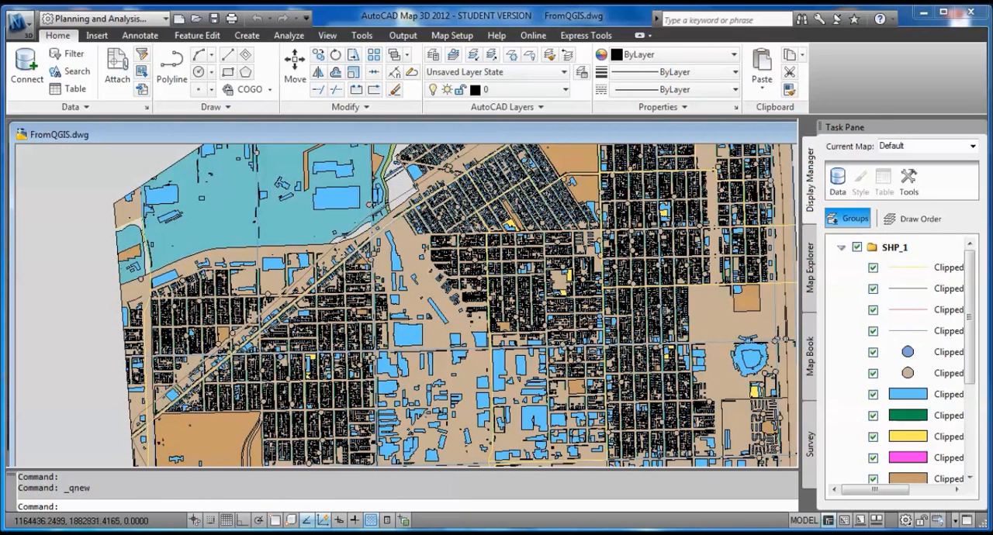
# Examine the blocks along the diagonal street up close, then return to an overview of most of the site.
pyautogui.moveTo(419, 174); pyautogui.dragTo(469, 186, button='middle')
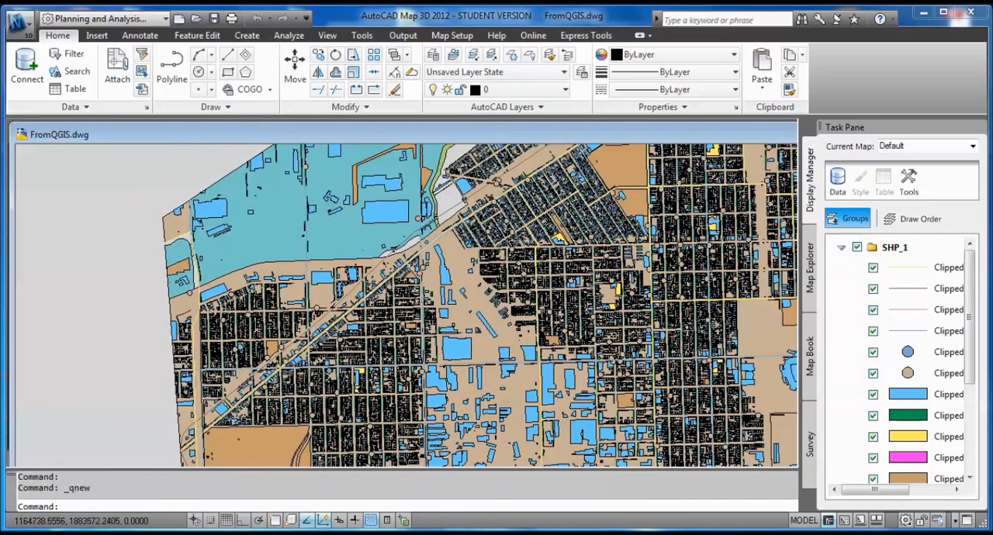
pyautogui.scroll(5, 256, 376)
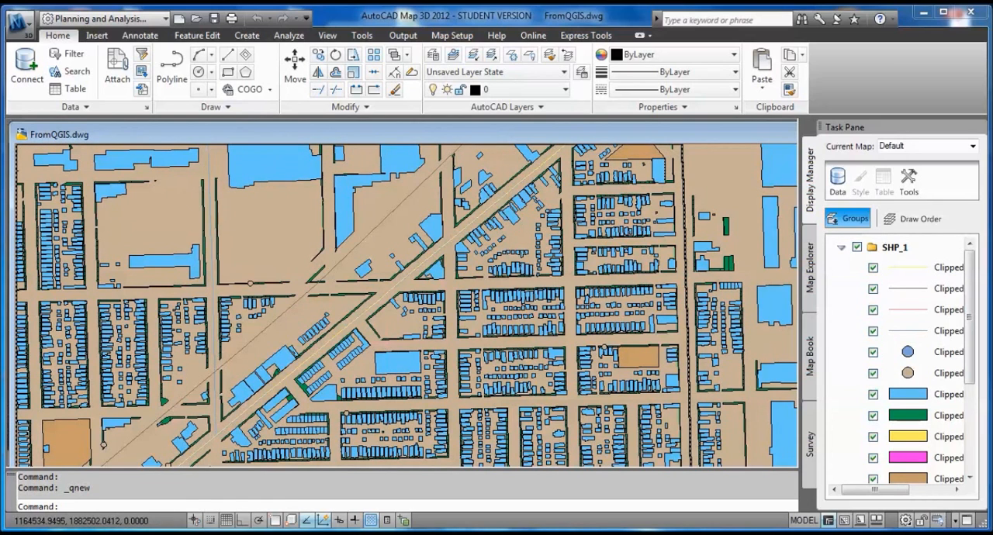
pyautogui.scroll(-2, 399, 349)
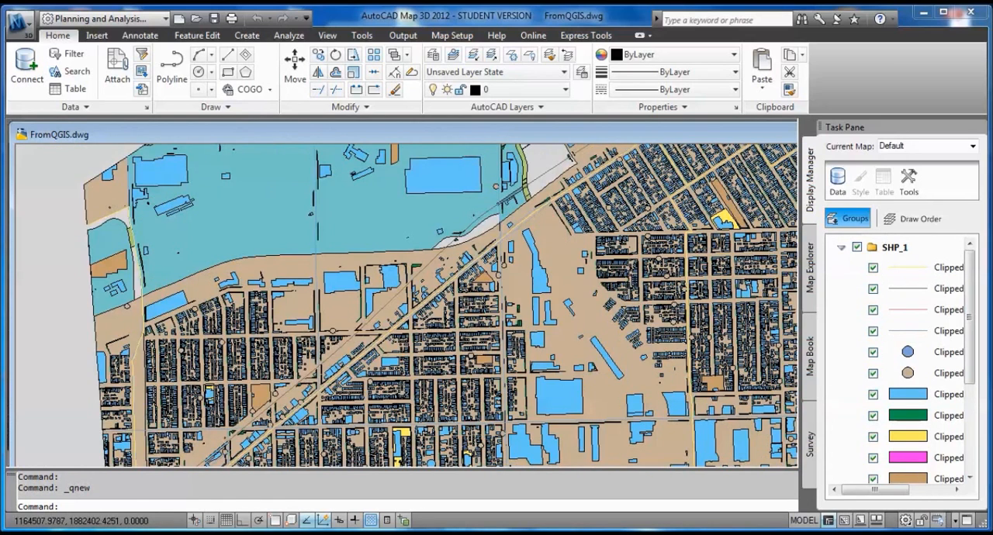
pyautogui.moveTo(376, 327); pyautogui.dragTo(261, 321, button='middle')
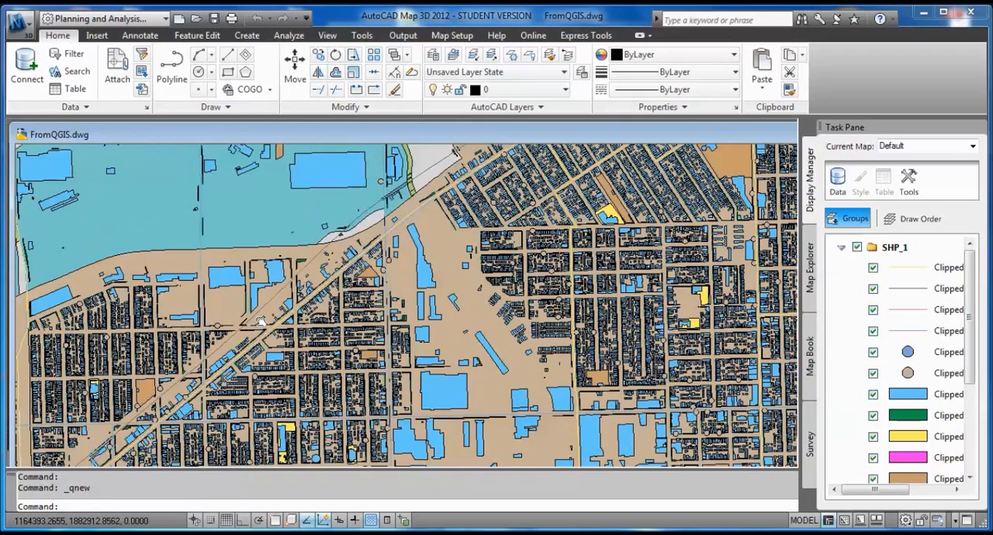
pyautogui.scroll(-2, 297, 174)
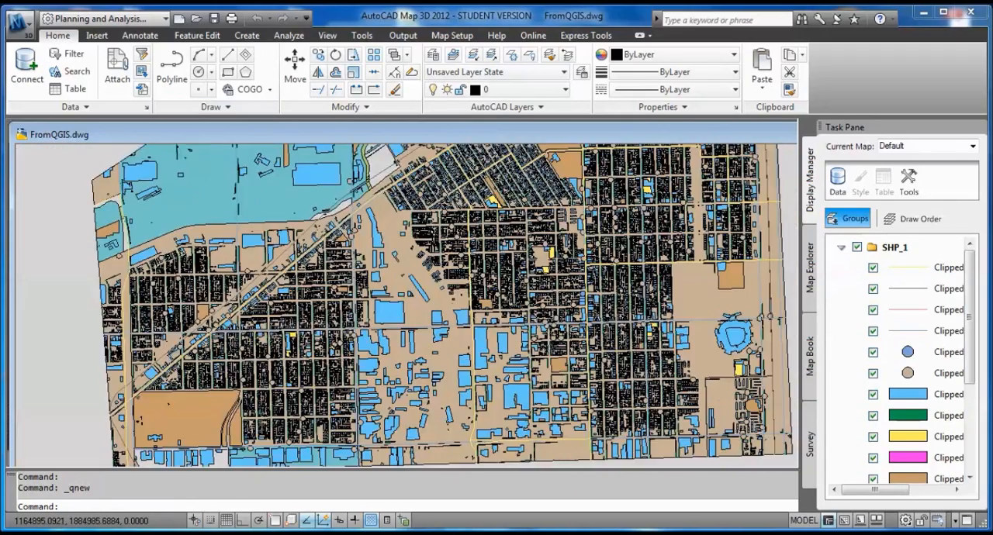
pyautogui.moveTo(296, 174); pyautogui.dragTo(376, 260, button='middle')
pyautogui.scroll(-4, 529, 388)
pyautogui.scroll(6, 629, 351)
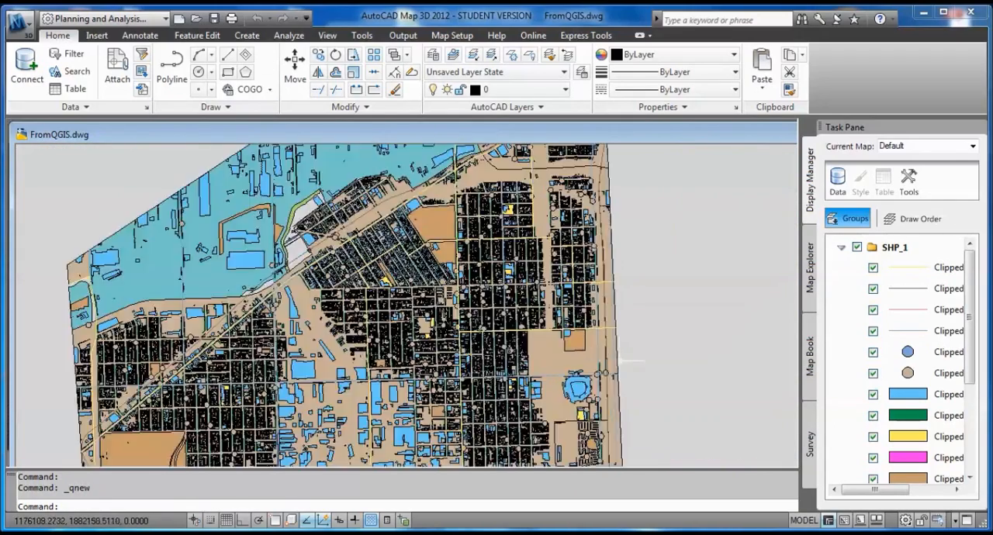
pyautogui.moveTo(469, 295); pyautogui.dragTo(546, 298, button='middle')
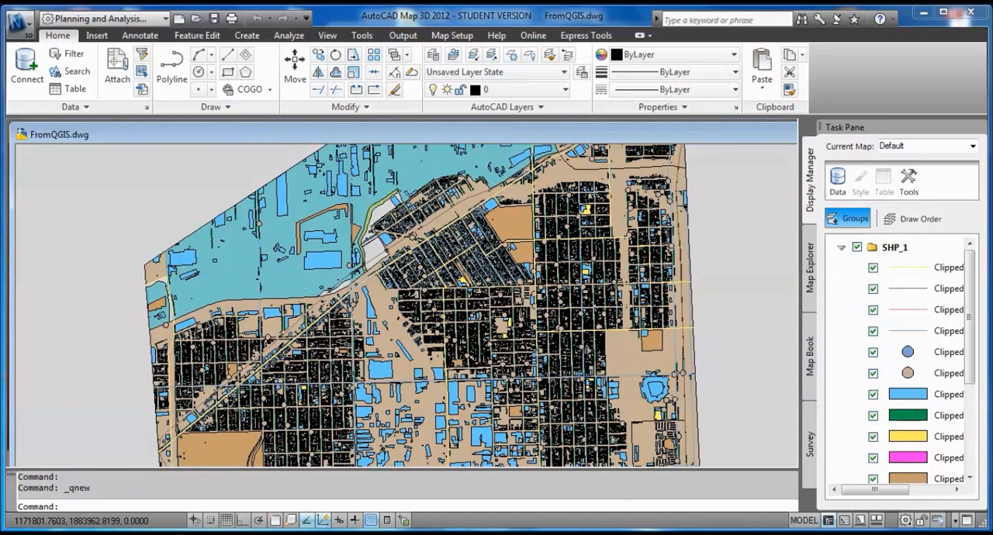
# Start saving the current map to a plain AutoCAD file using the Editable method.
pyautogui.click(17, 24)
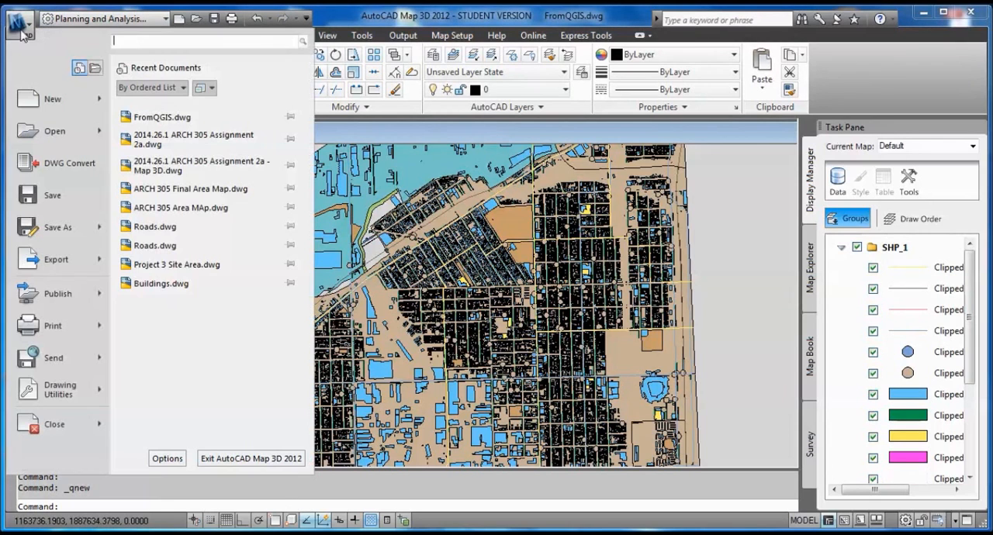
pyautogui.moveTo(87, 234)
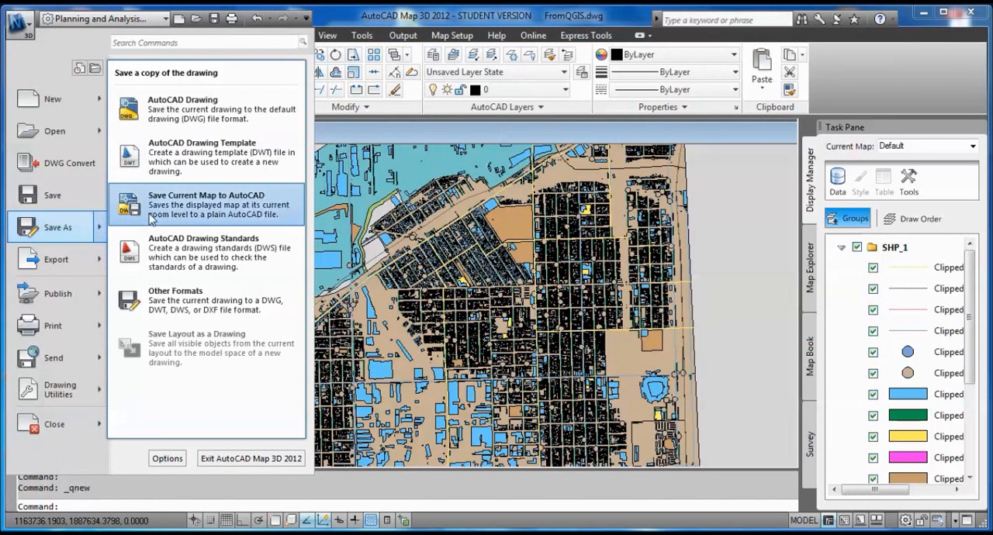
pyautogui.click(152, 219)
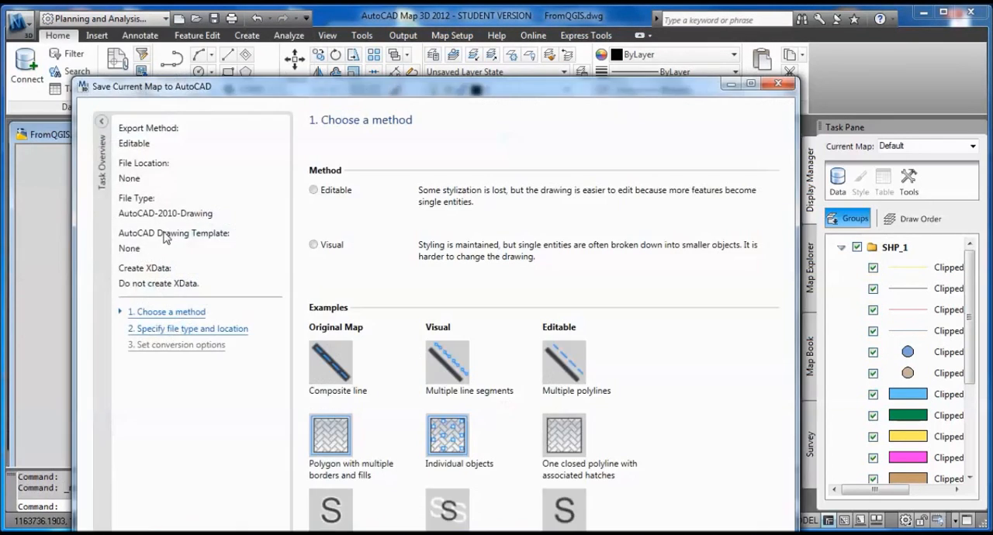
pyautogui.moveTo(574, 90); pyautogui.dragTo(551, 21)
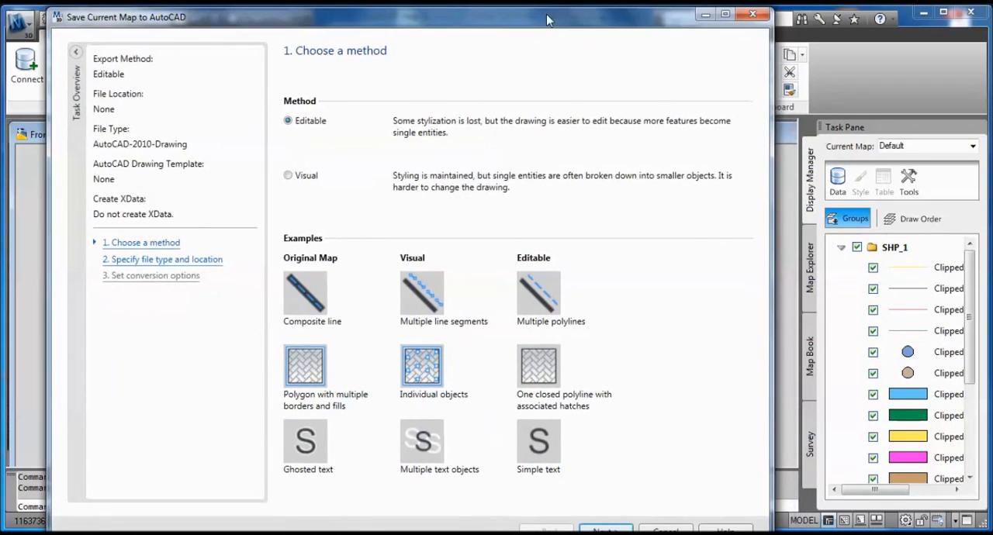
pyautogui.doubleClick(530, 21)
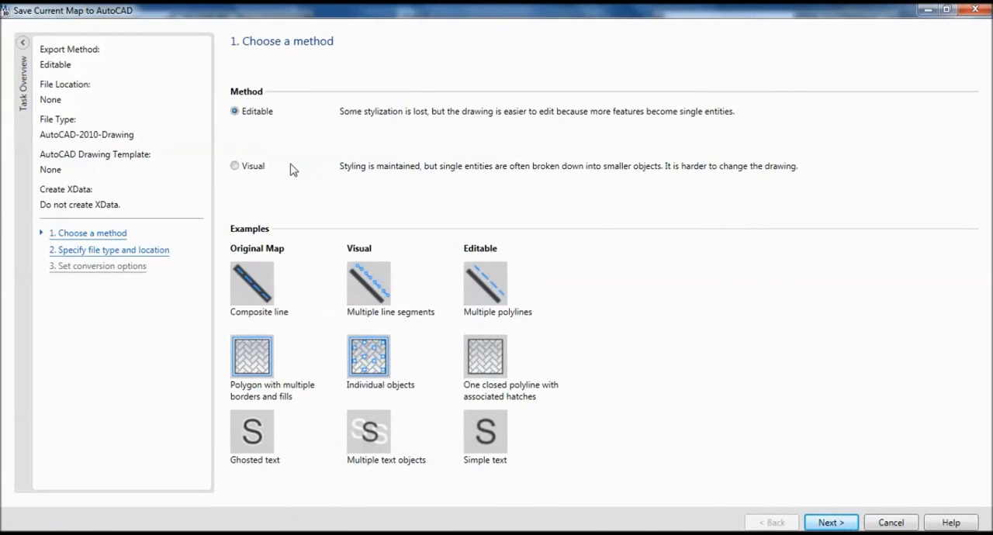
pyautogui.click(831, 525)
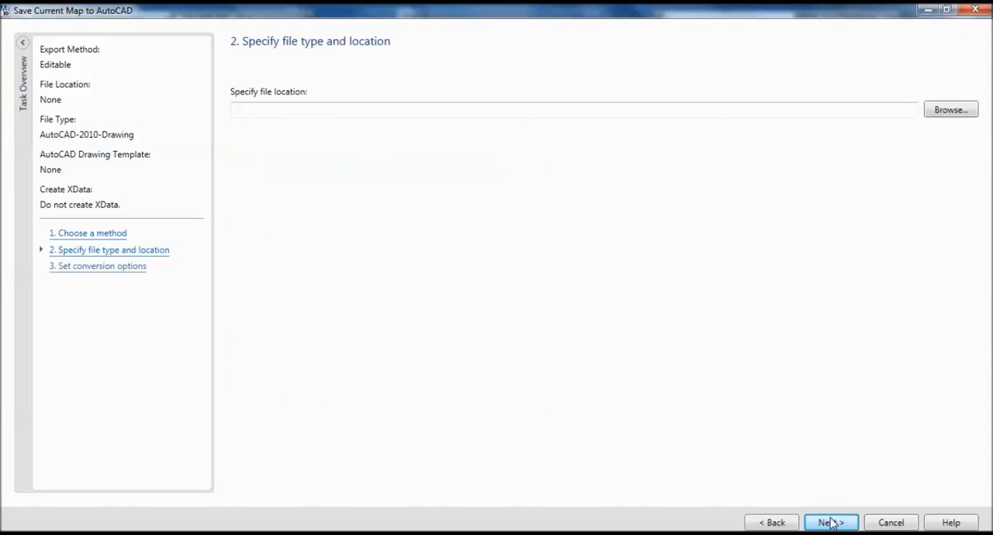
# Export the map as an AutoCAD-2010 drawing named Assignment 2a in Google Drive's ARCH 306\2a folder.
pyautogui.click(948, 111)
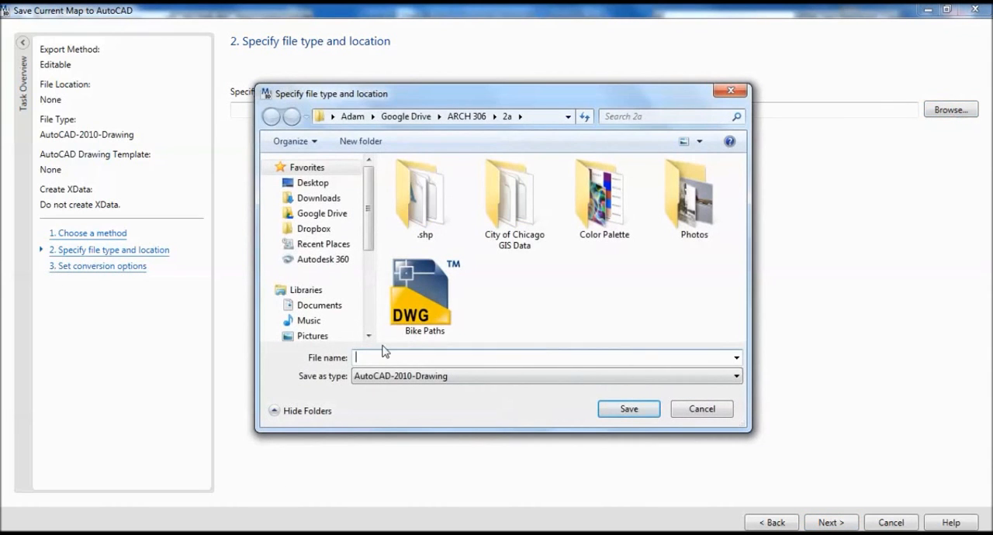
pyautogui.click(535, 247)
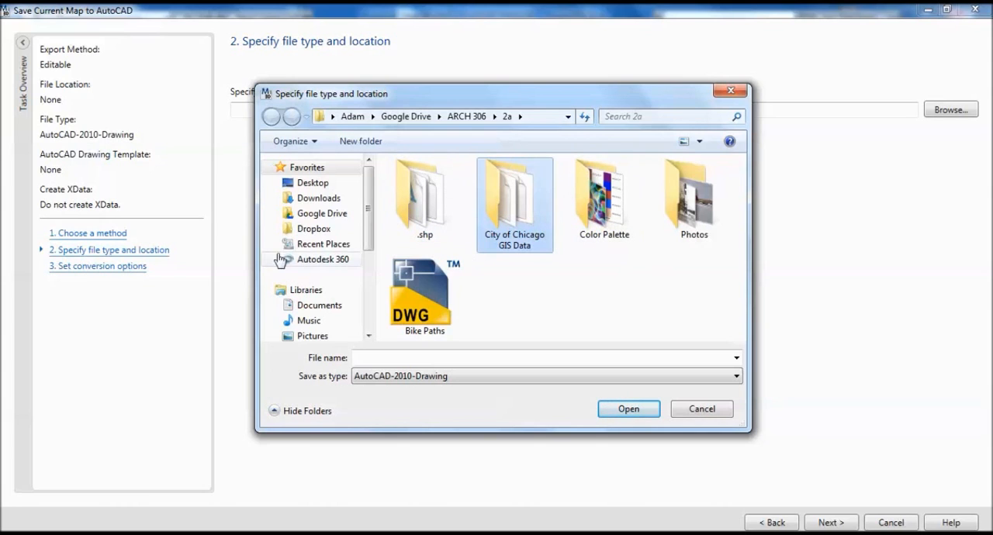
pyautogui.click(342, 212)
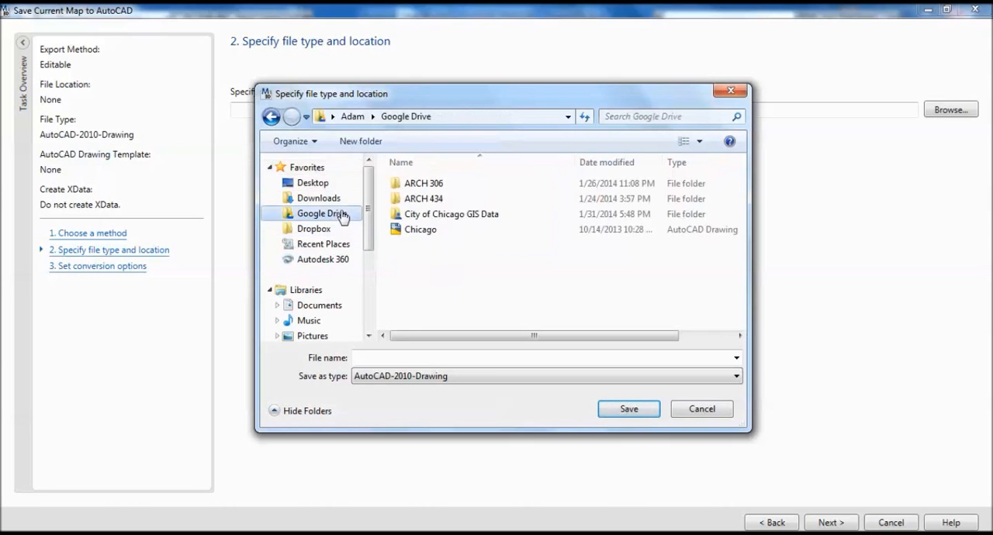
pyautogui.click(432, 186)
pyautogui.doubleClick(432, 185)
pyautogui.doubleClick(441, 184)
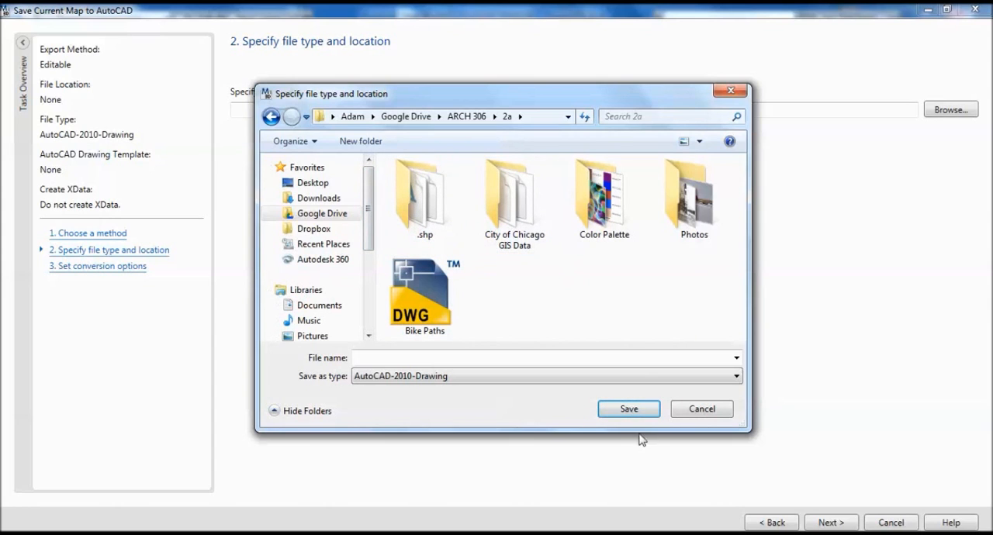
pyautogui.click(422, 356)
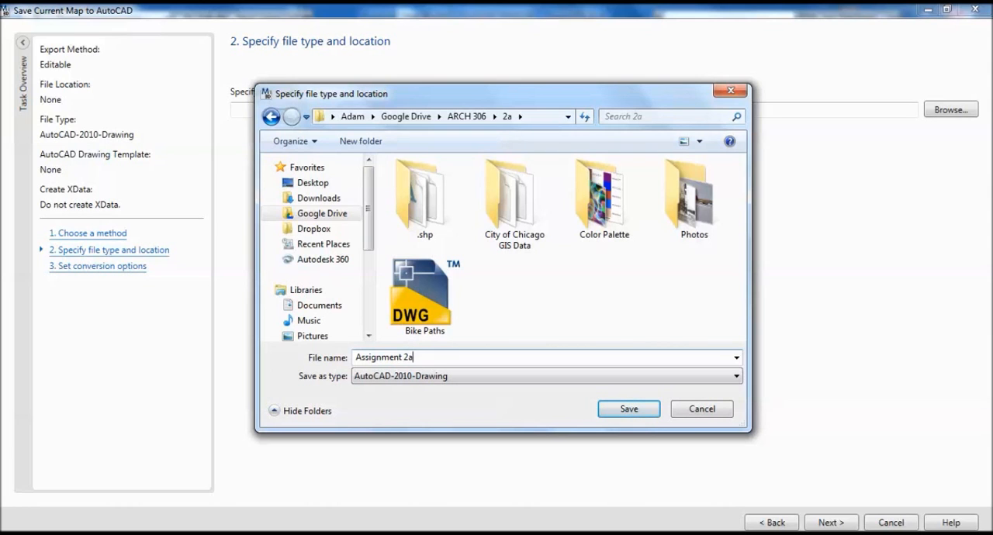
pyautogui.press('Return')
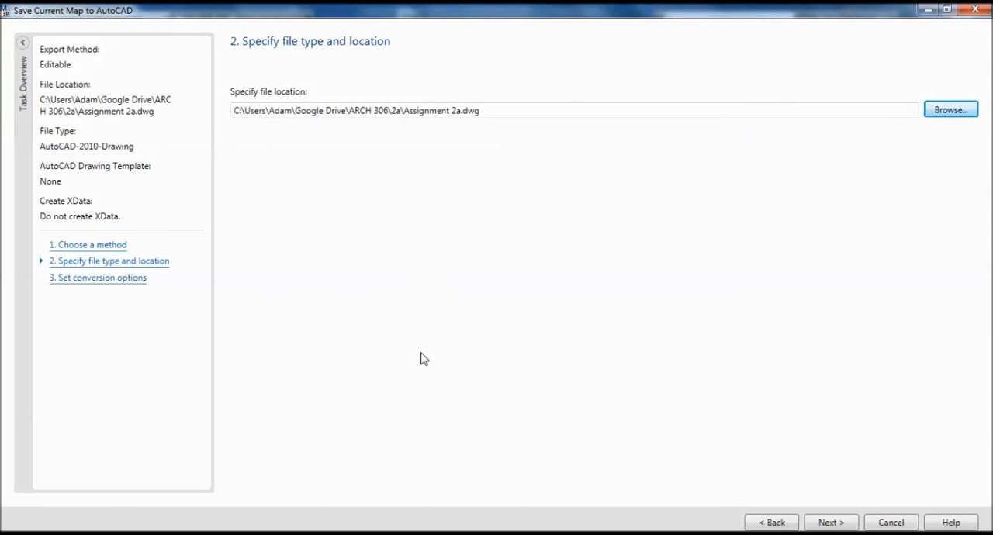
pyautogui.click(830, 523)
pyautogui.click(830, 523)
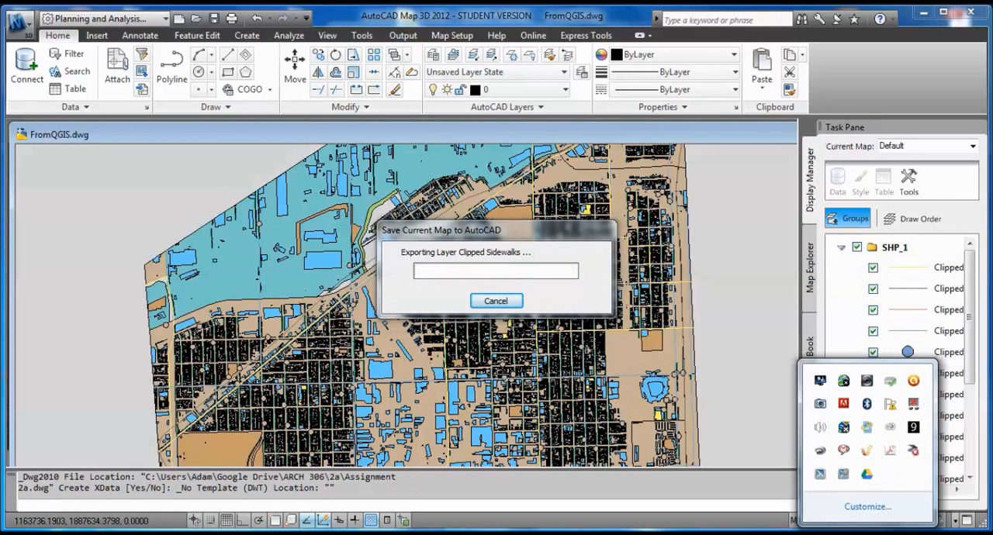
# Switch to AutoCAD 2014 and open the Assignment 2a drawing from the 2a folder, accepting the educational plot stamp.
pyautogui.click(867, 516)
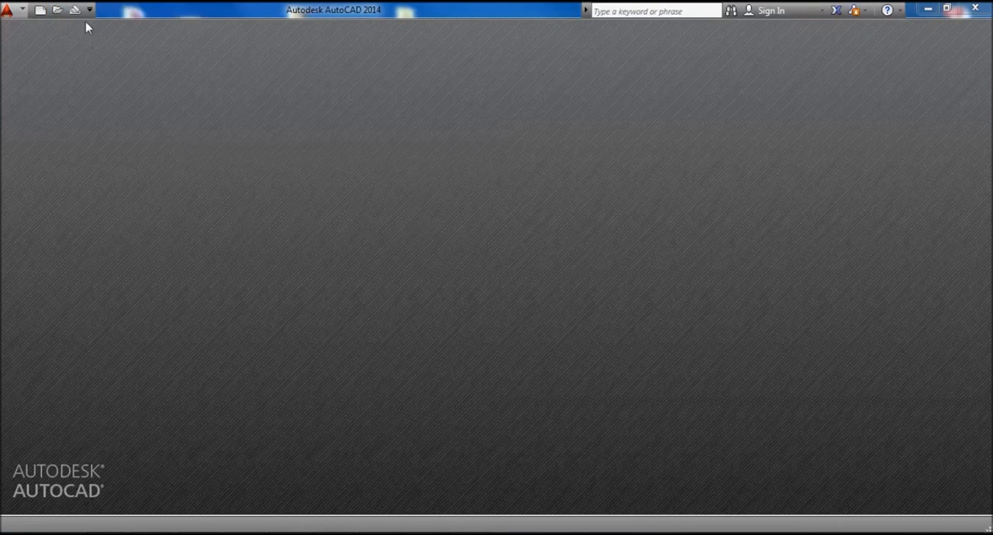
pyautogui.click(57, 11)
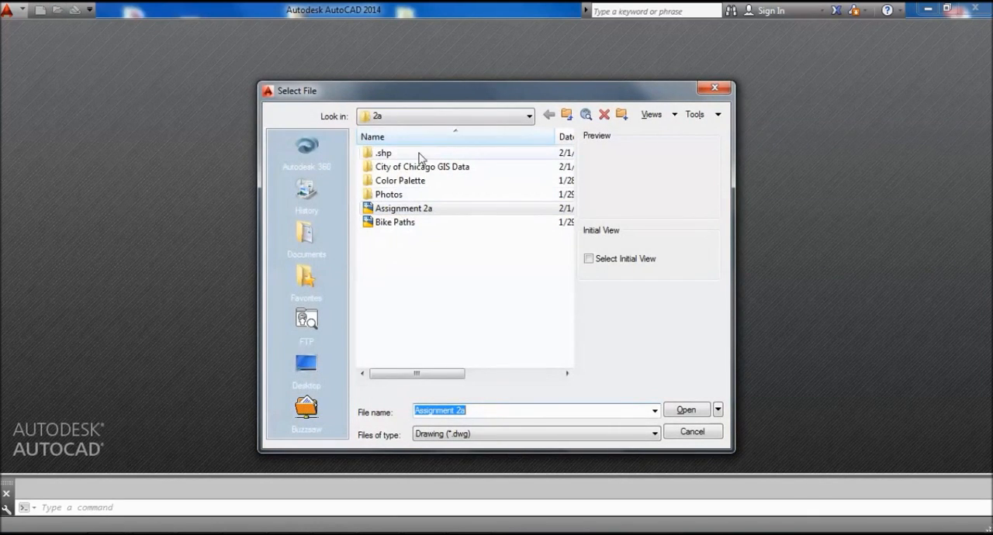
pyautogui.doubleClick(409, 210)
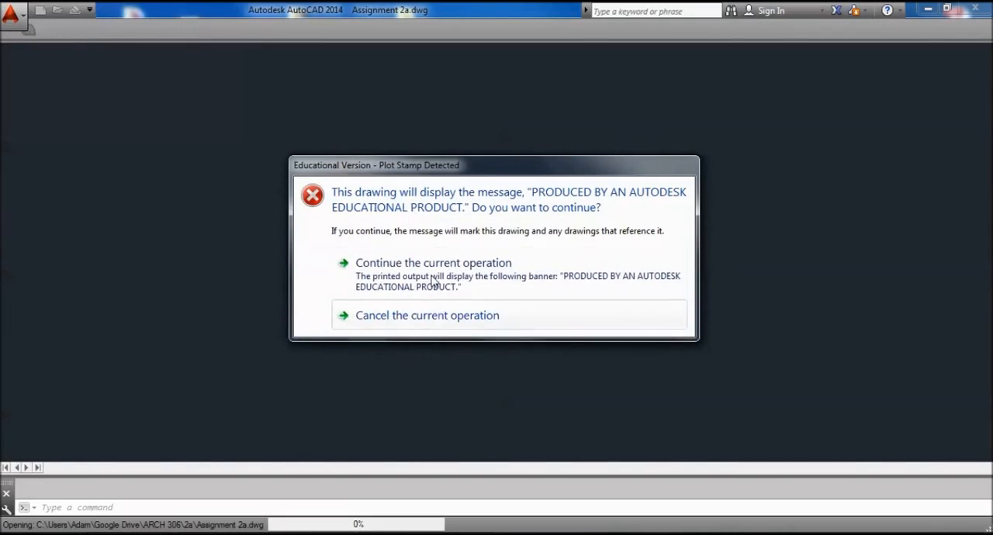
pyautogui.click(432, 278)
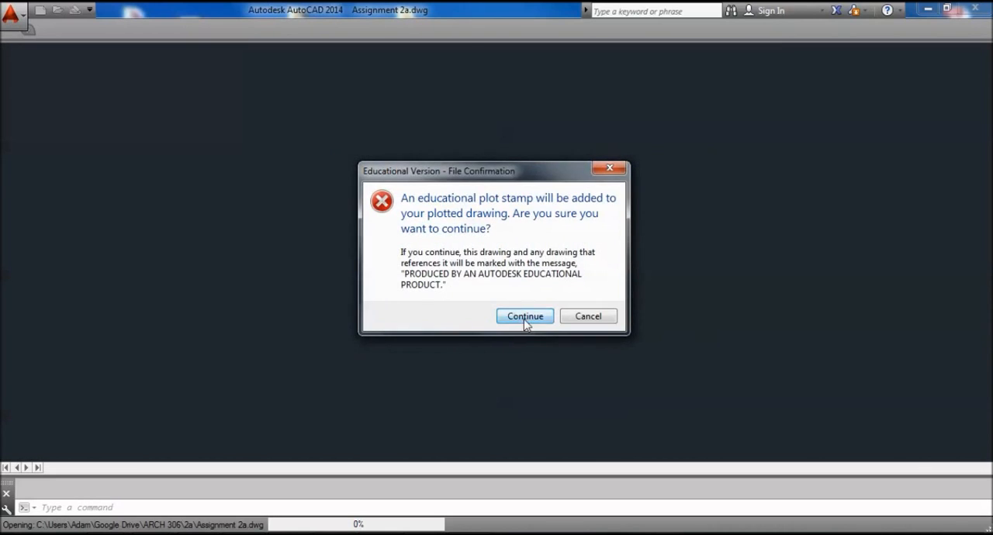
pyautogui.click(525, 315)
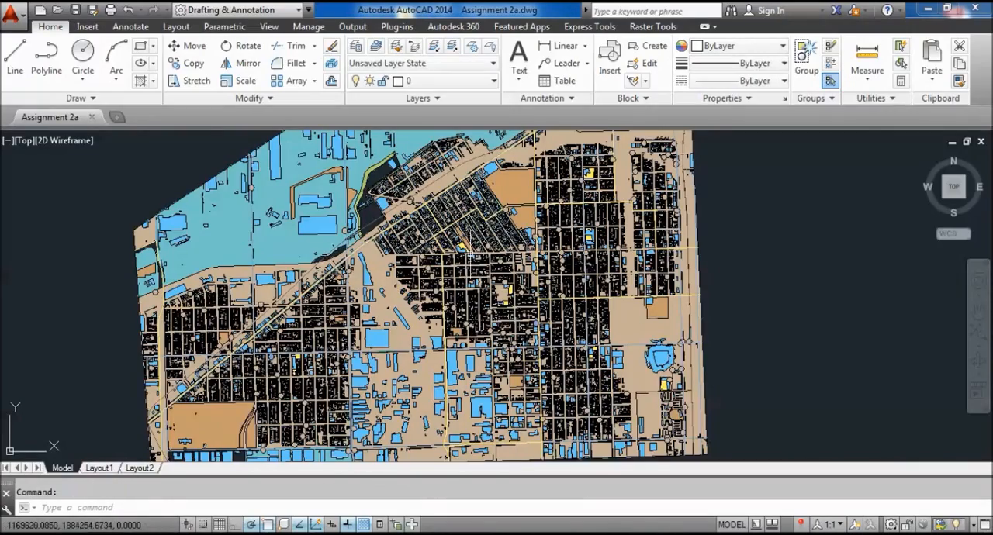
# Examine the industrial corridor and adjoining blocks in the opened drawing, and review its list of layers.
pyautogui.moveTo(473, 253)
pyautogui.mouseDown(button='middle')
pyautogui.moveTo(554, 211)
pyautogui.moveTo(564, 242)
pyautogui.moveTo(594, 249)
pyautogui.moveTo(603, 320)
pyautogui.mouseUp(button='middle')
pyautogui.scroll(3, 603, 320)
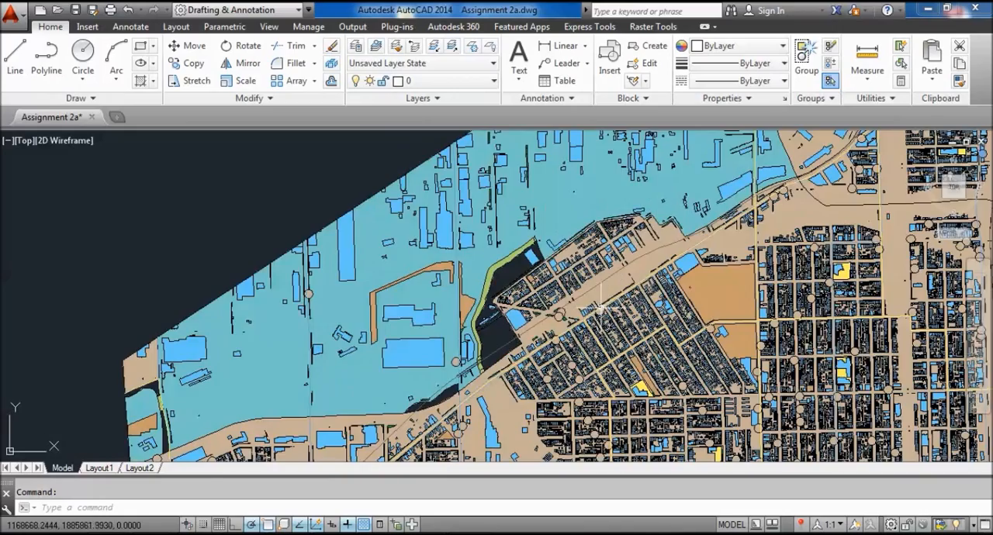
pyautogui.scroll(3, 601, 318)
pyautogui.scroll(-1, 599, 318)
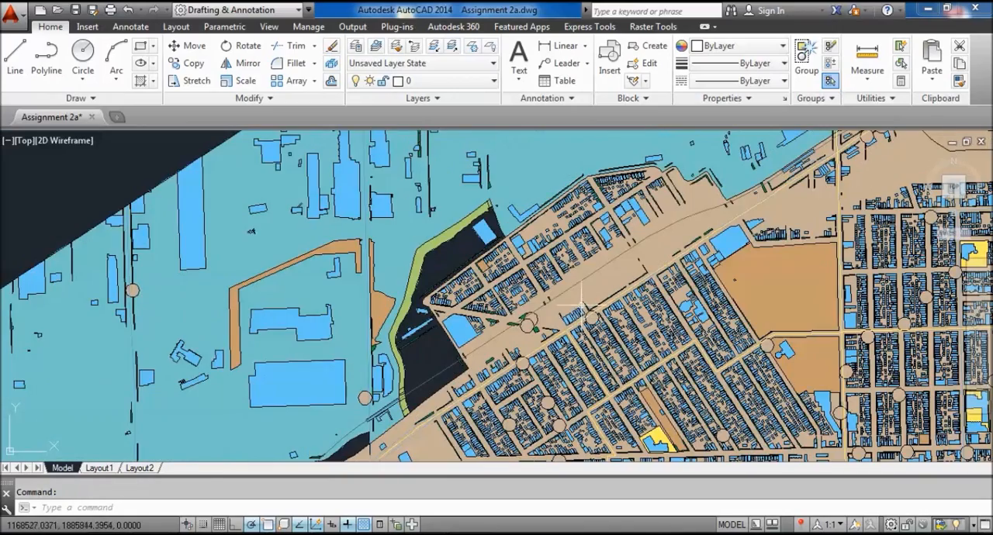
pyautogui.moveTo(539, 261); pyautogui.dragTo(465, 221, button='middle')
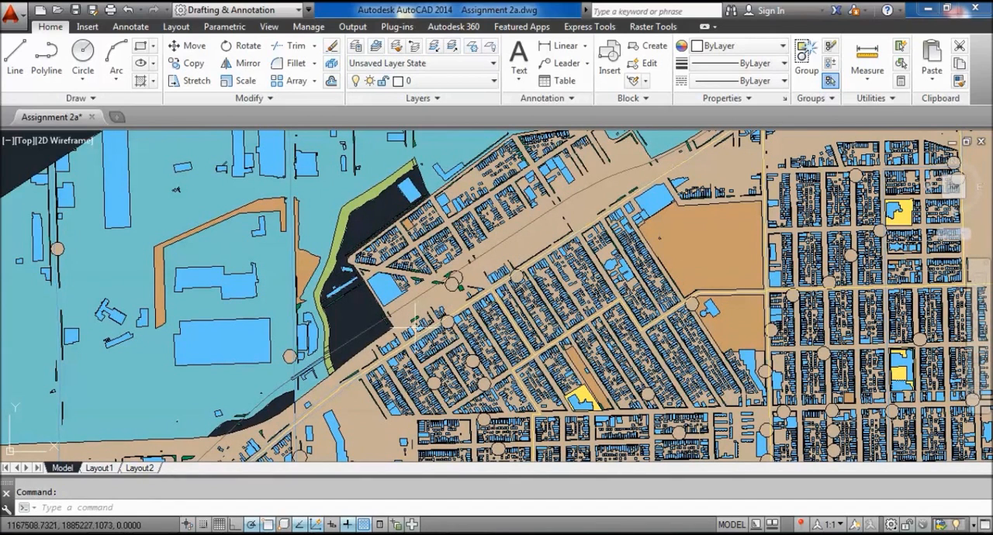
pyautogui.click(444, 82)
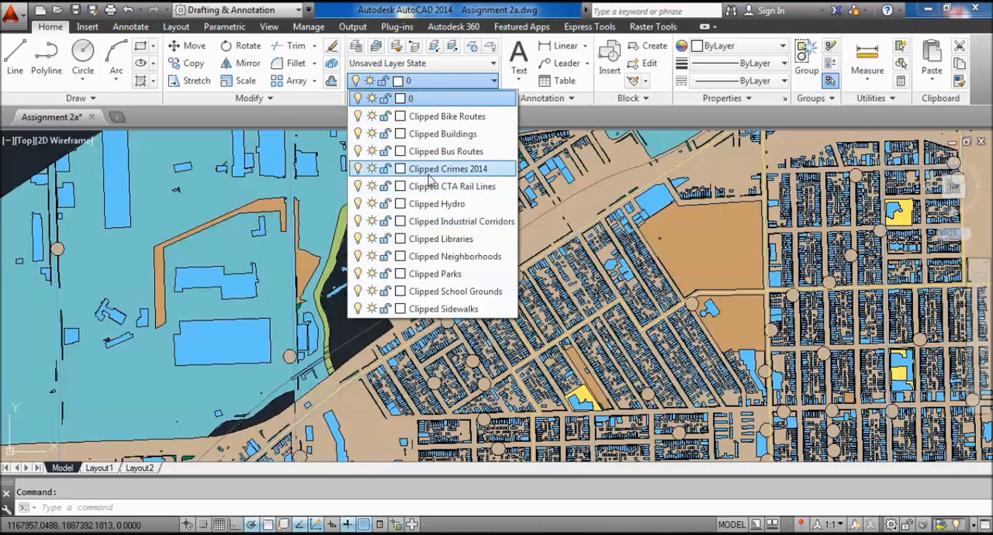
pyautogui.click(43, 159)
# Inspect the central and western blocks of the map, comparing the large industrial buildings with the residential streets.
pyautogui.scroll(-4, 209, 230)
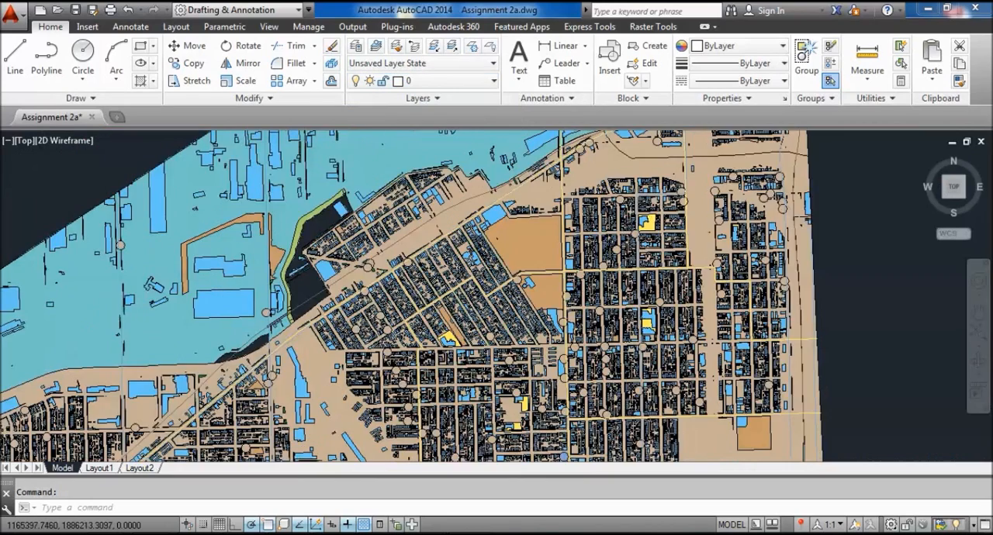
pyautogui.moveTo(175, 219); pyautogui.dragTo(202, 160, button='middle')
pyautogui.scroll(5, 539, 192)
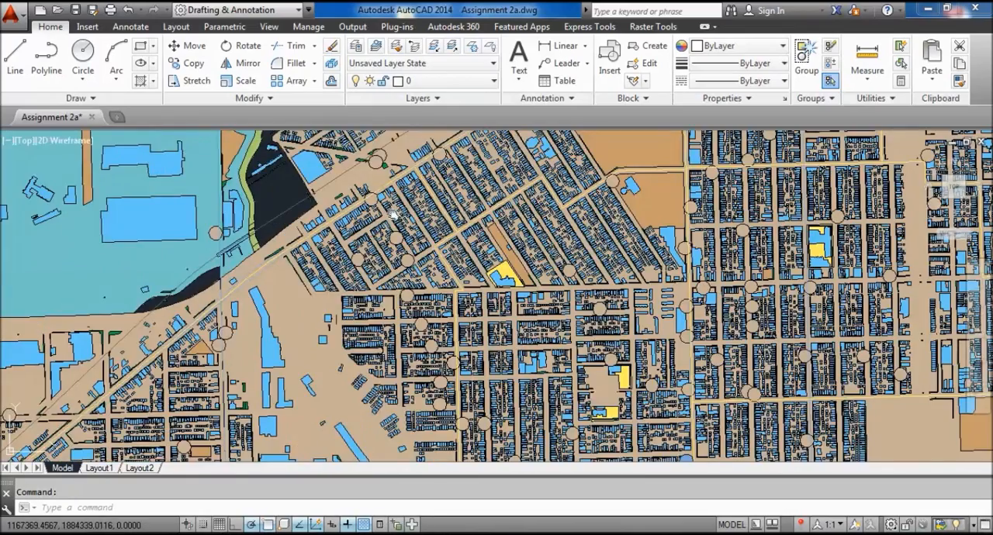
pyautogui.scroll(-6, 540, 192)
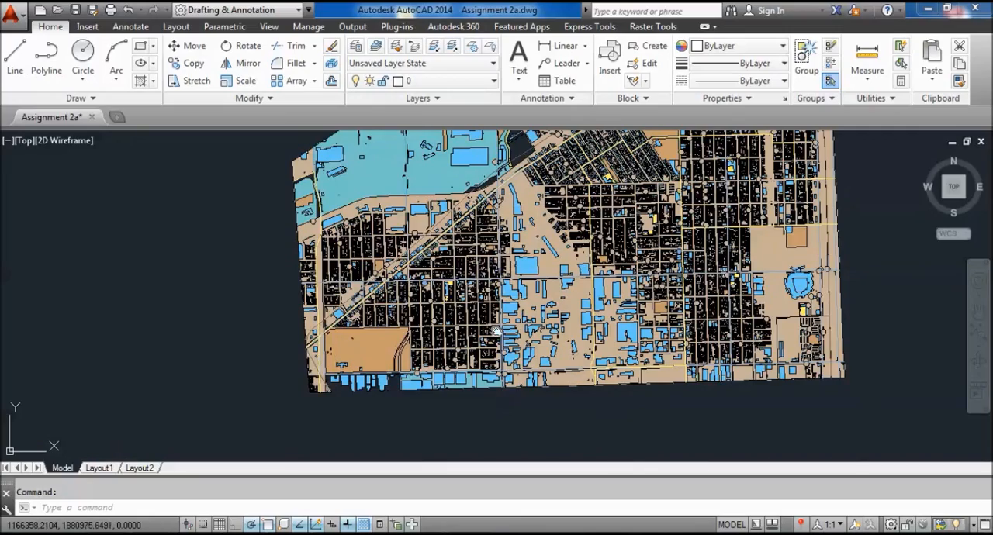
pyautogui.scroll(4, 502, 310)
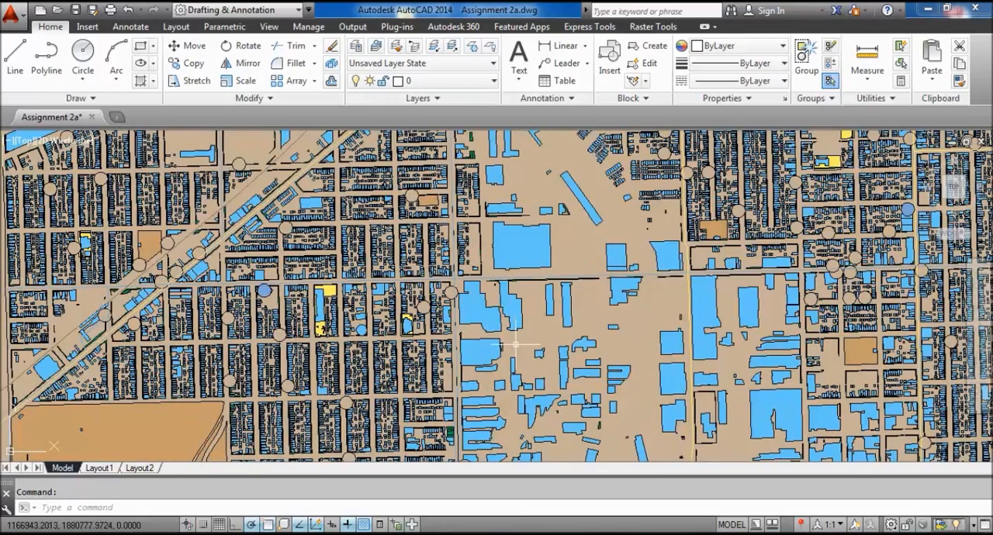
pyautogui.scroll(-2, 515, 342)
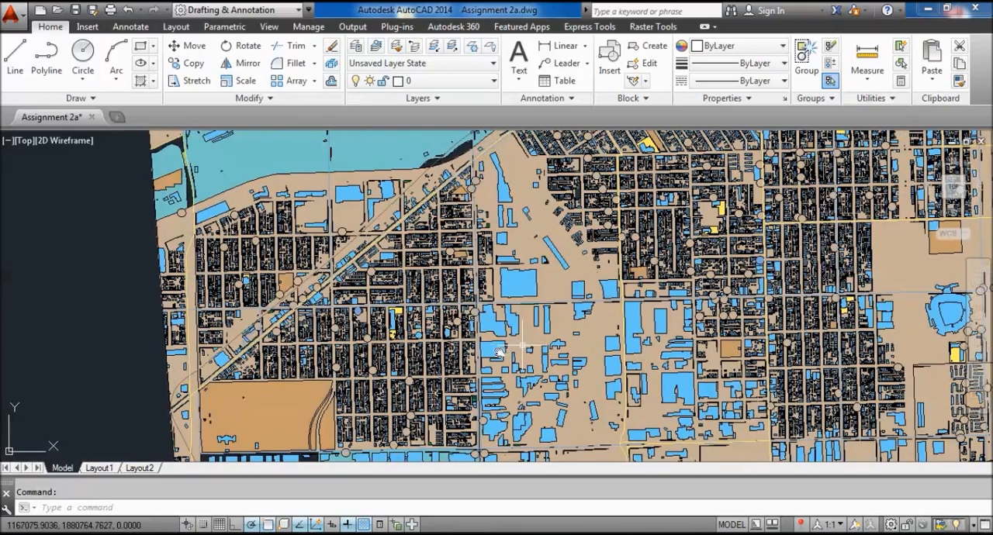
pyautogui.scroll(3, 342, 341)
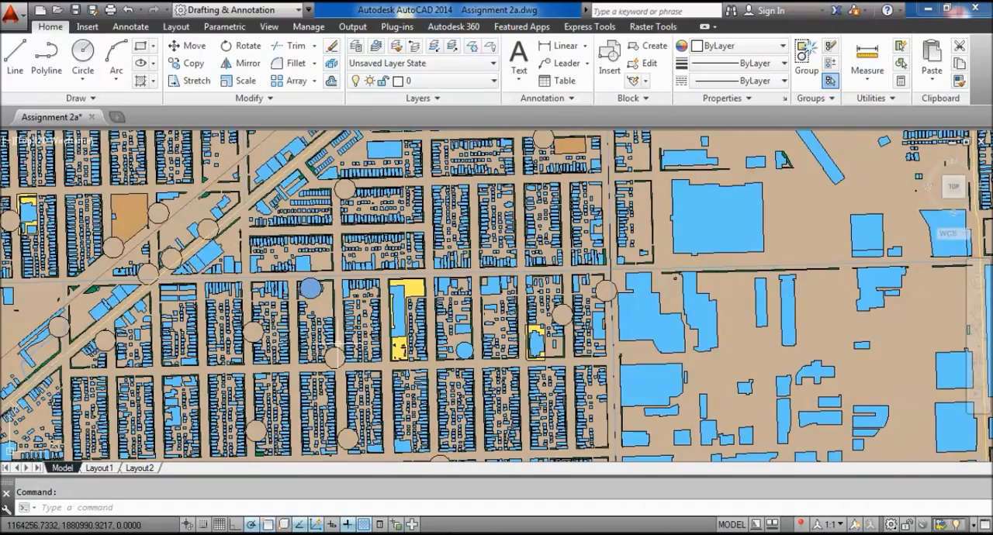
pyautogui.scroll(-2, 335, 344)
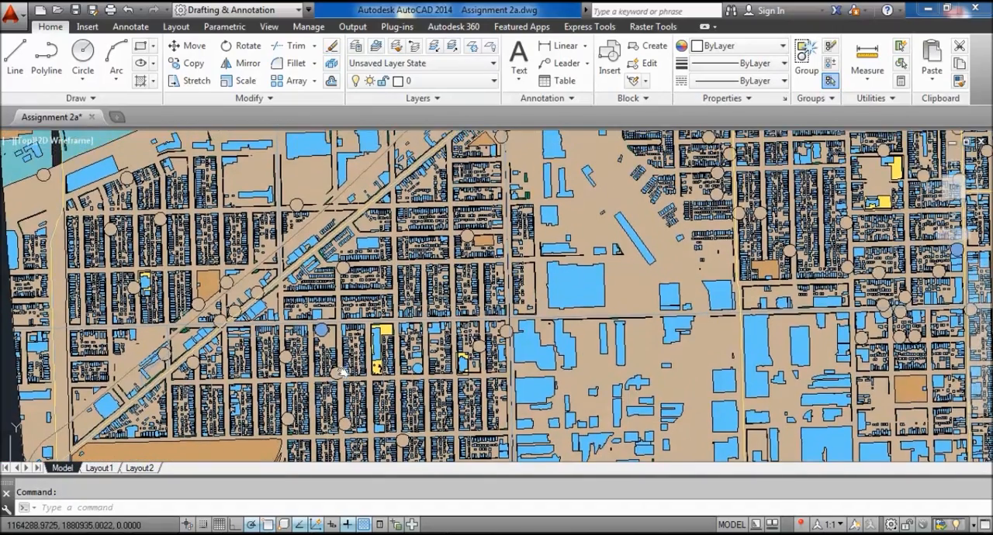
pyautogui.scroll(-2, 343, 372)
pyautogui.scroll(2, 278, 358)
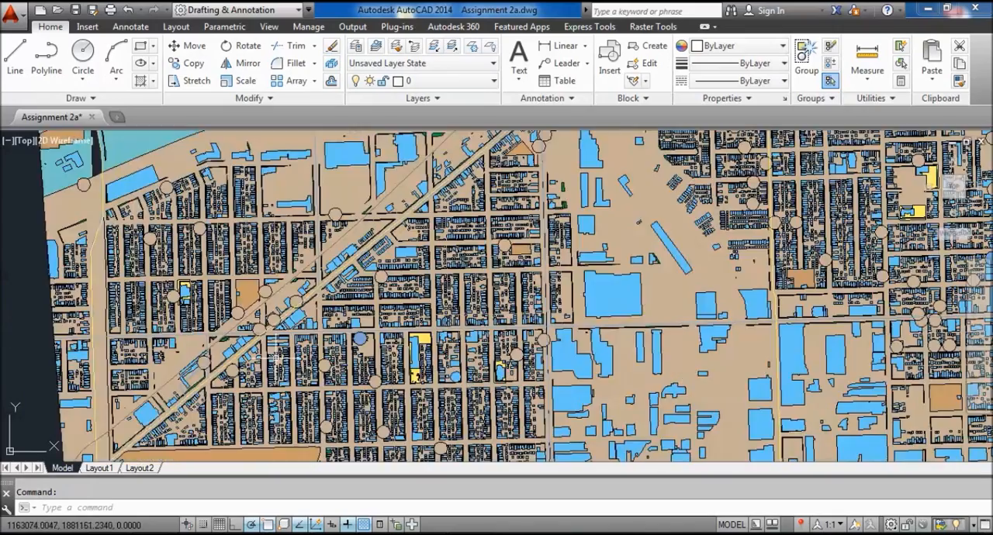
# Examine the buildings, sidewalks and circular markers around the diagonal street's main intersection up close.
pyautogui.scroll(4, 300, 339)
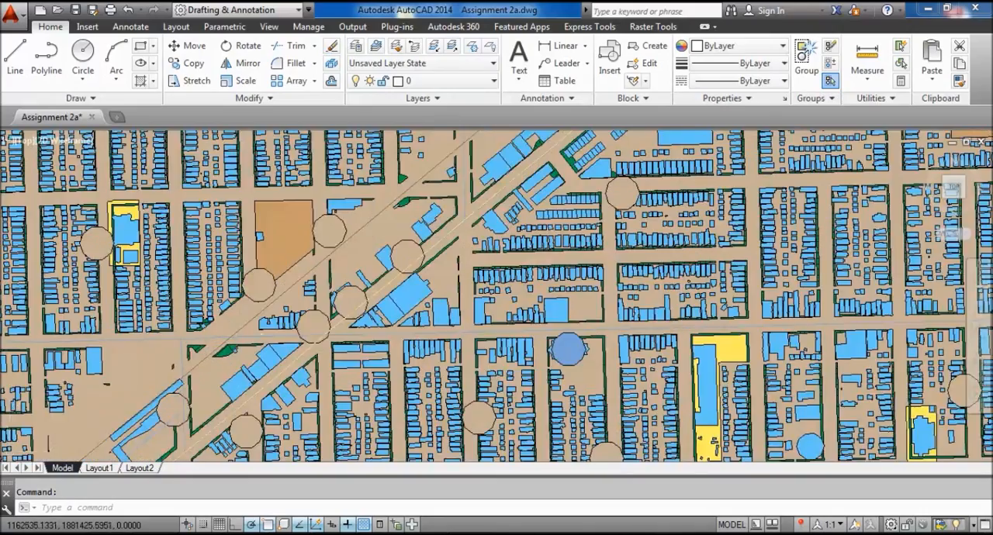
pyautogui.moveTo(300, 339); pyautogui.dragTo(281, 333, button='middle')
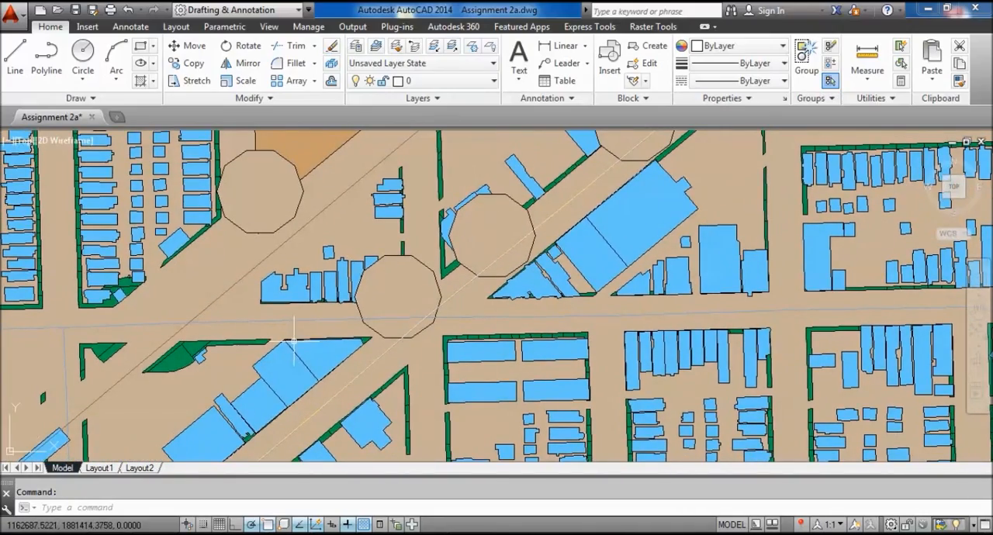
pyautogui.scroll(-4, 359, 319)
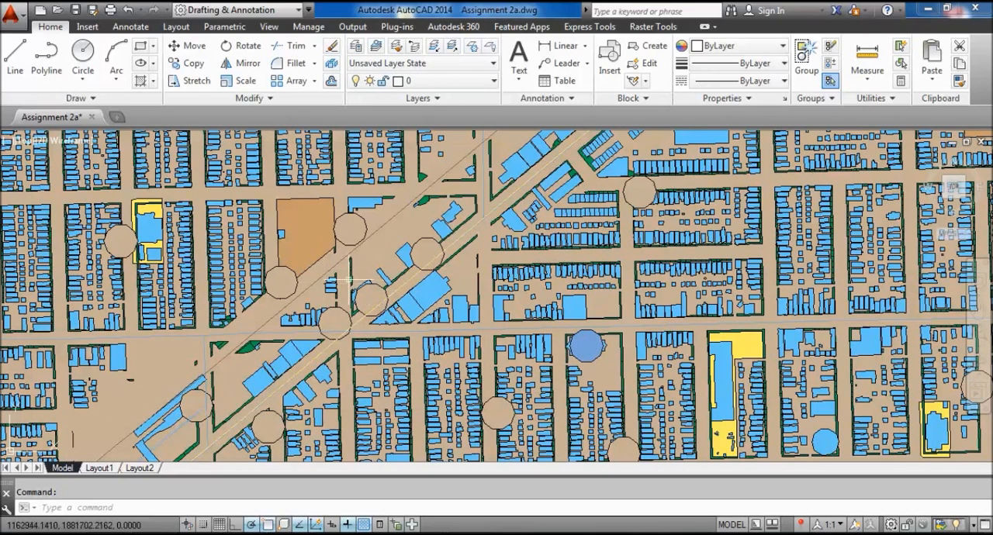
pyautogui.moveTo(450, 272); pyautogui.dragTo(448, 287, button='middle')
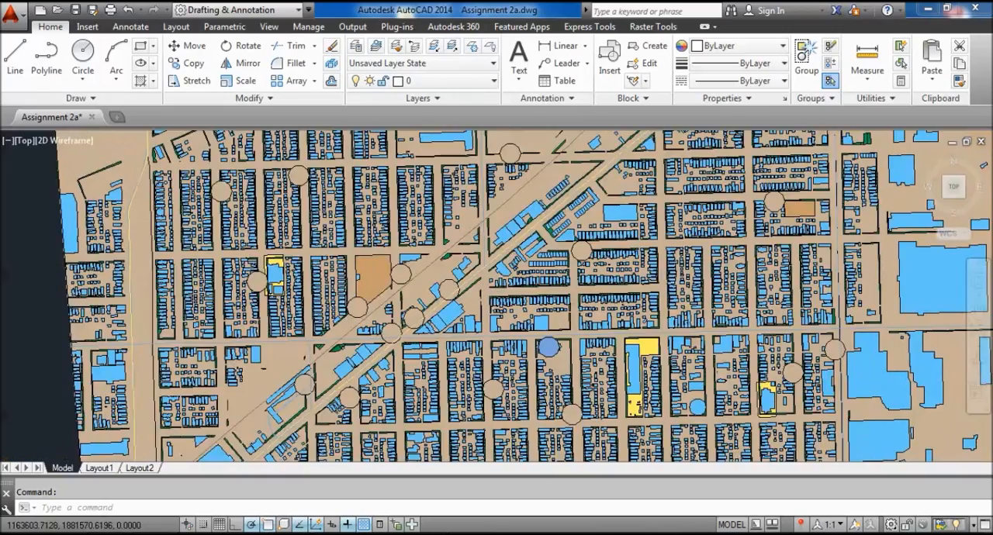
pyautogui.scroll(-5, 492, 314)
pyautogui.moveTo(454, 338); pyautogui.dragTo(456, 348, button='middle')
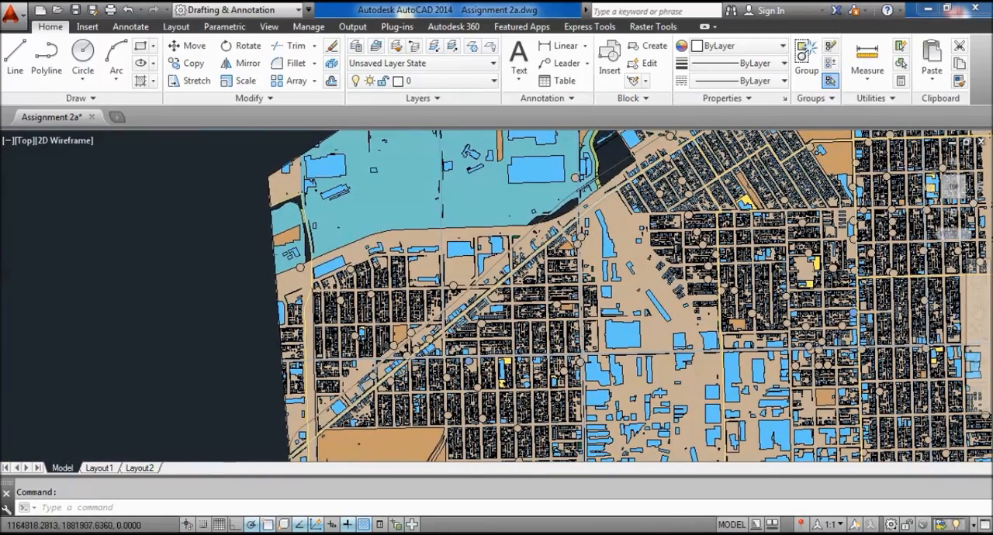
# Select the large building beside the diagonal street to check its outline and layer, and clear the selection.
pyautogui.scroll(5, 455, 347)
pyautogui.moveTo(455, 345); pyautogui.dragTo(540, 246, button='middle')
pyautogui.scroll(2, 292, 365)
pyautogui.scroll(2, 357, 335)
pyautogui.moveTo(362, 335); pyautogui.dragTo(402, 335, button='middle')
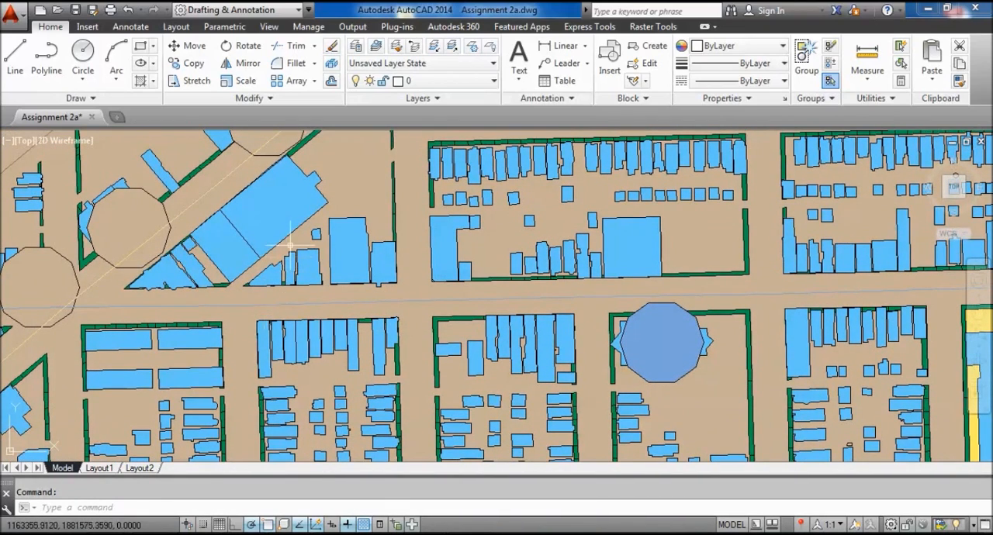
pyautogui.click(314, 180)
pyautogui.moveTo(434, 220); pyautogui.dragTo(450, 297, button='middle')
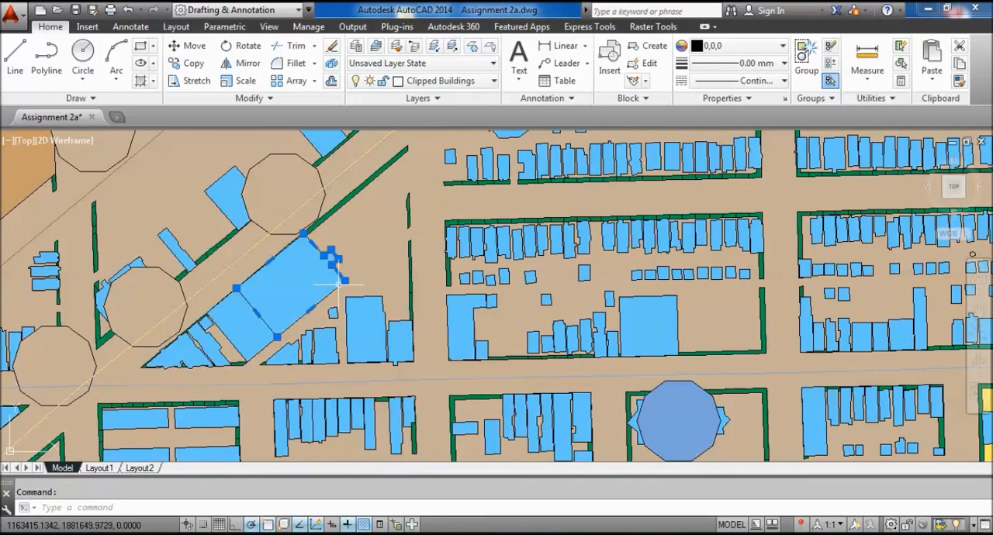
pyautogui.press('Escape')
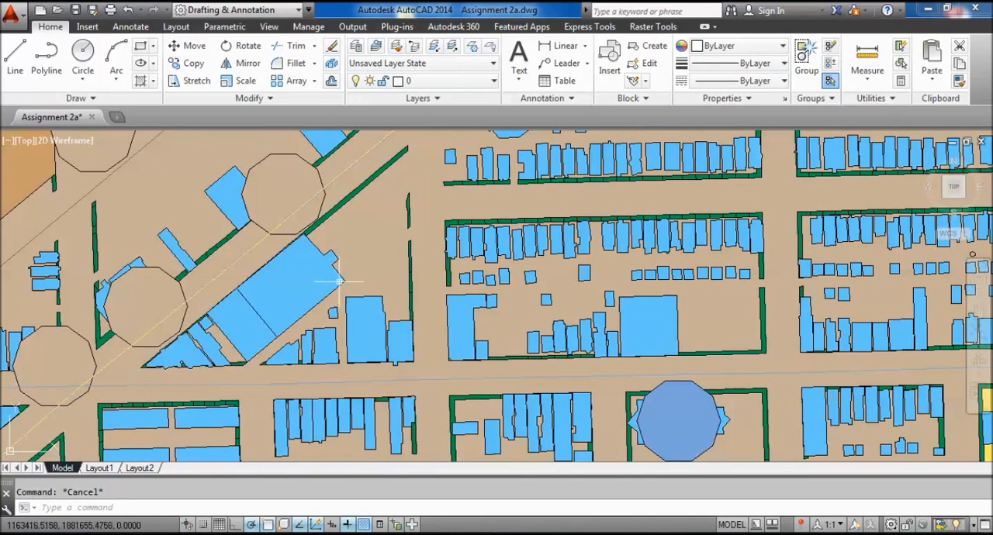
# Look over the map's southern edge and southeast corner, and return to an overview of the whole site.
pyautogui.scroll(-4, 330, 281)
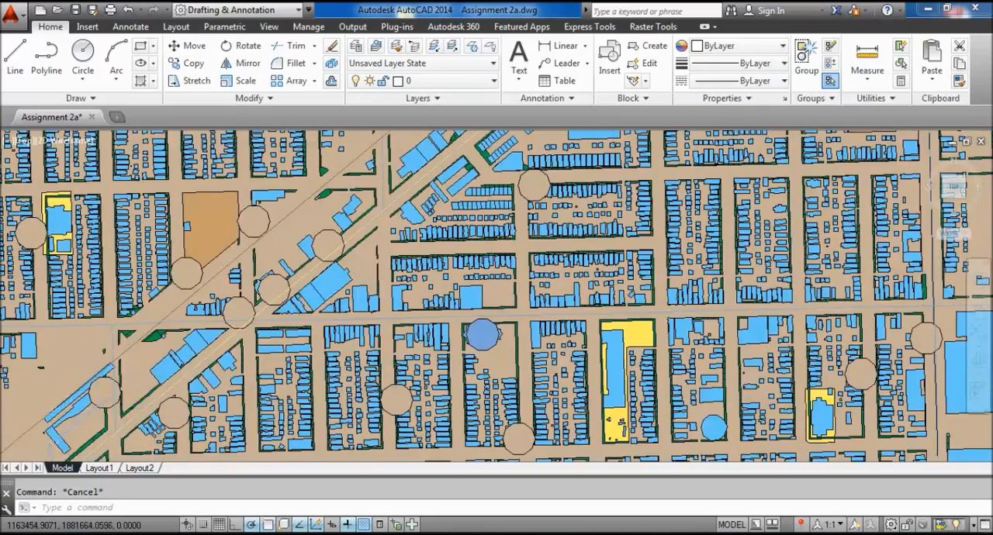
pyautogui.scroll(-5, 329, 281)
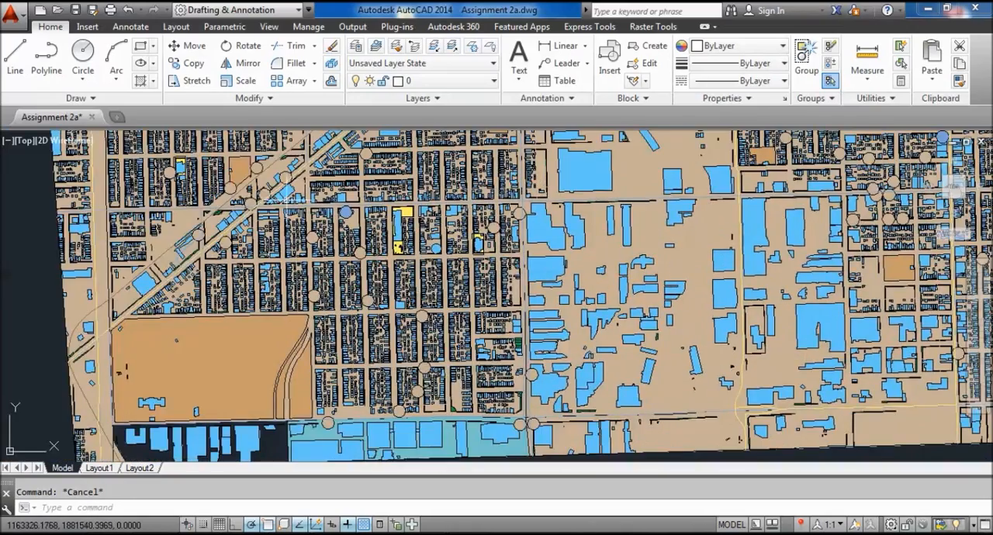
pyautogui.scroll(-4, 286, 201)
pyautogui.scroll(4, 592, 266)
pyautogui.moveTo(592, 265); pyautogui.dragTo(586, 330, button='middle')
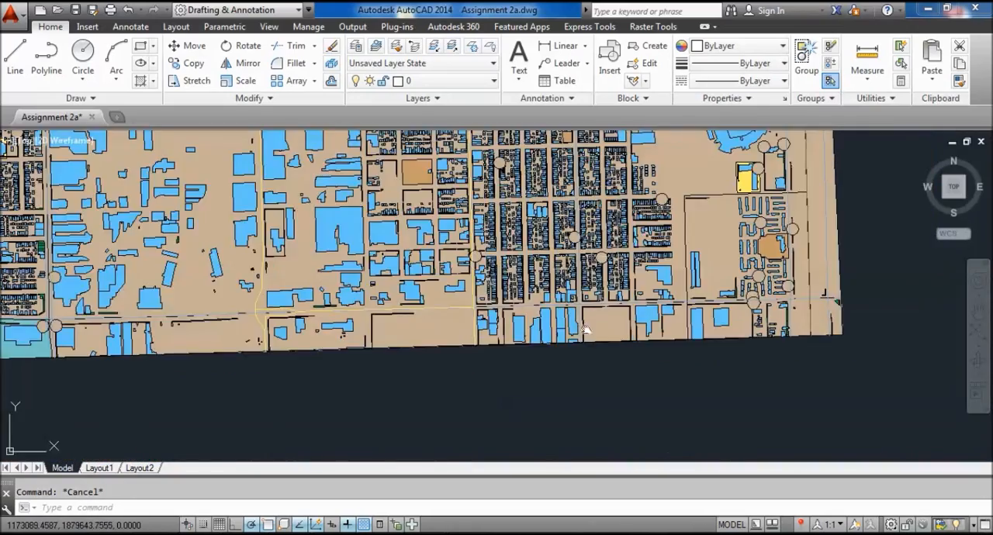
pyautogui.moveTo(585, 330); pyautogui.dragTo(574, 459)
pyautogui.scroll(-6, 580, 399)
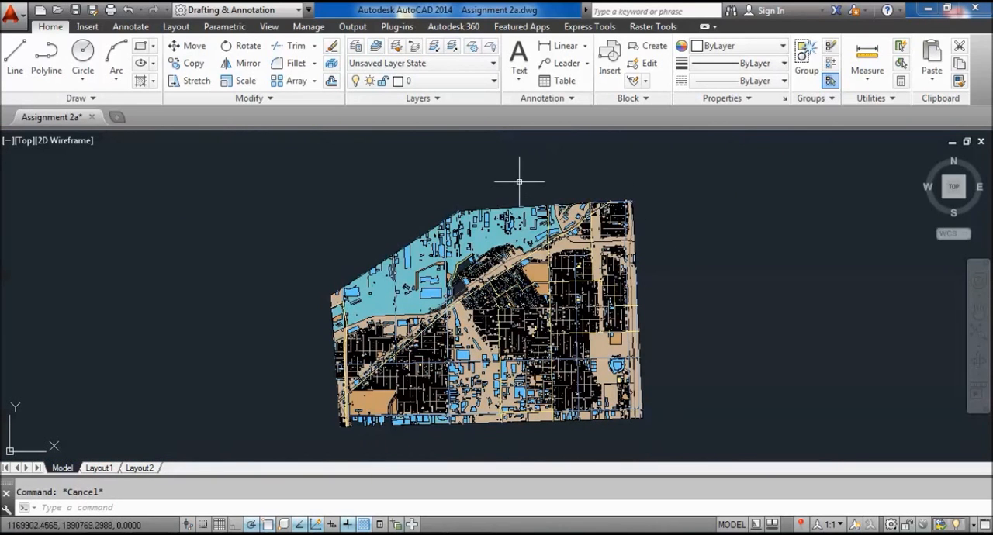
pyautogui.moveTo(532, 330); pyautogui.dragTo(531, 316, button='middle')
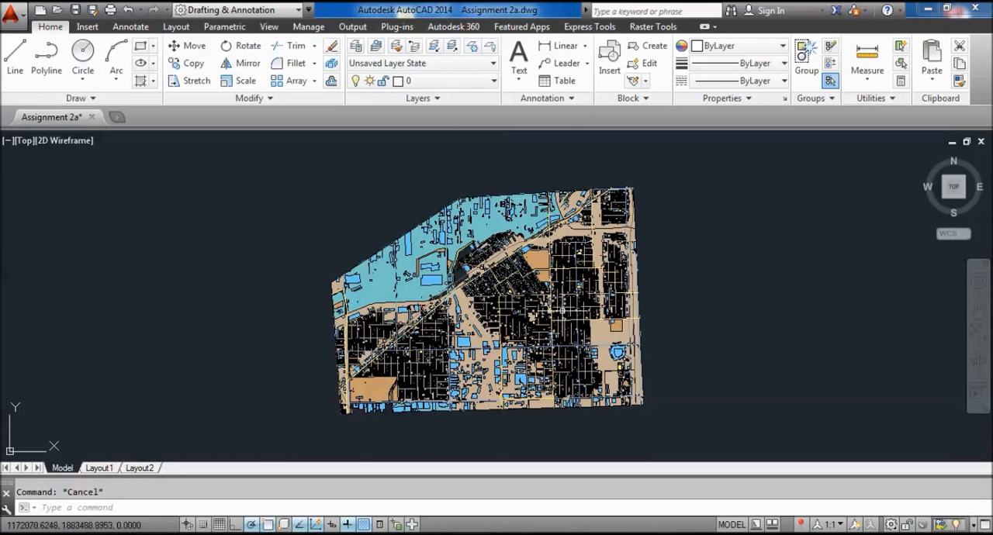
# Save the drawing in AutoCAD 2004/LT2004 Drawing format in the 2a folder, replacing the existing Assignment 2a.dwg.
pyautogui.click(92, 10)
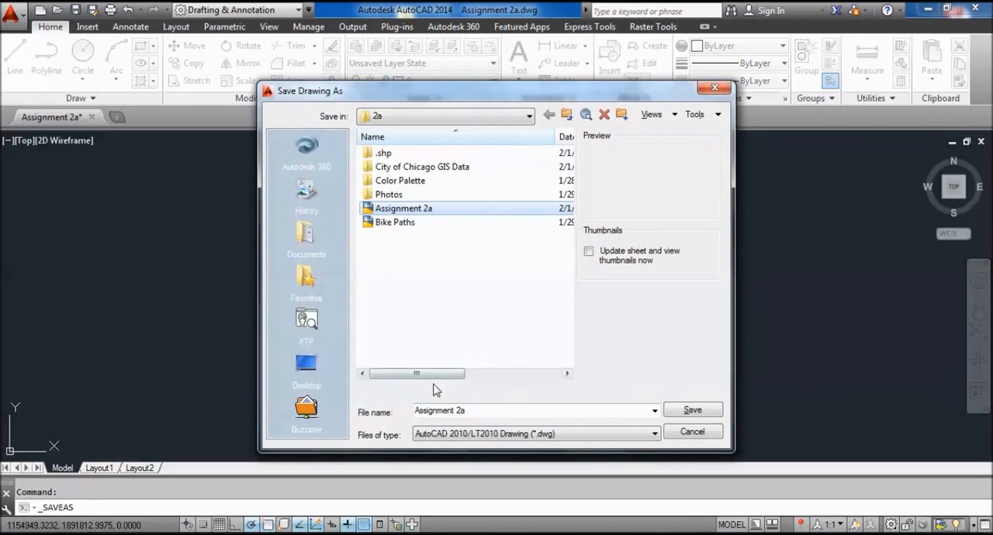
pyautogui.click(525, 434)
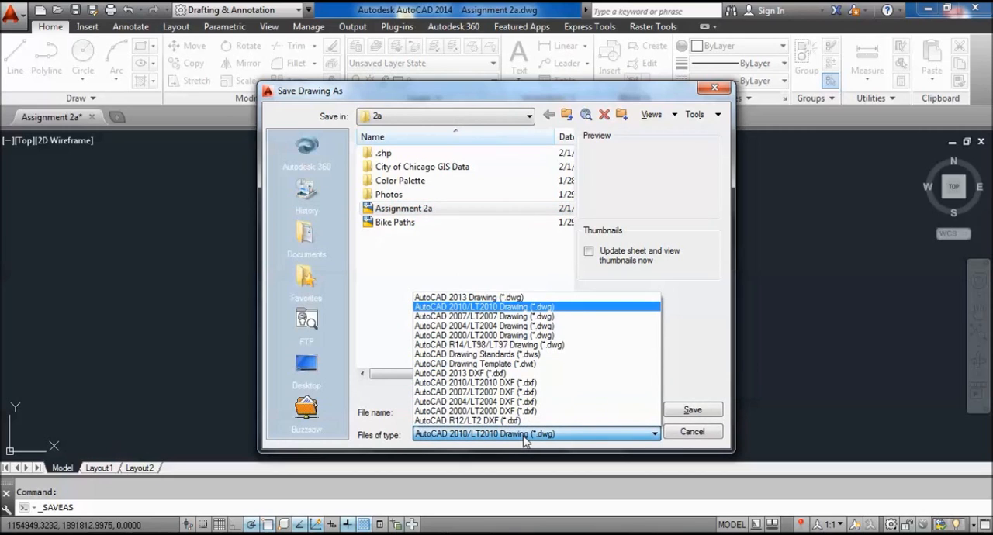
pyautogui.click(571, 333)
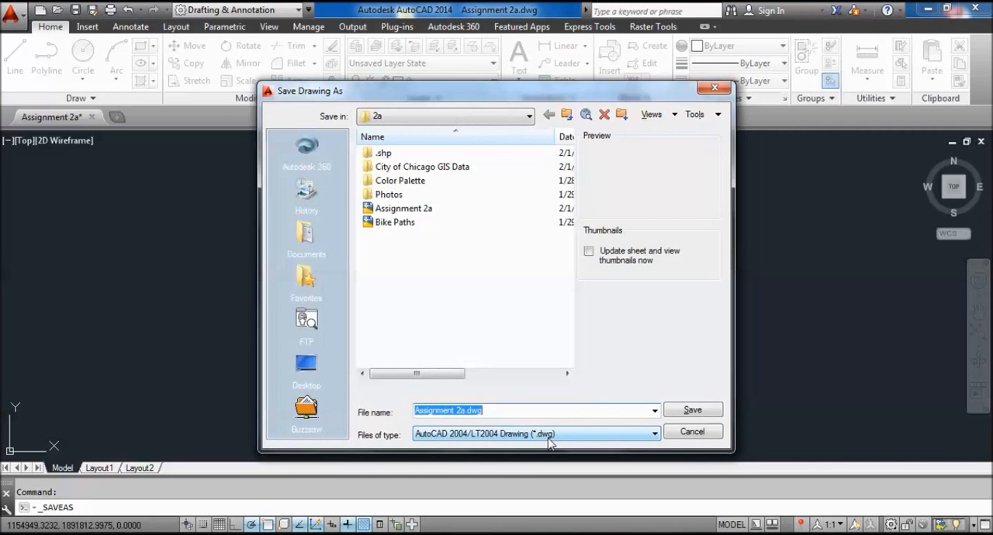
pyautogui.click(715, 410)
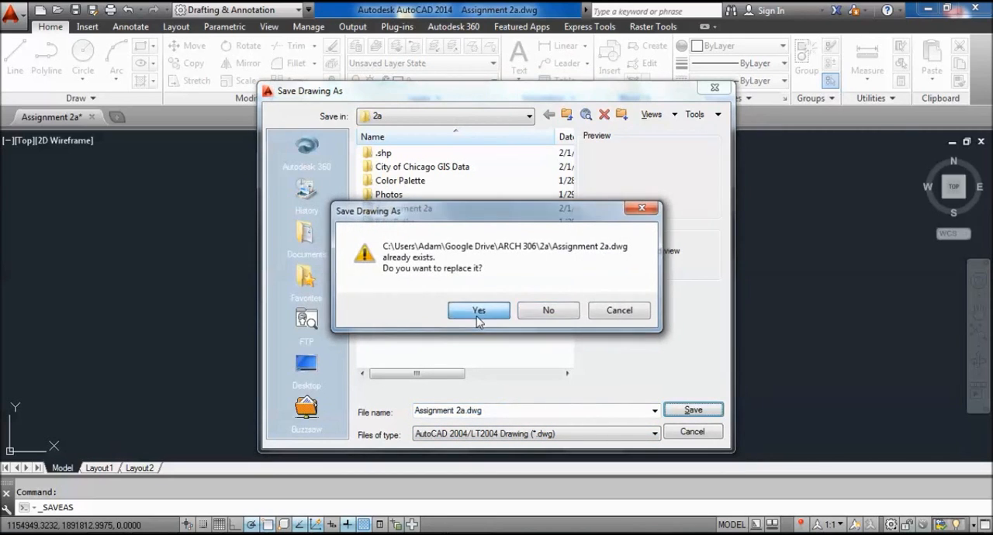
pyautogui.click(478, 311)
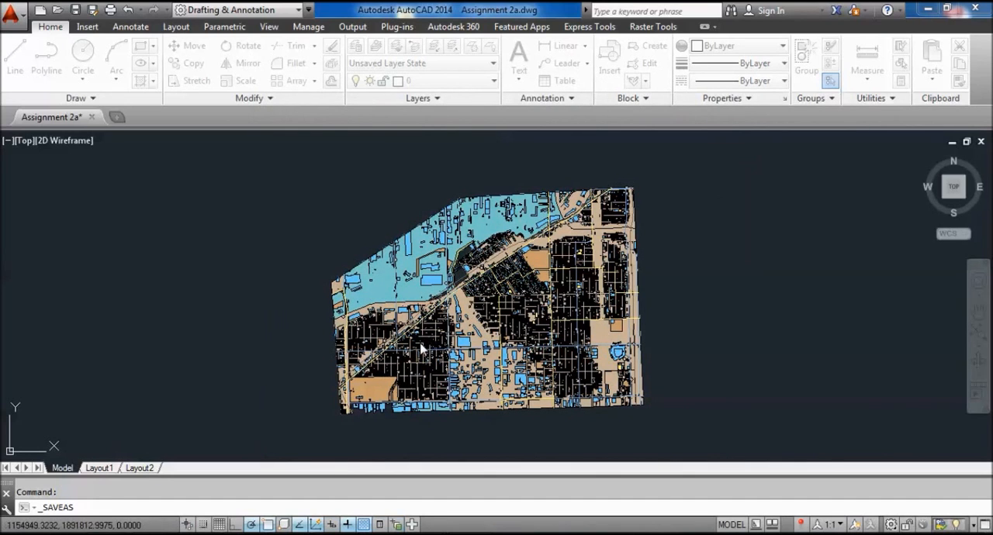
# Switch from AutoCAD to Adobe Illustrator.
pyautogui.click(926, 9)
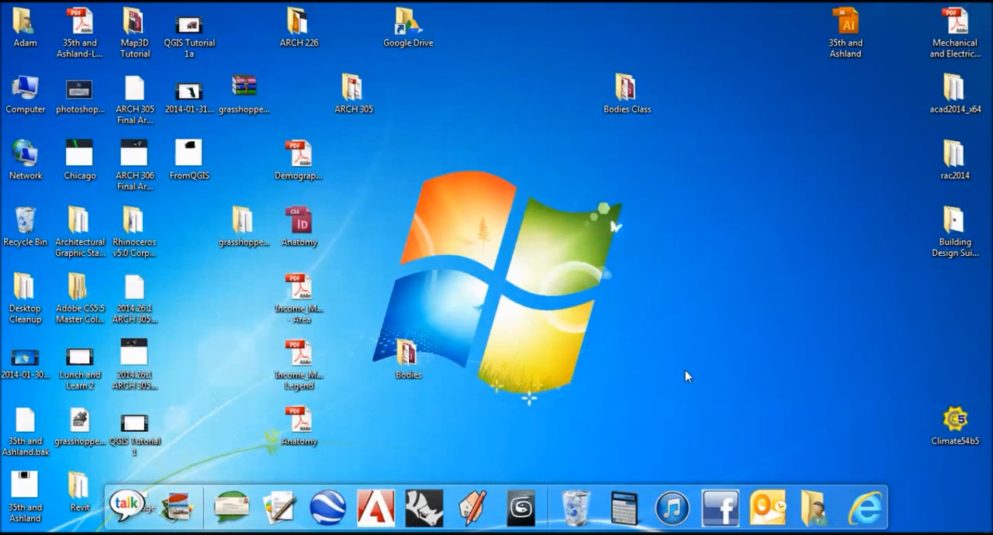
pyautogui.click(394, 533)
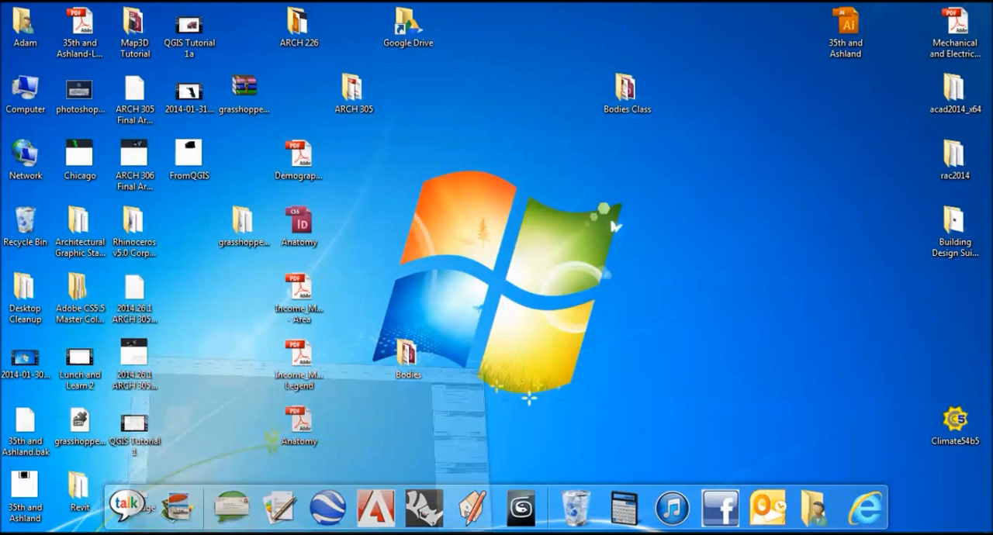
pyautogui.click(41, 16)
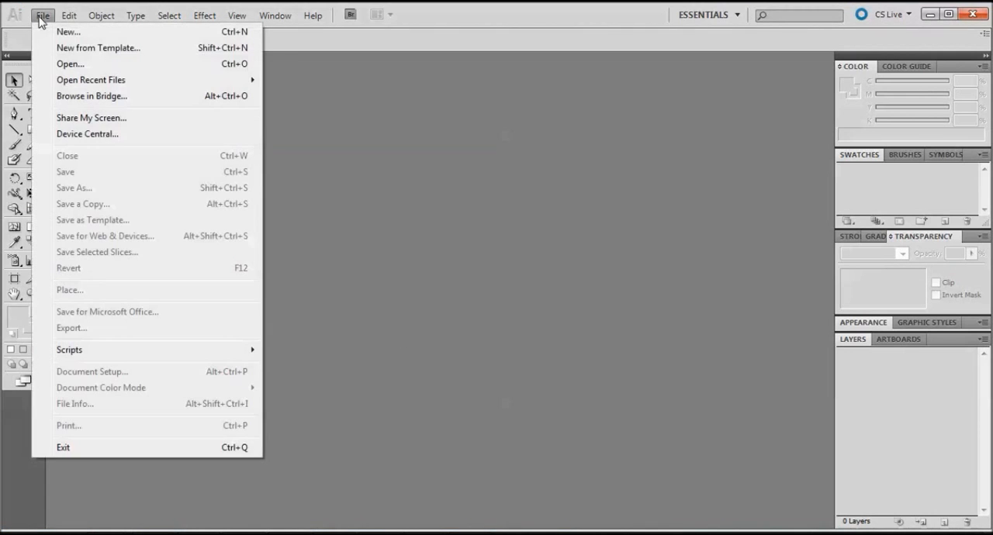
pyautogui.click(81, 64)
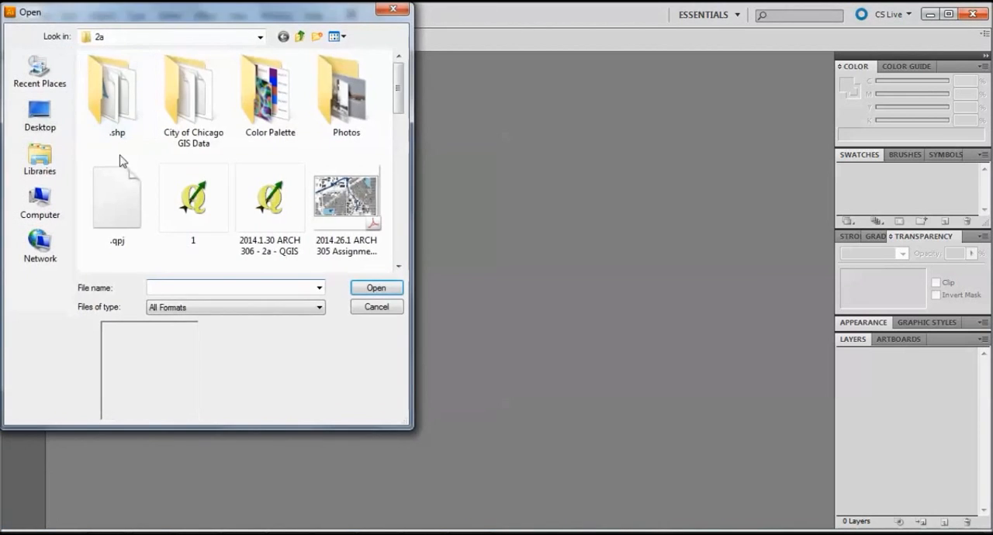
pyautogui.moveTo(398, 93); pyautogui.dragTo(410, 118)
pyautogui.click(377, 307)
# Create a new landscape document with one artboard 36 inches wide and 24 inches high.
pyautogui.click(40, 17)
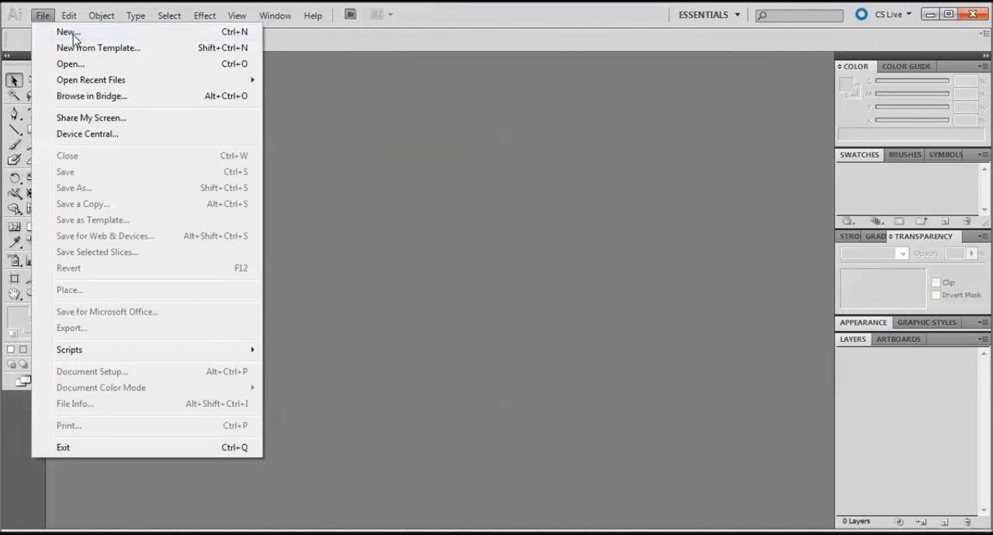
pyautogui.click(72, 36)
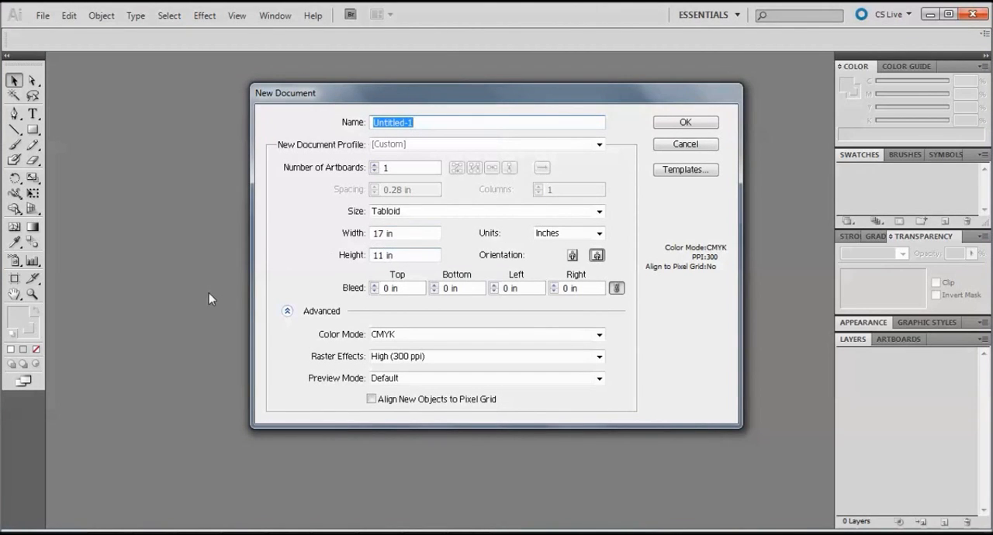
pyautogui.click(393, 232)
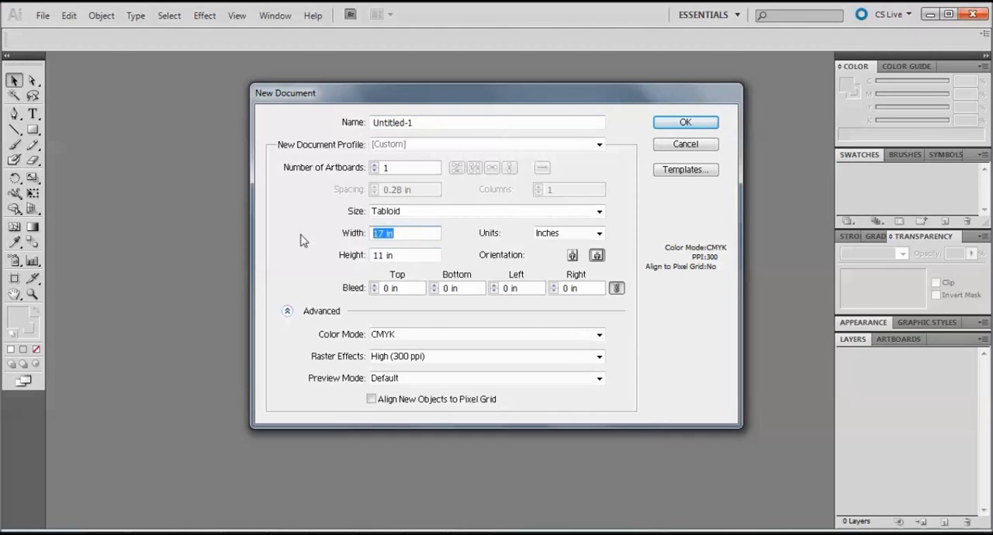
pyautogui.write('36')
pyautogui.click(409, 256)
pyautogui.write('24')
pyautogui.press('Return')
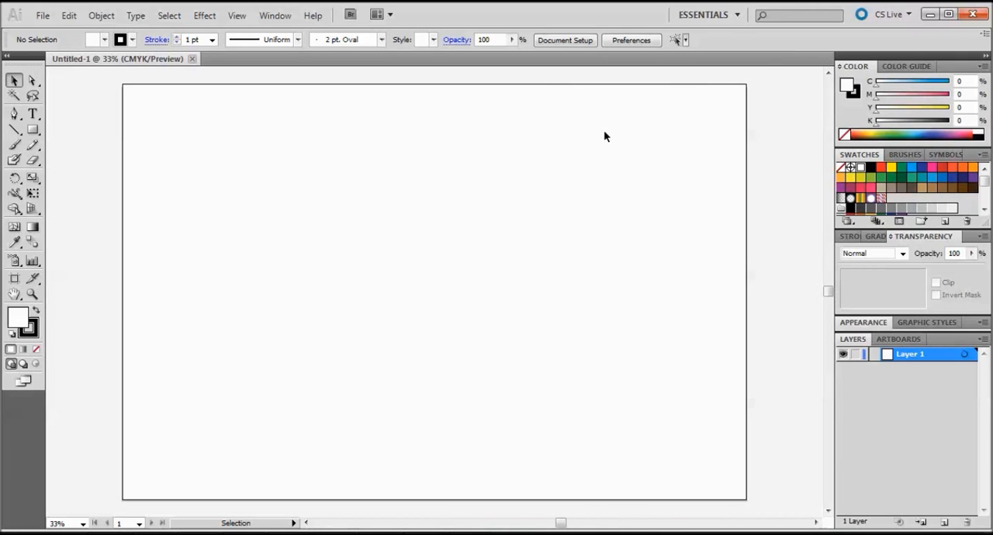
# Open Assignment 2a from the 2a folder, limiting the file list to AutoCAD Drawing (*.DWG) files.
pyautogui.click(43, 17)
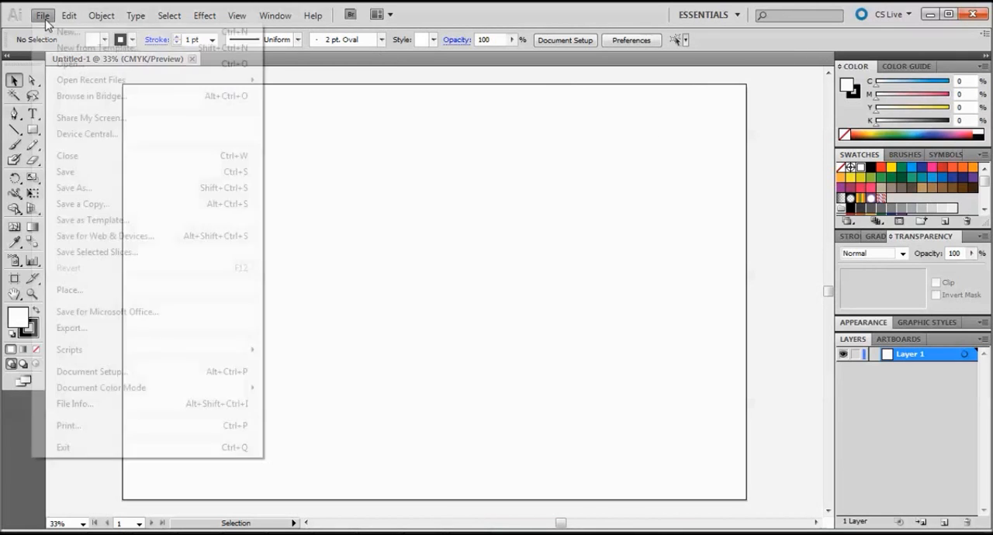
pyautogui.click(115, 65)
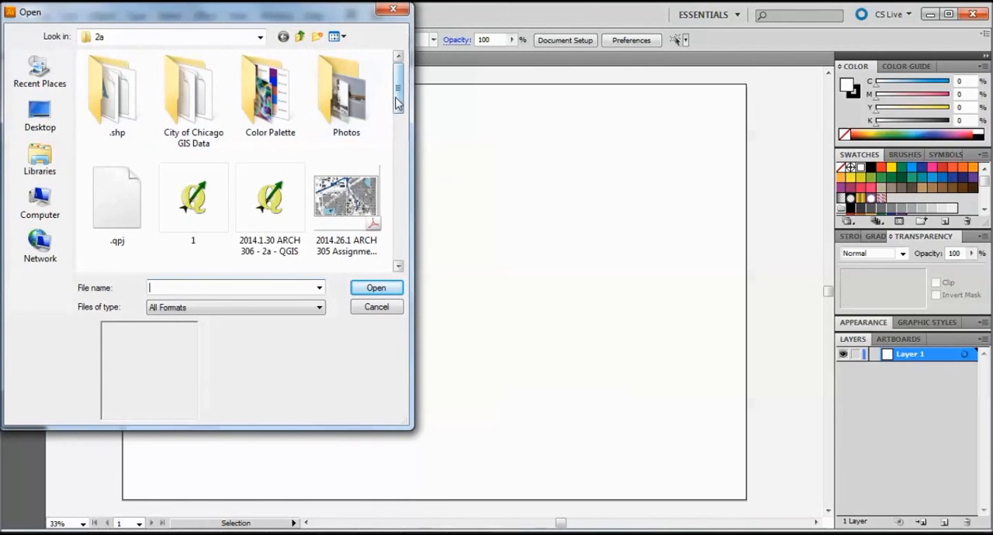
pyautogui.click(216, 308)
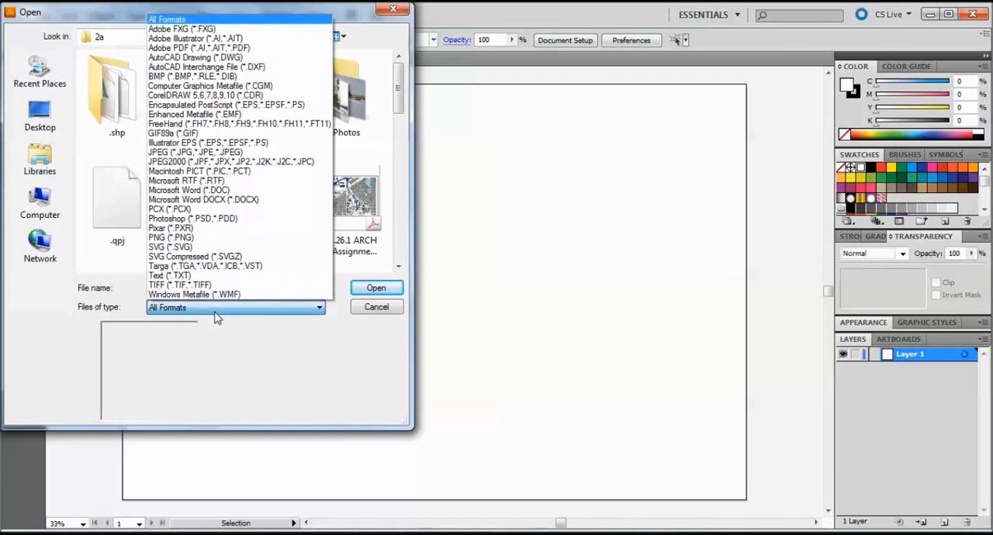
pyautogui.click(271, 60)
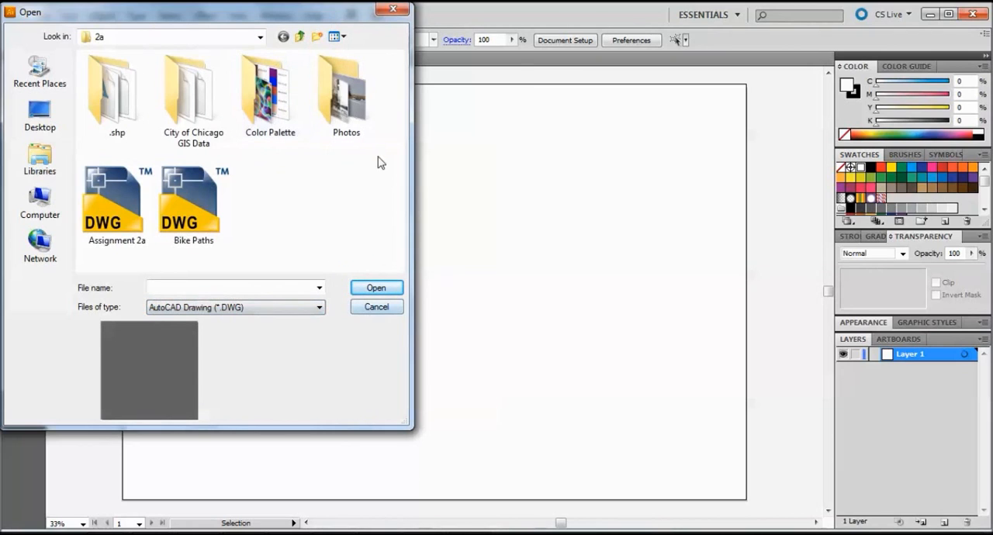
pyautogui.click(138, 224)
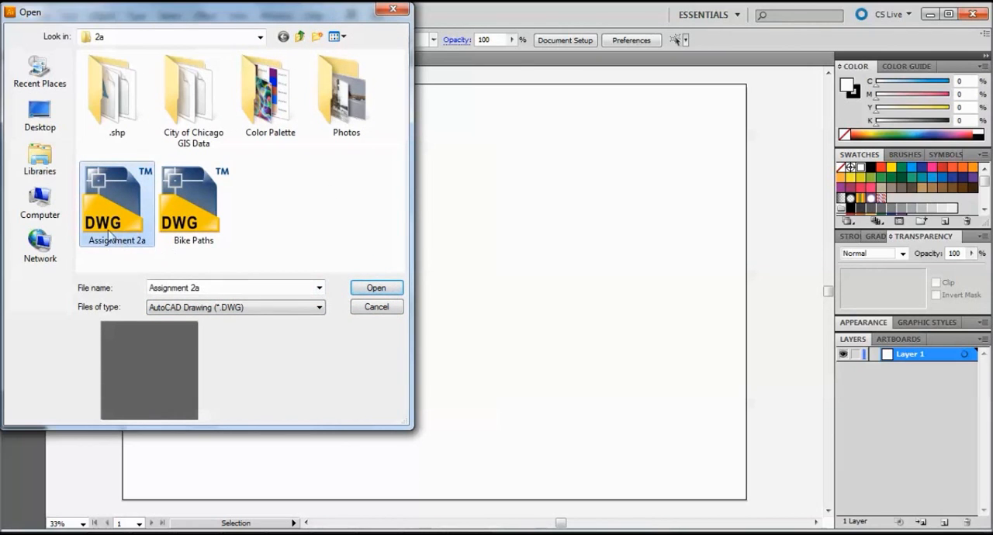
pyautogui.click(376, 289)
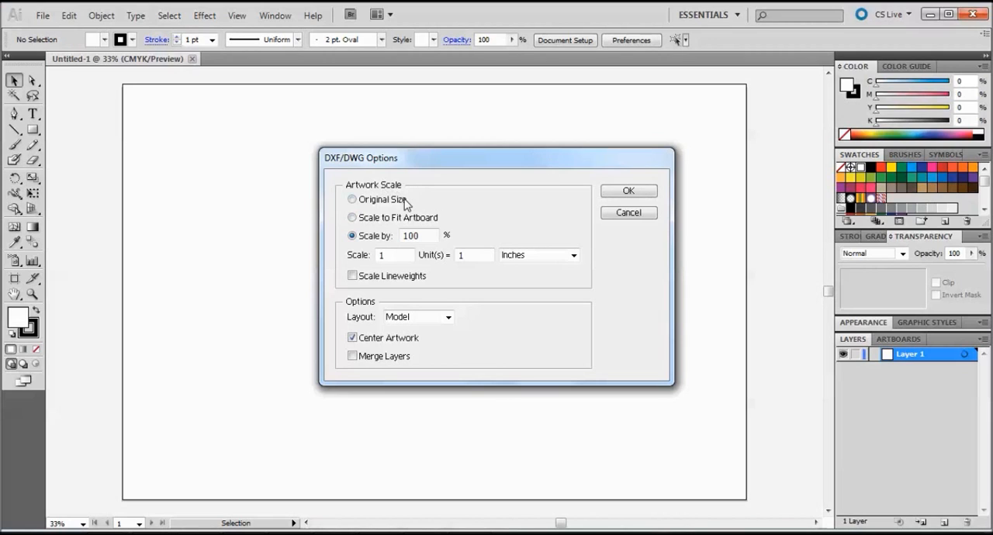
# Set the DWG artwork to Scale to Fit Artboard and check the available layouts, keeping Model.
pyautogui.click(387, 219)
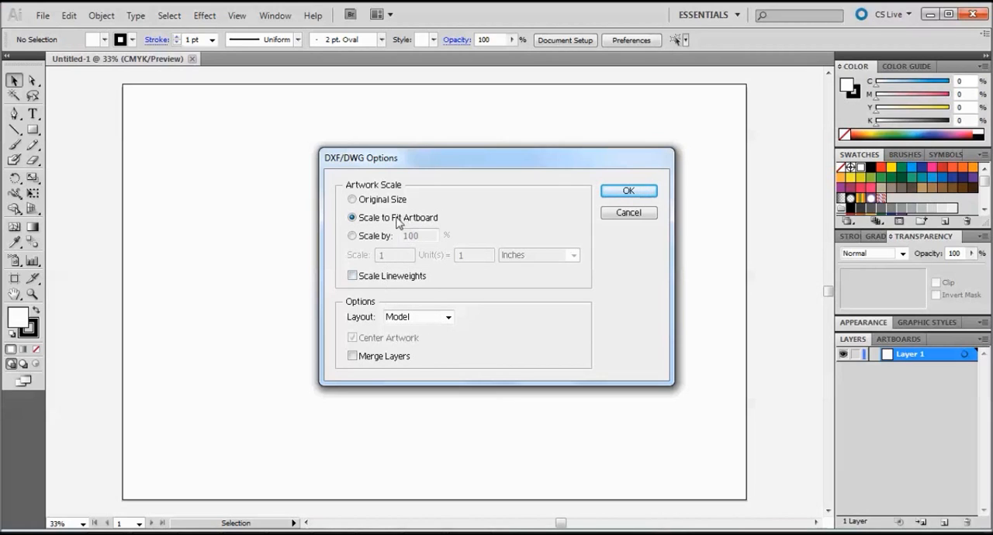
pyautogui.click(449, 317)
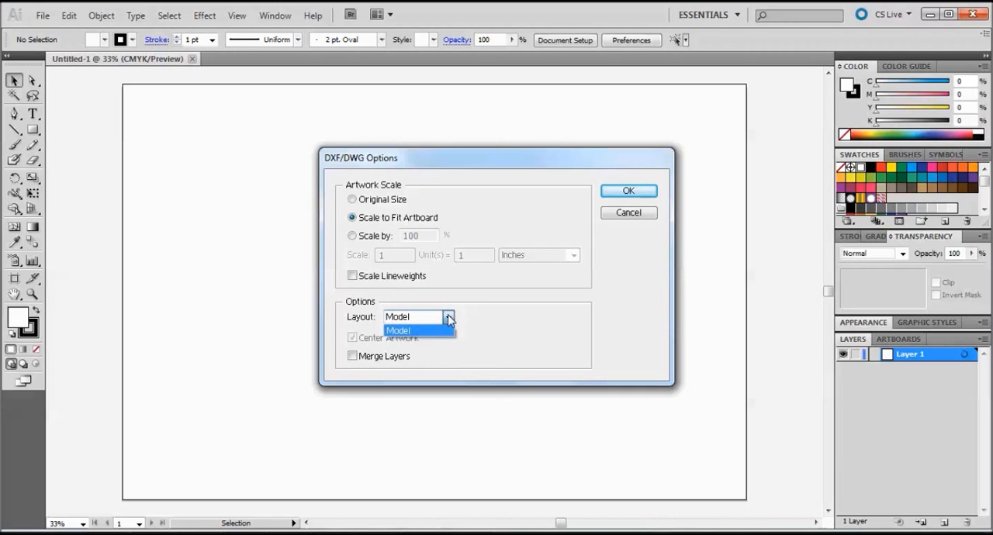
pyautogui.click(448, 318)
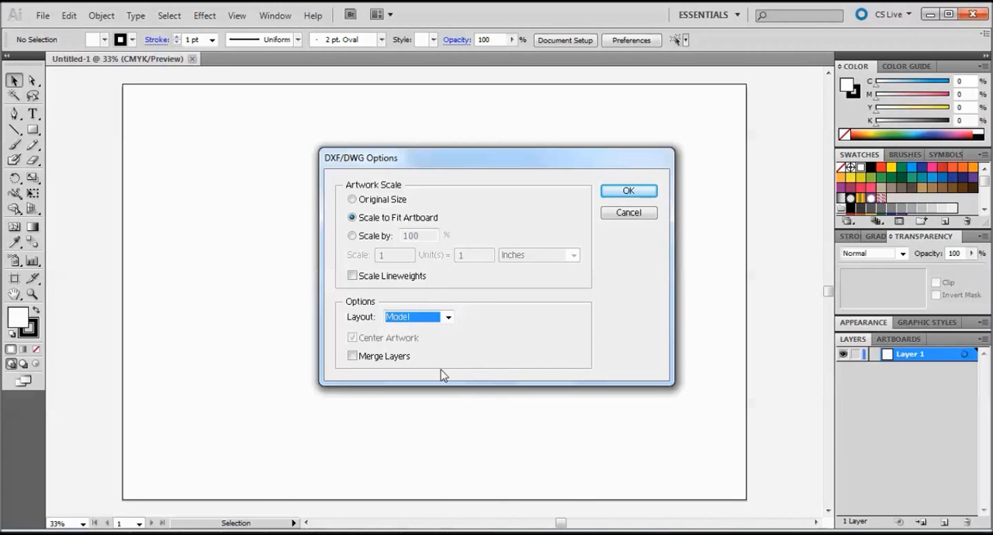
# View the drawing's Layout1 sheet in AutoCAD, and return to Illustrator's DWG import options to check the layout choices again.
pyautogui.click(476, 534)
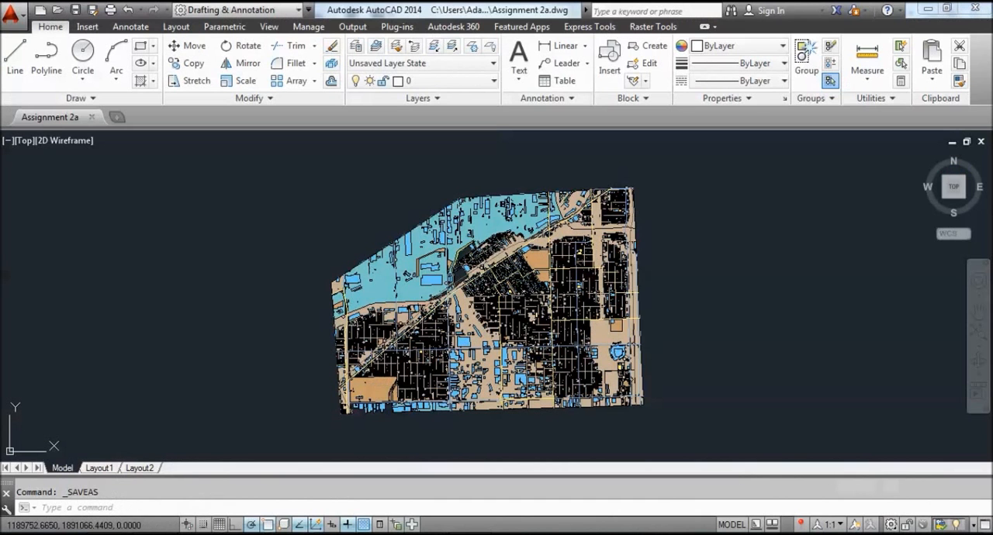
pyautogui.click(98, 469)
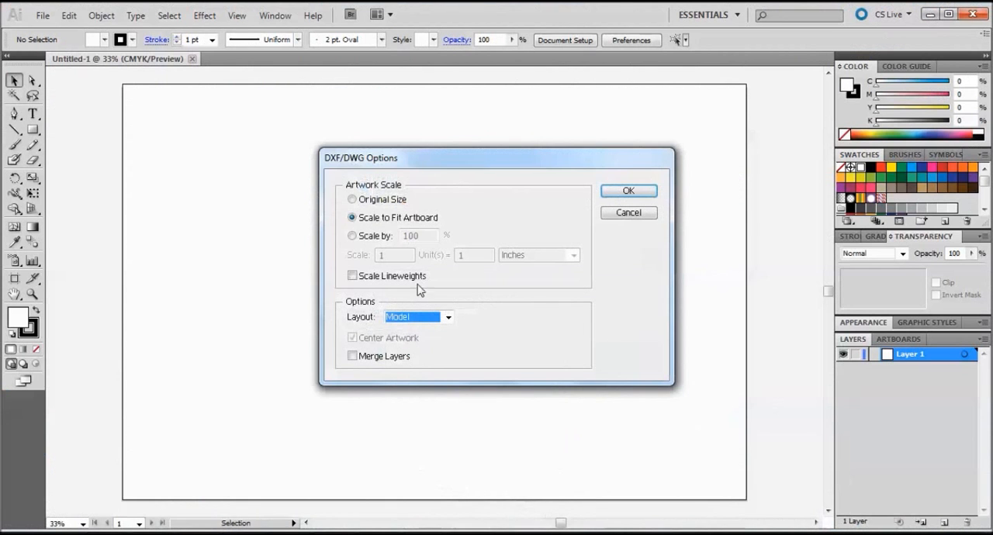
pyautogui.click(448, 318)
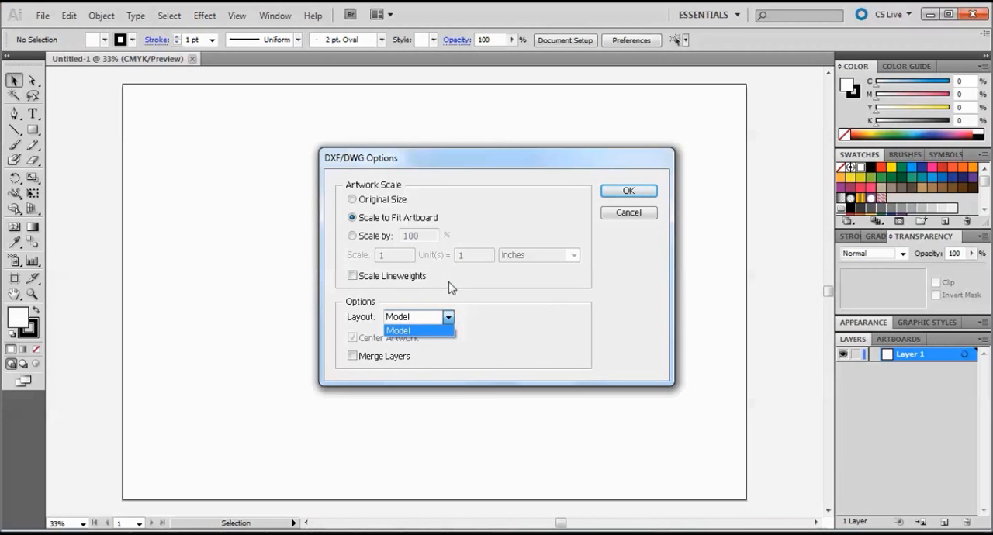
pyautogui.click(479, 327)
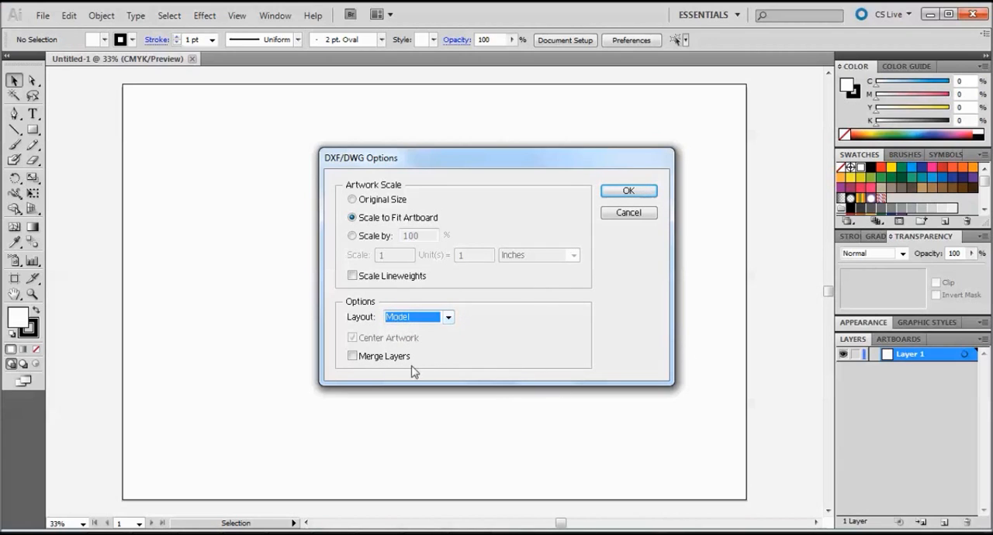
# Import the drawing with Merge Layers left off so its GIS layers stay separate.
pyautogui.click(363, 356)
pyautogui.click(363, 356)
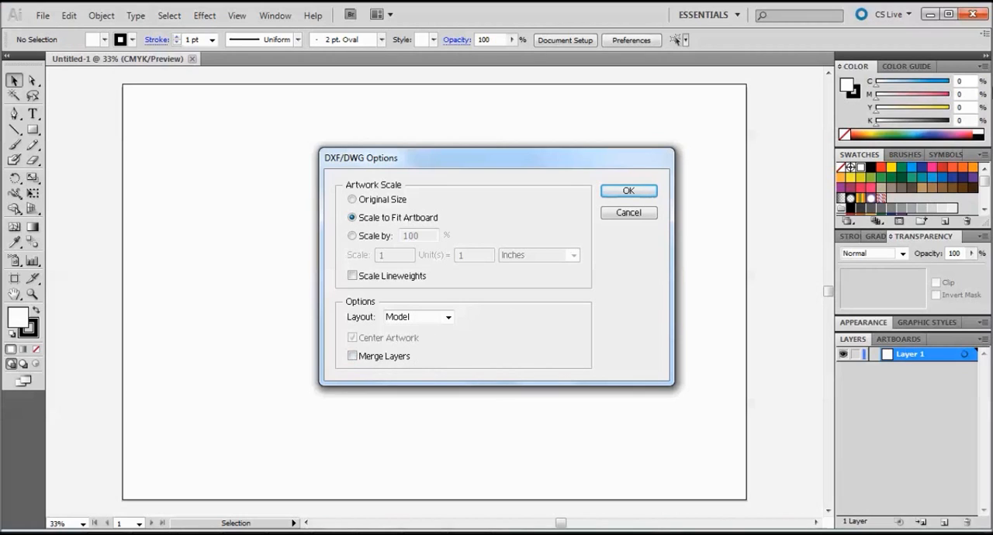
pyautogui.click(641, 196)
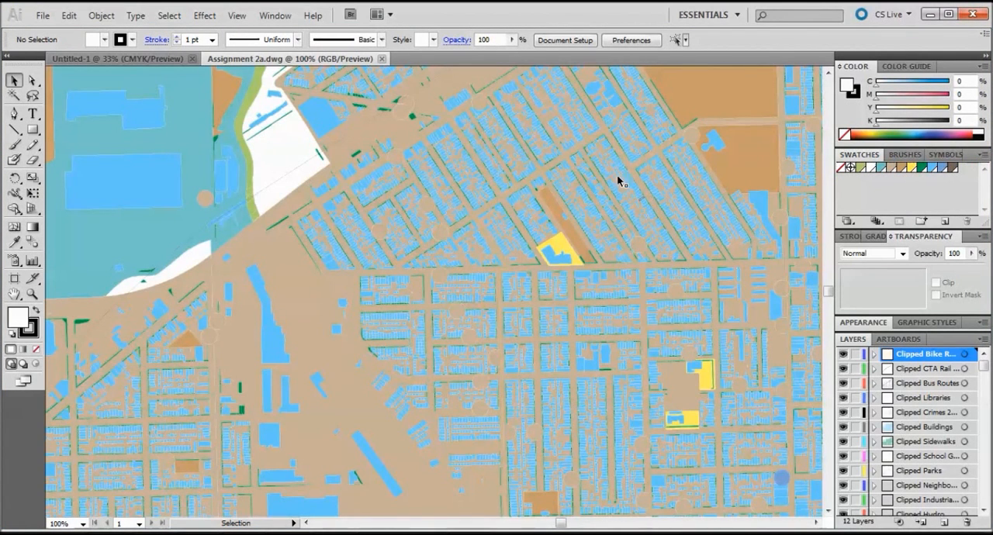
# Look over the imported Assignment 2a map as a whole and examine its street blocks up close.
pyautogui.scroll(-1, 616, 219)
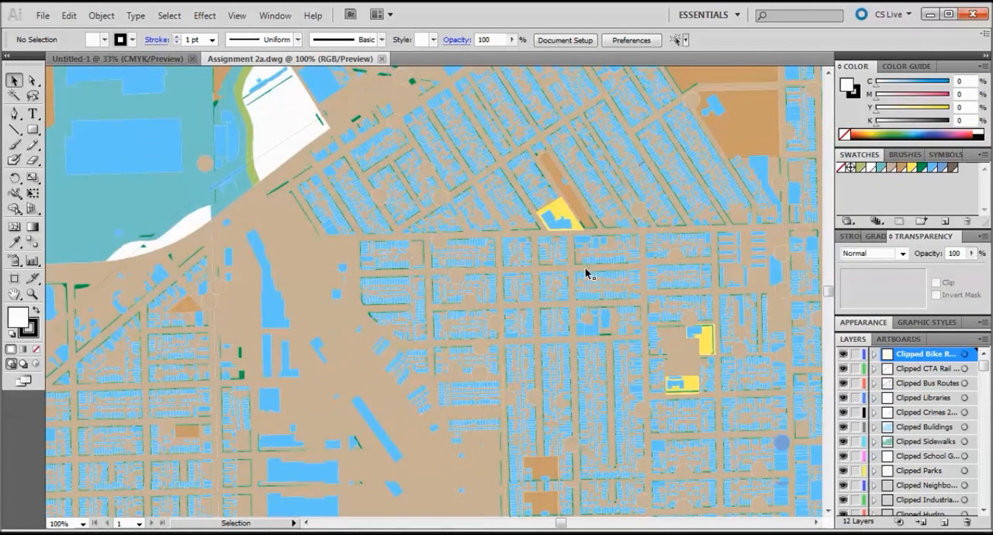
pyautogui.keyDown('alt'); pyautogui.scroll(-2, 572, 279); pyautogui.keyUp('alt')
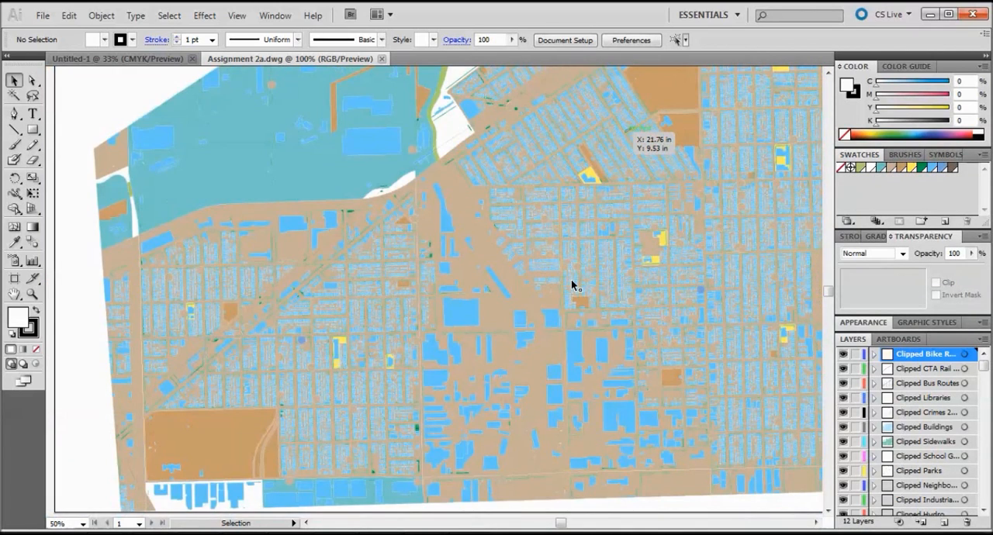
pyautogui.keyDown('alt'); pyautogui.scroll(-1, 571, 284); pyautogui.keyUp('alt')
pyautogui.keyDown('alt'); pyautogui.scroll(-1, 86, 307); pyautogui.keyUp('alt')
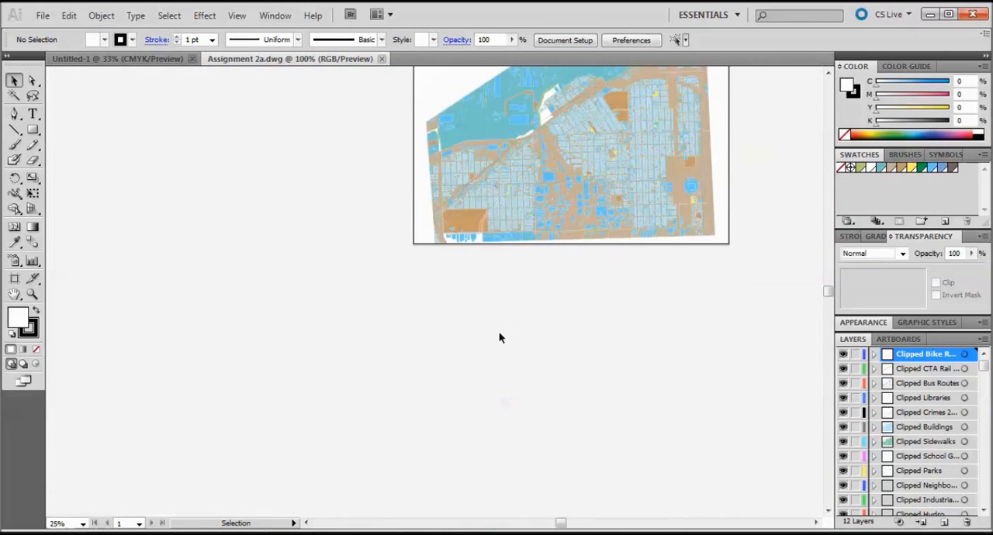
pyautogui.keyDown('alt'); pyautogui.scroll(-1, 499, 337); pyautogui.keyUp('alt')
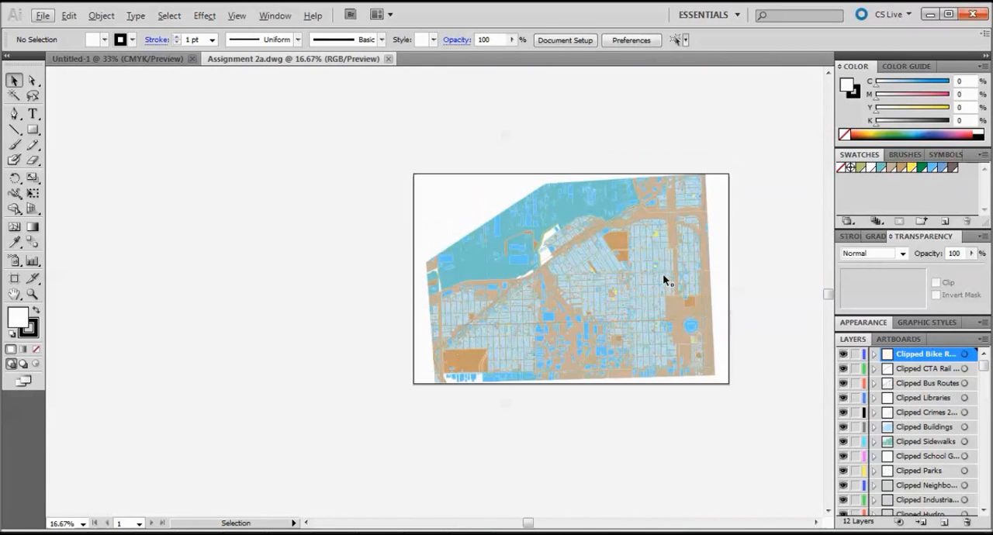
pyautogui.keyDown('alt'); pyautogui.scroll(4, 637, 299); pyautogui.keyUp('alt')
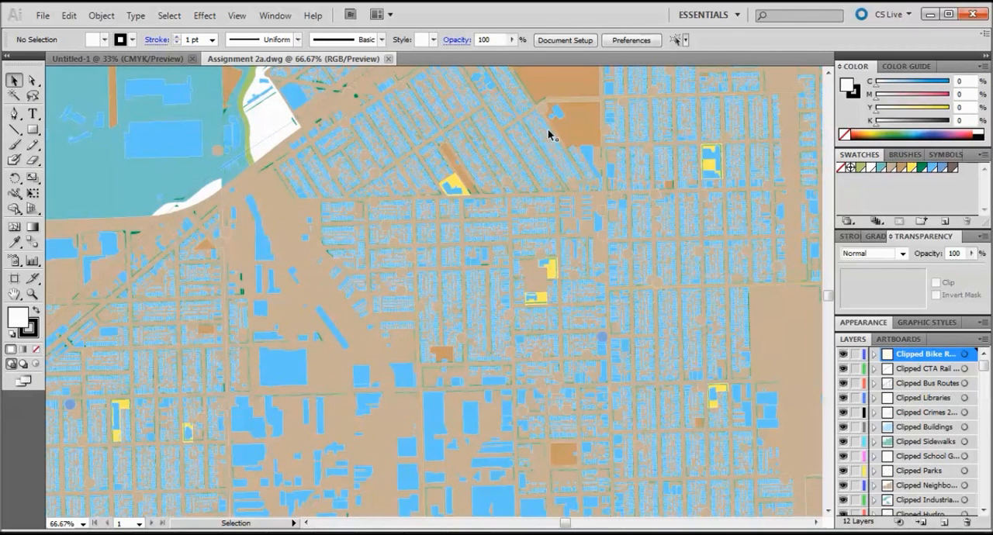
# Hide the map layers from Clipped Parks up through Clipped CTA Rail, including the sidewalks, buildings, crimes, libraries and bus routes.
pyautogui.moveTo(983, 366); pyautogui.dragTo(984, 443)
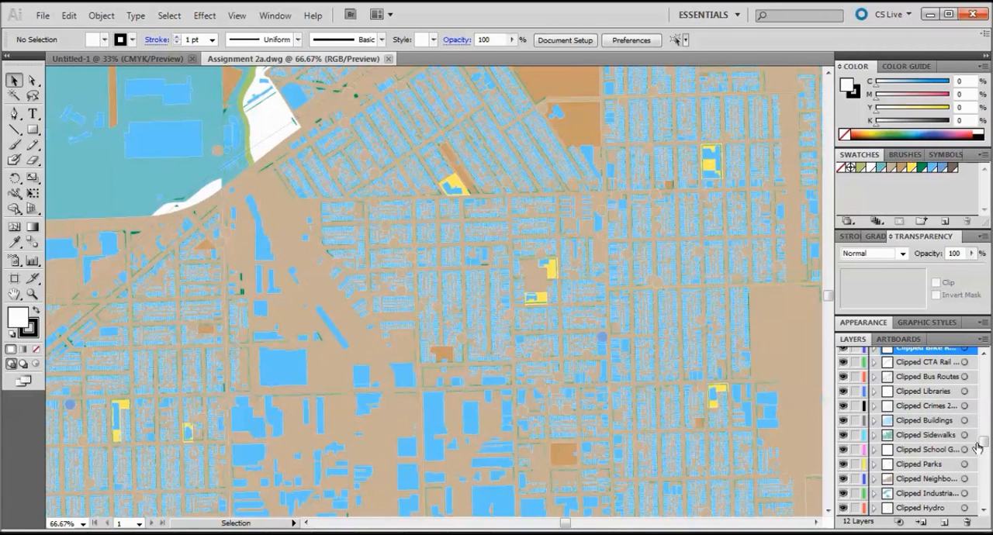
pyautogui.moveTo(984, 451); pyautogui.dragTo(987, 464)
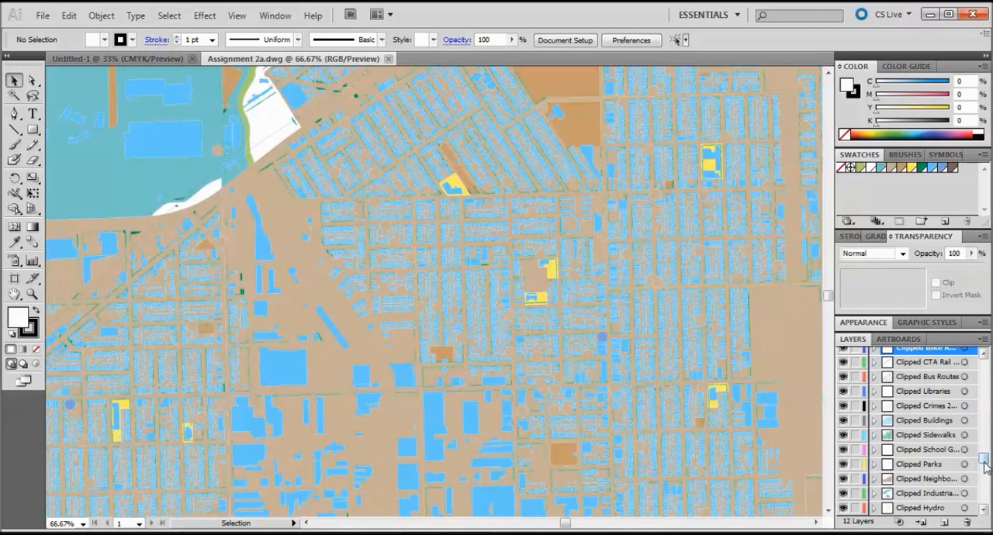
pyautogui.click(843, 435)
pyautogui.scroll(-1, 843, 447)
pyautogui.click(843, 456)
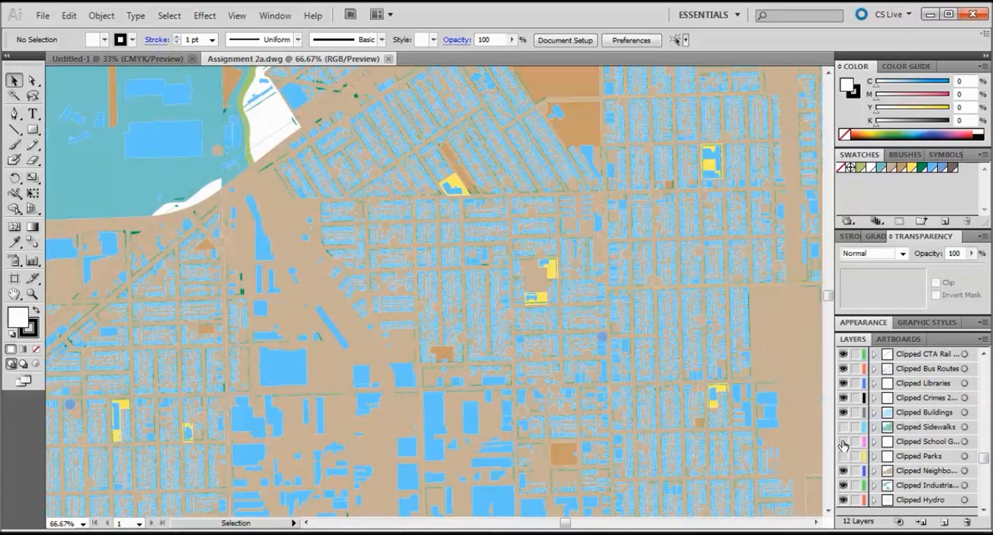
pyautogui.click(843, 427)
pyautogui.click(844, 441)
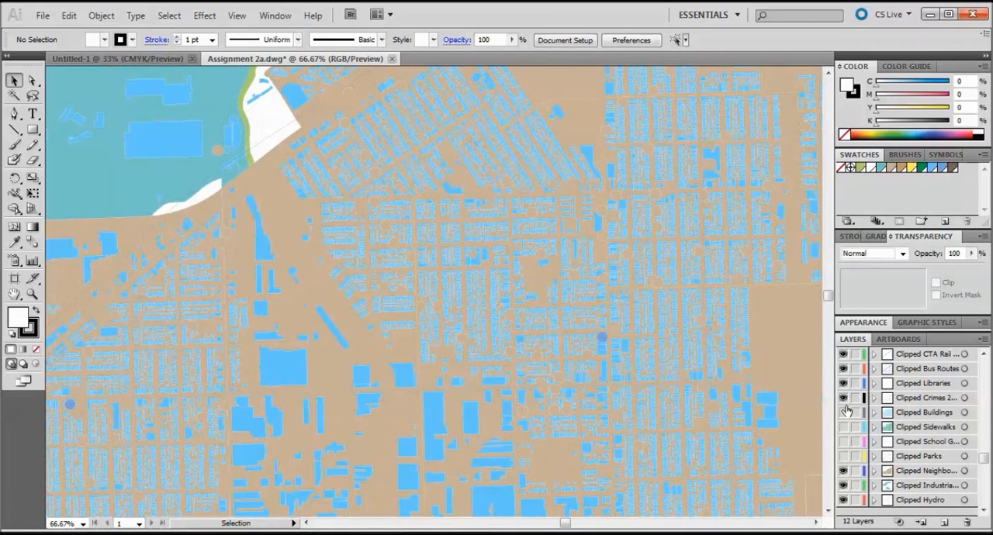
pyautogui.click(843, 412)
pyautogui.click(843, 398)
pyautogui.click(843, 383)
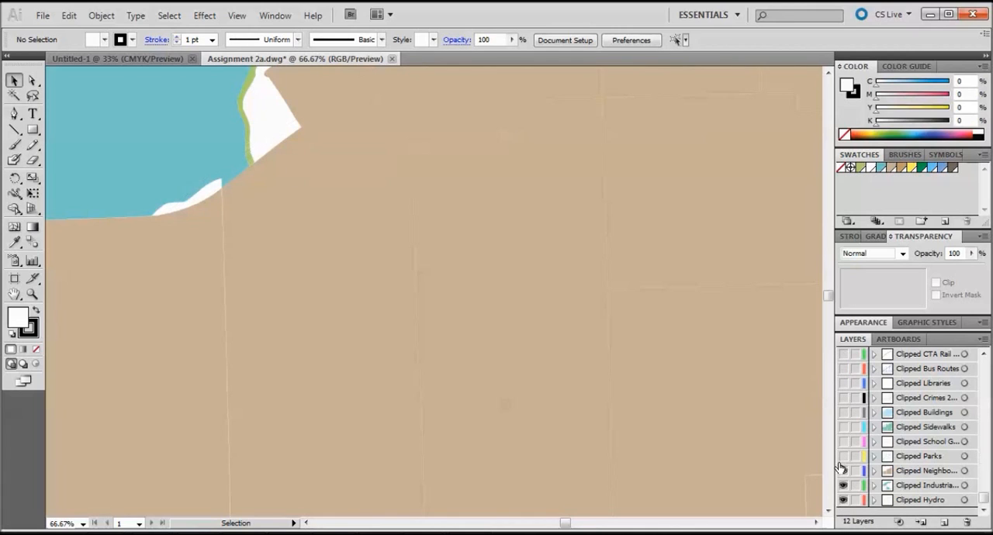
# Show the map layers from Clipped CTA Rail down through Clipped Parks again, including bus routes, libraries, crimes, buildings and sidewalks.
pyautogui.click(844, 355)
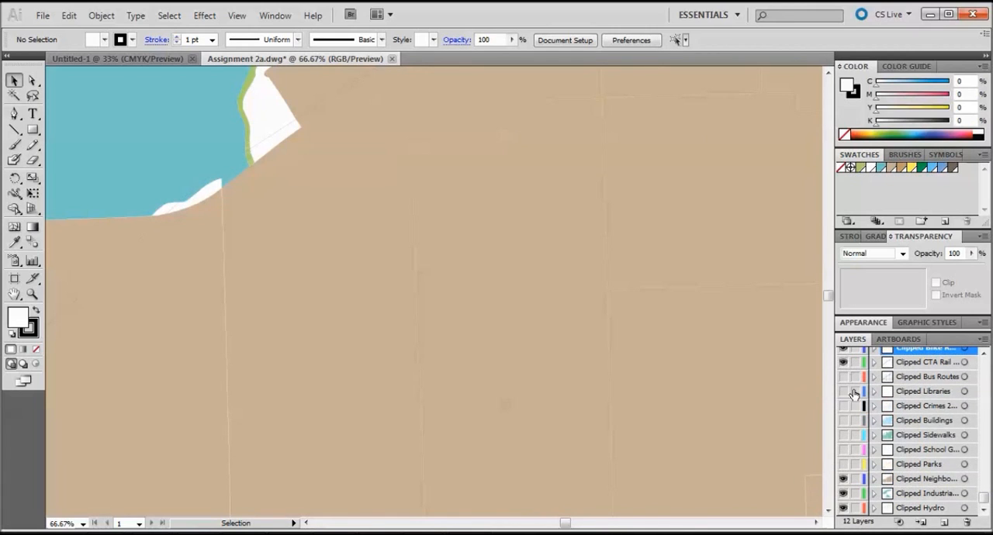
pyautogui.click(843, 376)
pyautogui.click(843, 391)
pyautogui.click(843, 406)
pyautogui.click(843, 420)
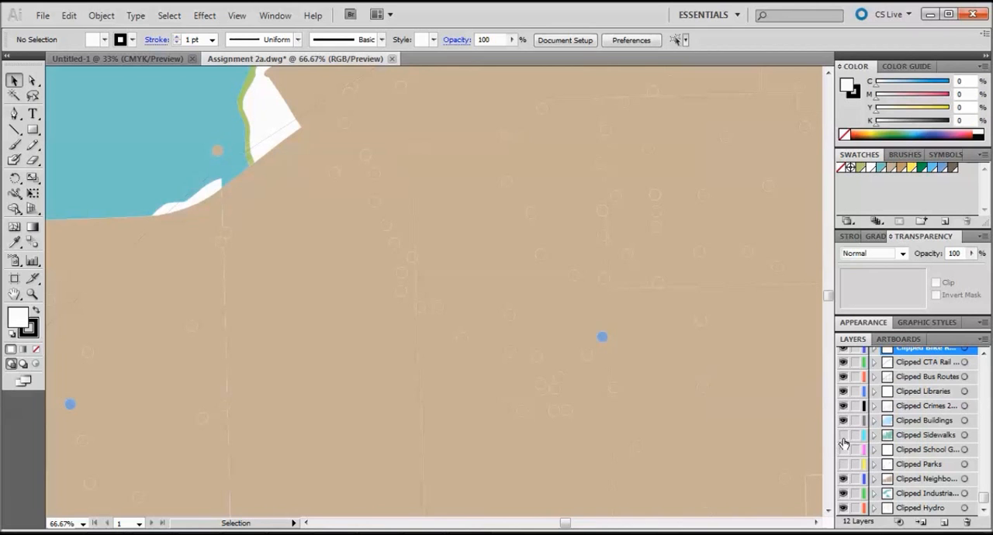
pyautogui.click(843, 435)
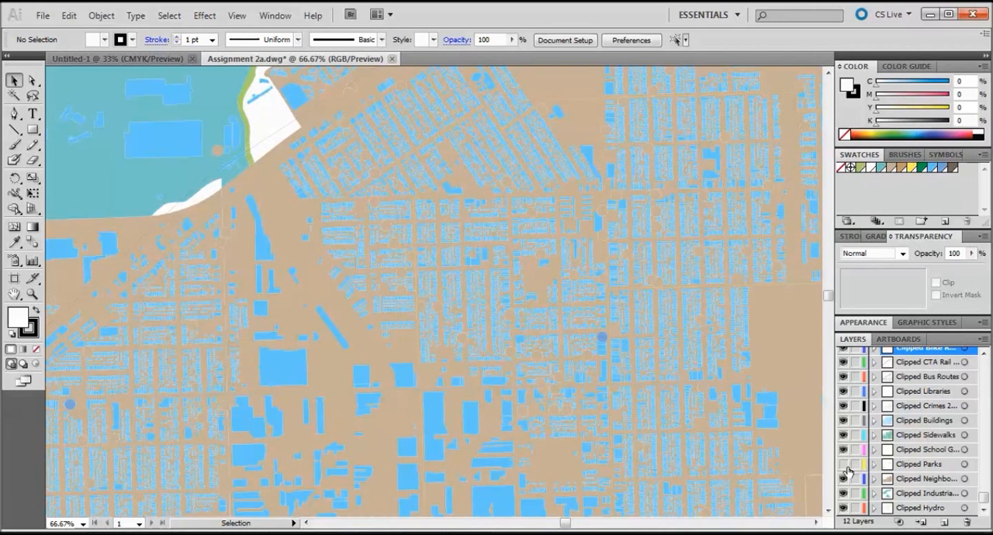
pyautogui.click(843, 463)
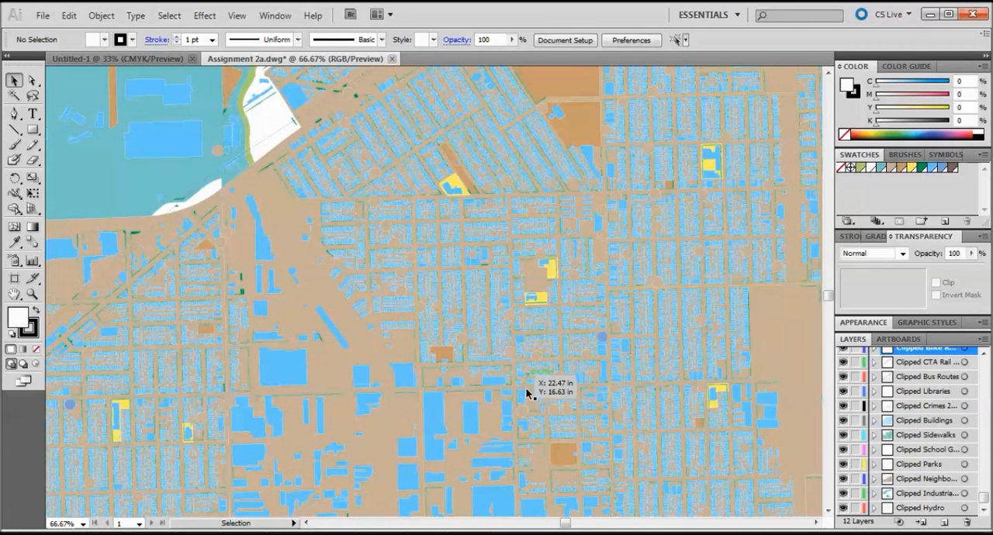
# Select all of the map's layers together, from Clipped Hydro up to Clipped Bike Routes.
pyautogui.scroll(-1, 535, 397)
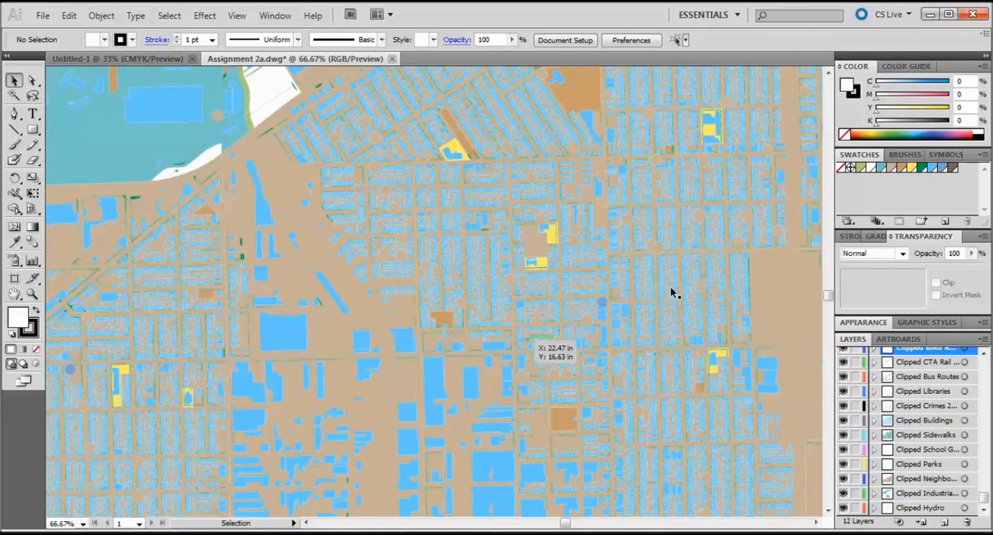
pyautogui.scroll(4, 643, 286)
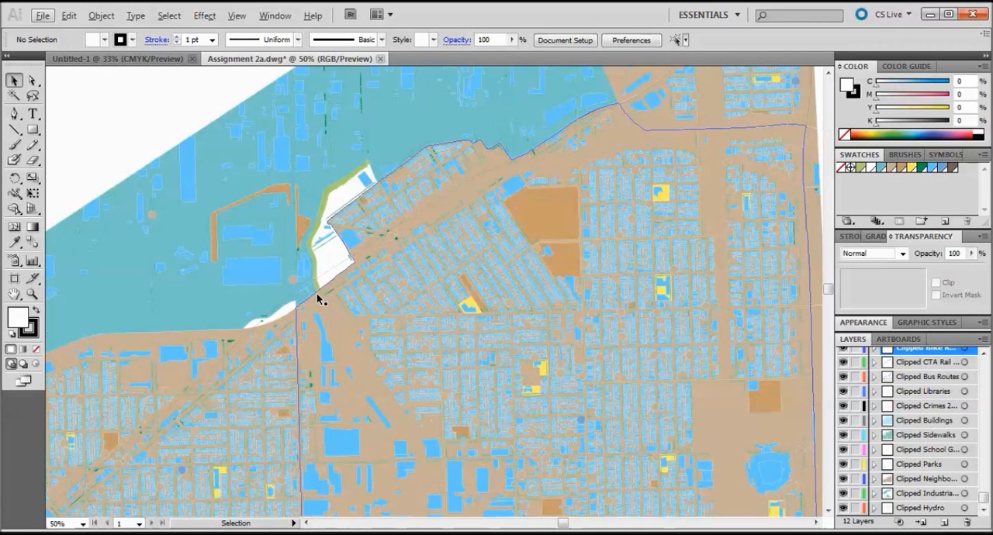
pyautogui.scroll(-3, 322, 295)
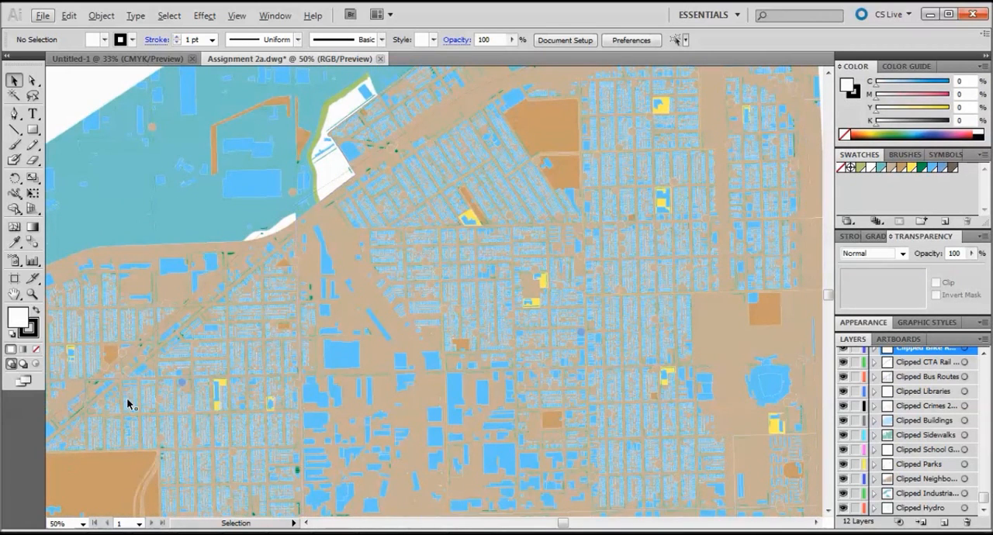
pyautogui.scroll(2, 620, 360)
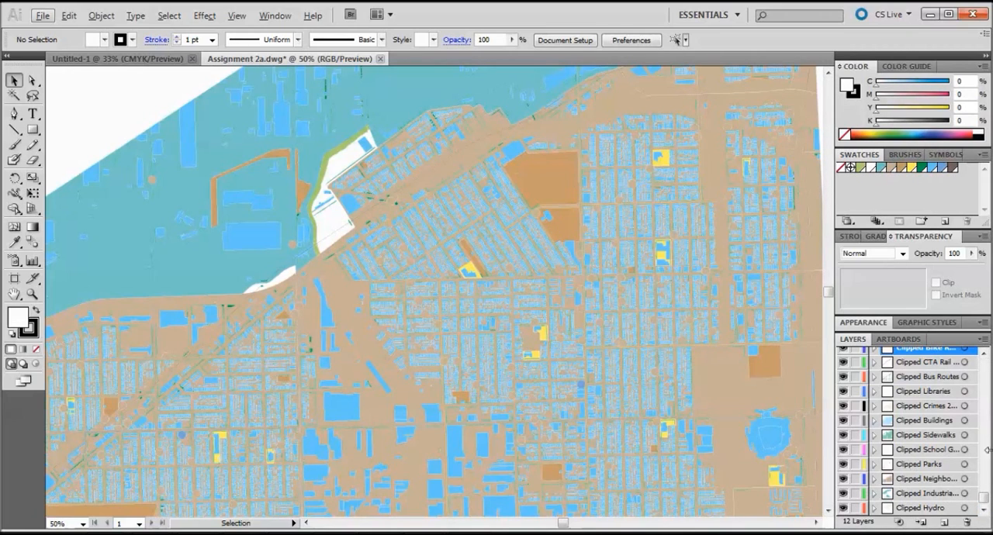
pyautogui.moveTo(987, 505); pyautogui.dragTo(988, 490)
pyautogui.click(938, 509)
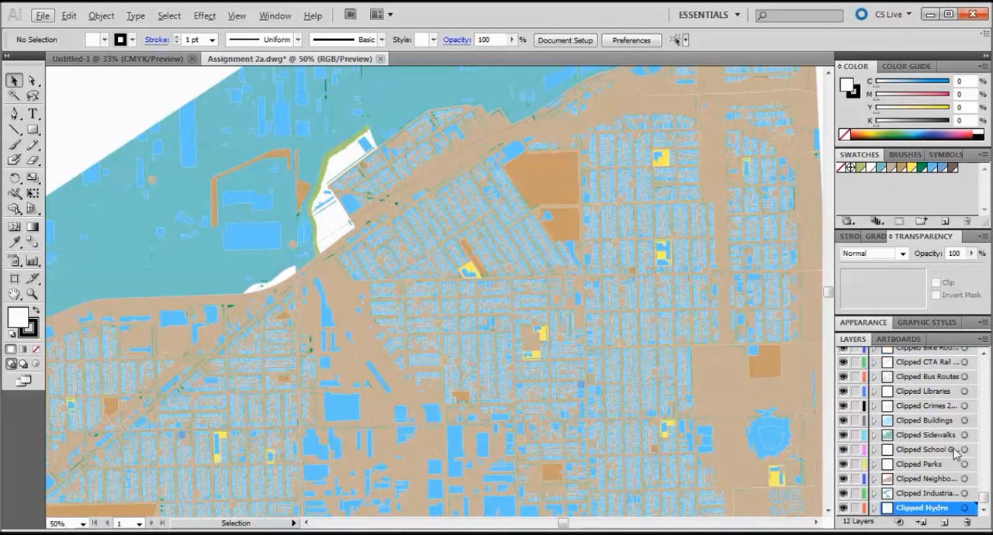
pyautogui.scroll(1, 939, 481)
pyautogui.keyDown('shift'); pyautogui.click(941, 355); pyautogui.keyUp('shift')
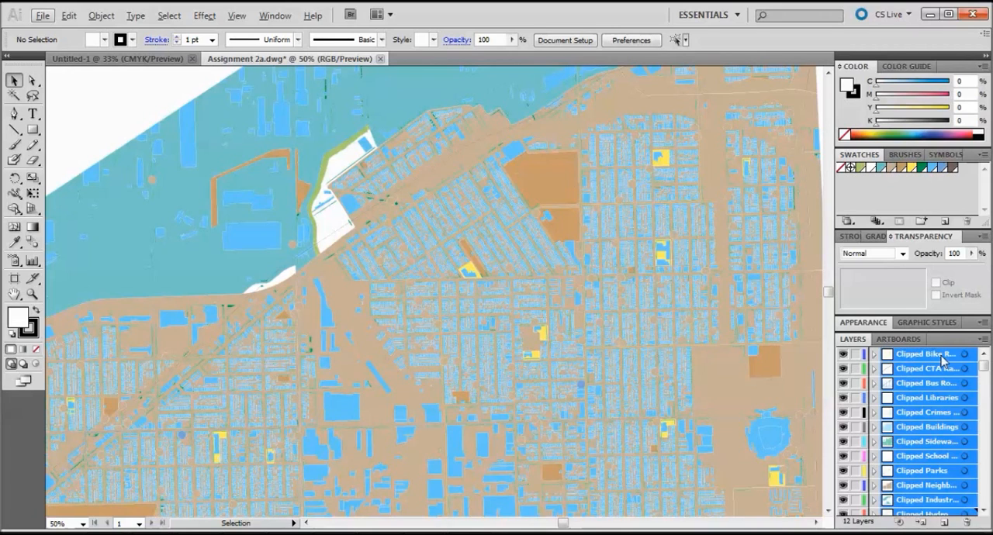
# Hide every map layer except Clipped Buildings so the building footprints stand alone.
pyautogui.click(843, 354)
pyautogui.click(843, 401)
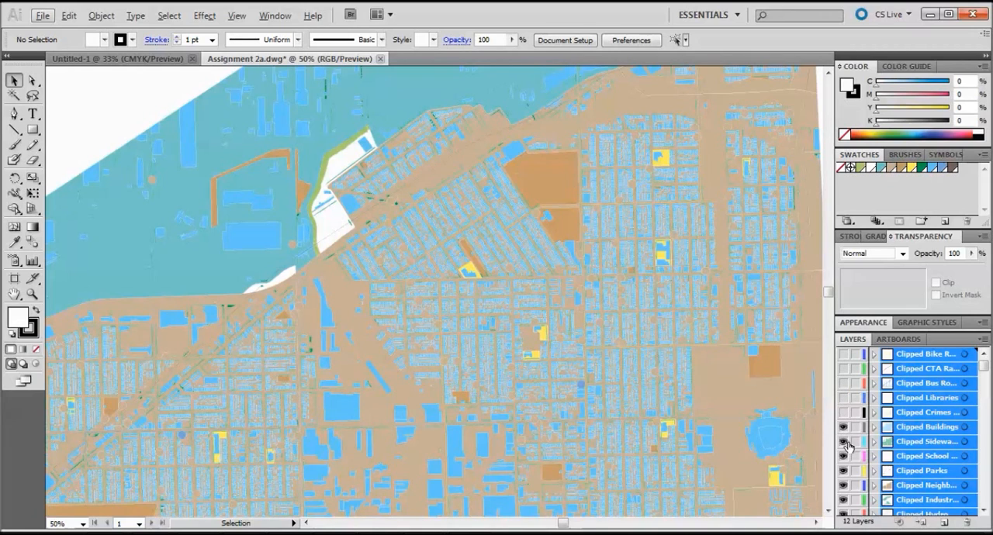
pyautogui.click(844, 441)
pyautogui.click(844, 456)
pyautogui.click(844, 428)
pyautogui.click(843, 471)
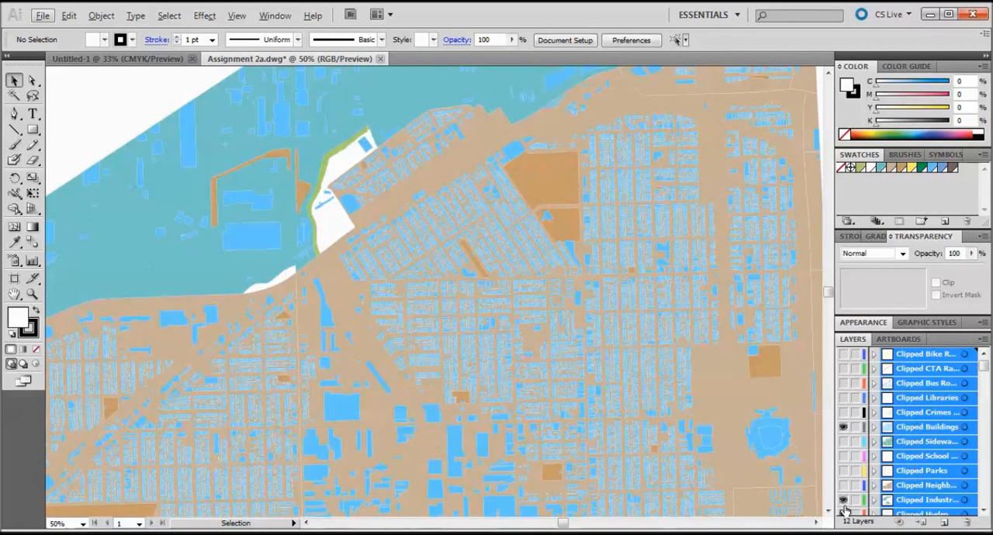
pyautogui.scroll(-1, 843, 490)
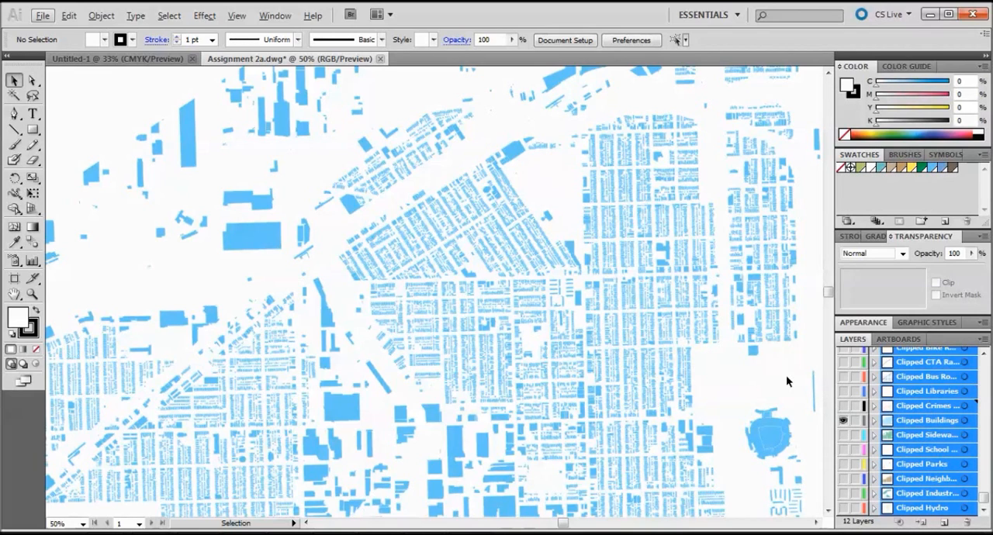
# Select the building blocks in the middle of the map and fill them orange (C 0, M 56.86, Y 95.69, K 0).
pyautogui.click(920, 437)
pyautogui.scroll(1, 469, 249)
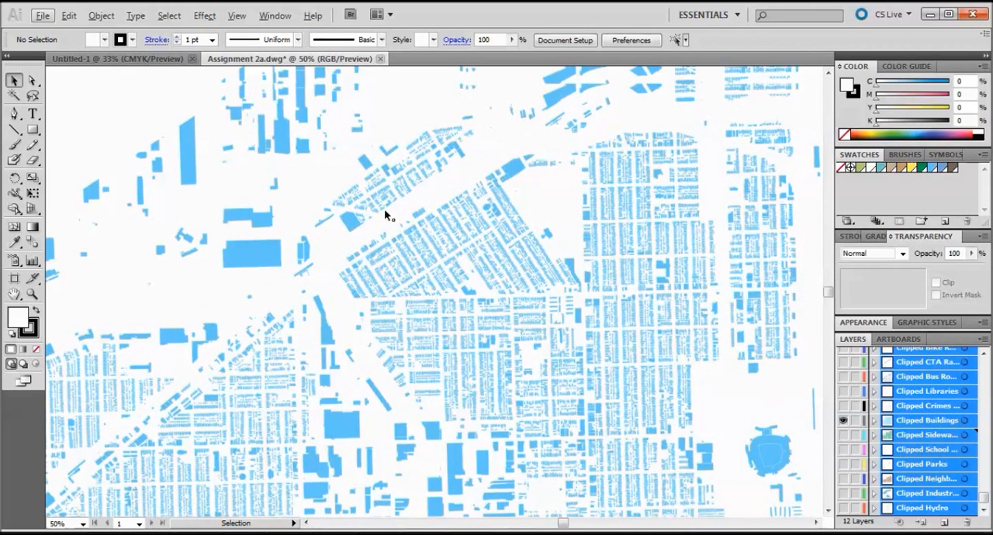
pyautogui.scroll(5, 155, 140)
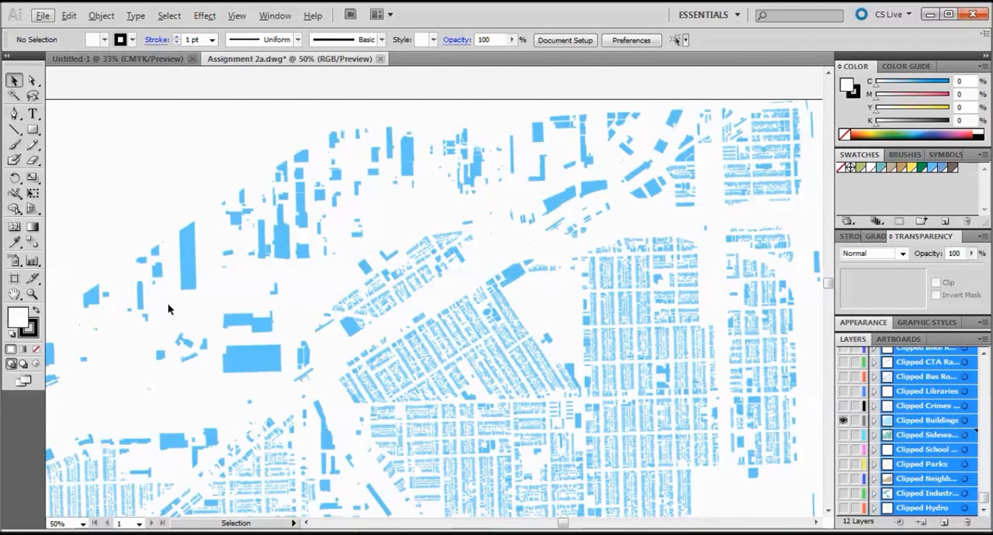
pyautogui.click(32, 81)
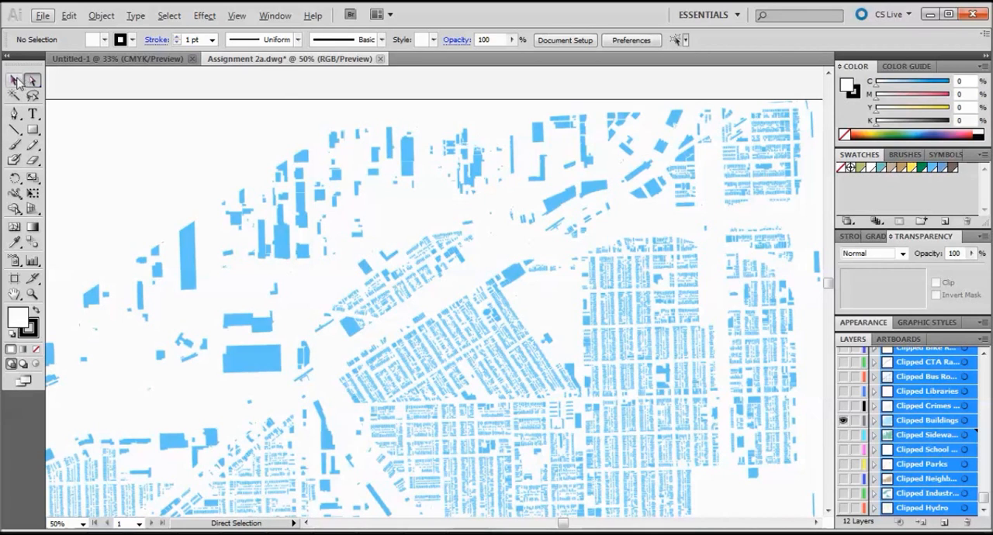
pyautogui.click(16, 81)
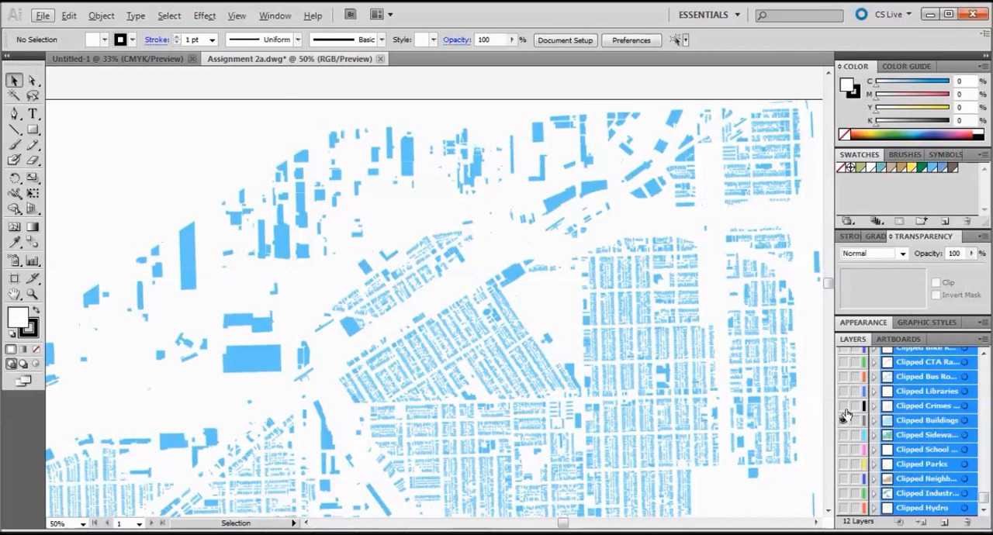
pyautogui.scroll(-3, 707, 335)
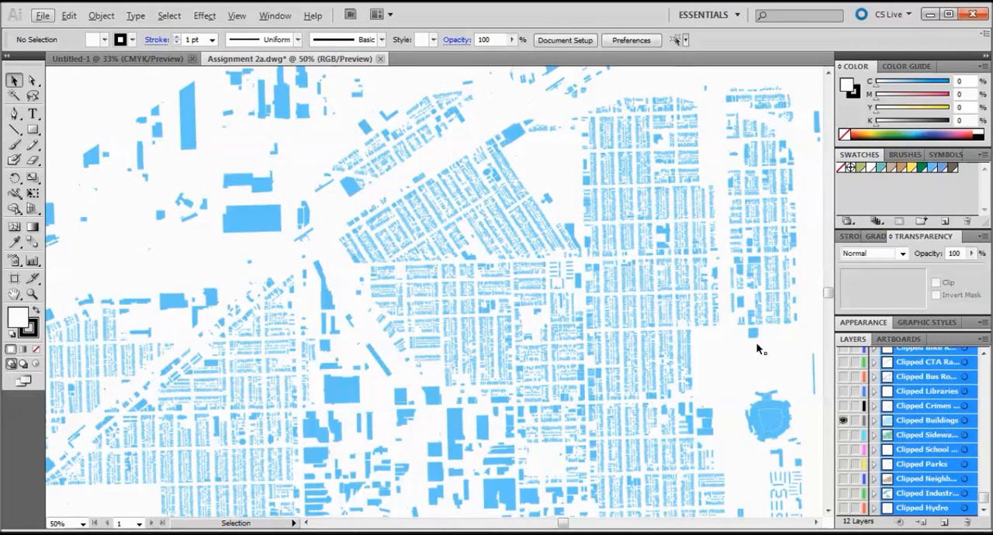
pyautogui.moveTo(737, 380); pyautogui.dragTo(371, 179)
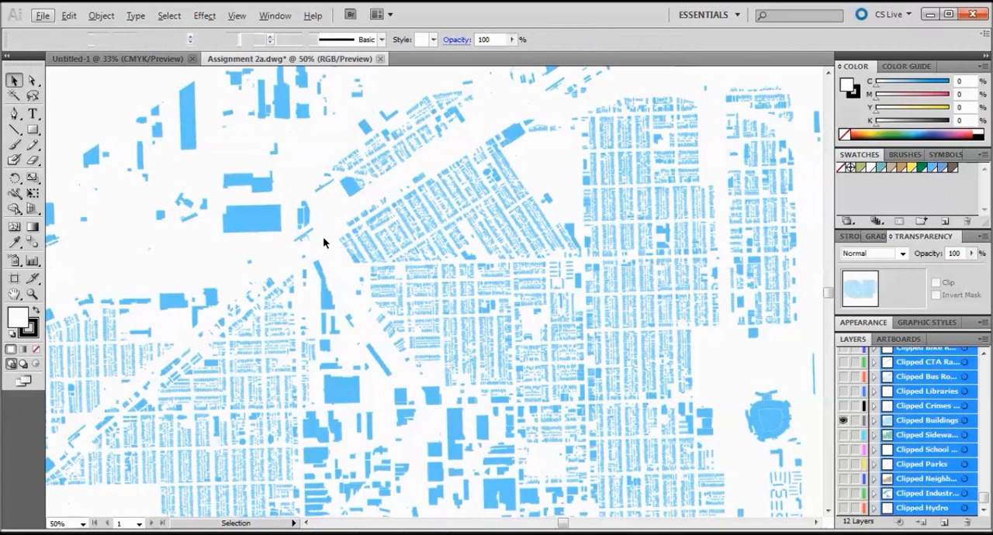
pyautogui.click(377, 244)
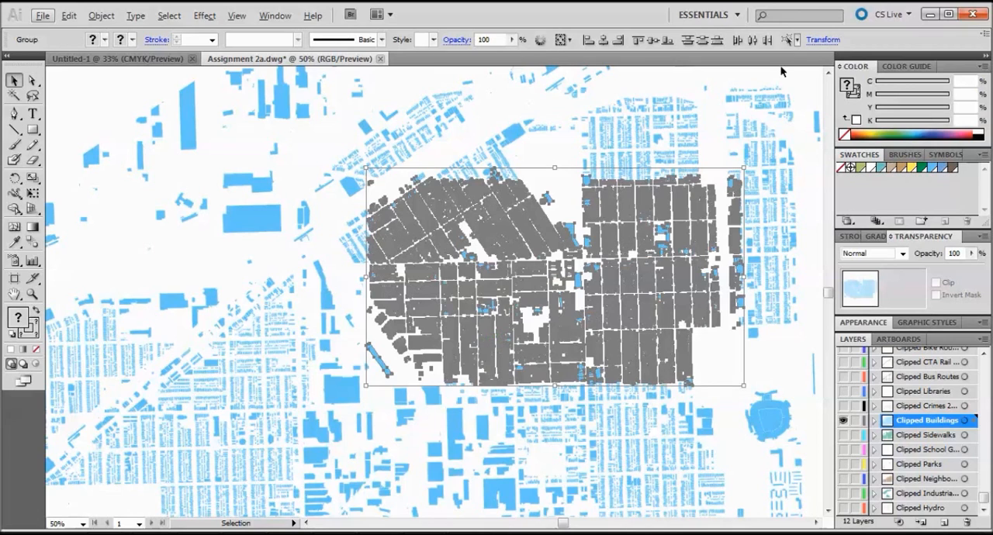
pyautogui.click(863, 131)
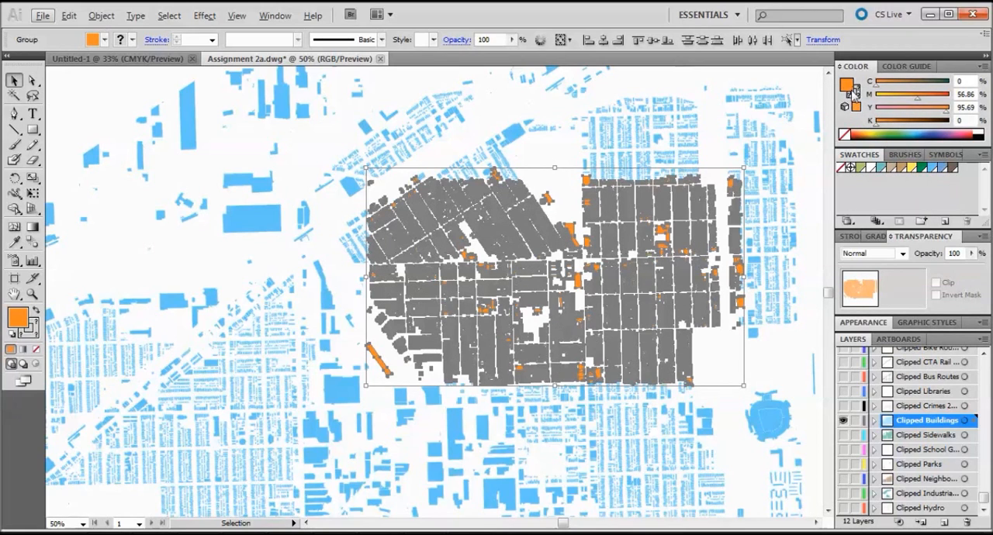
# Set the stroke of the selected central buildings to none and deselect them.
pyautogui.click(854, 92)
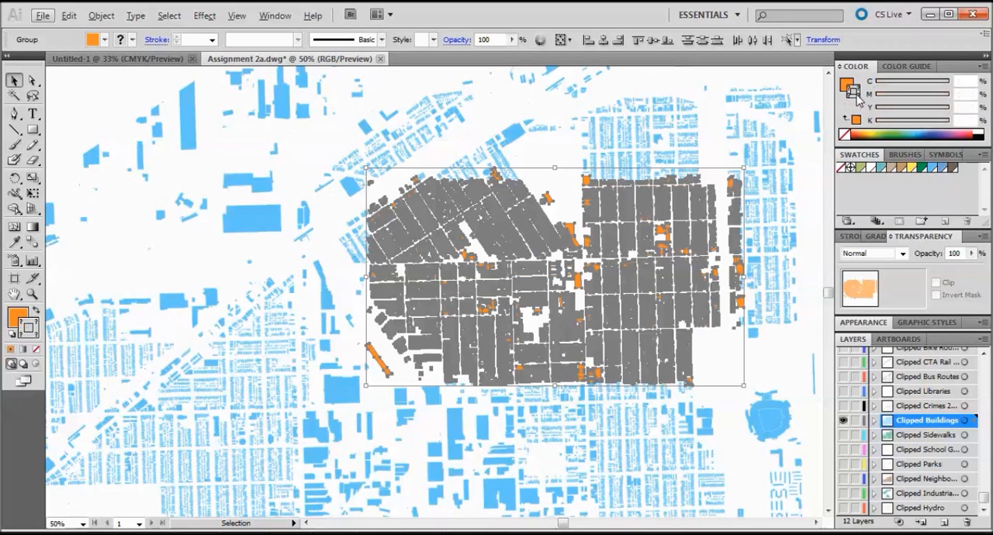
pyautogui.click(846, 135)
pyautogui.click(675, 83)
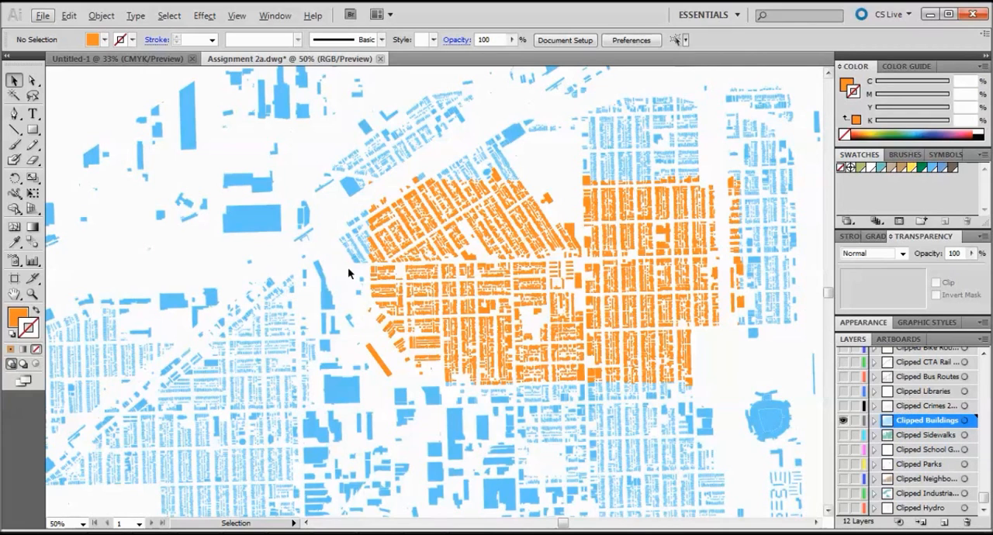
# Examine the orange central building blocks against the surrounding blue buildings across the map.
pyautogui.scroll(1, 352, 268)
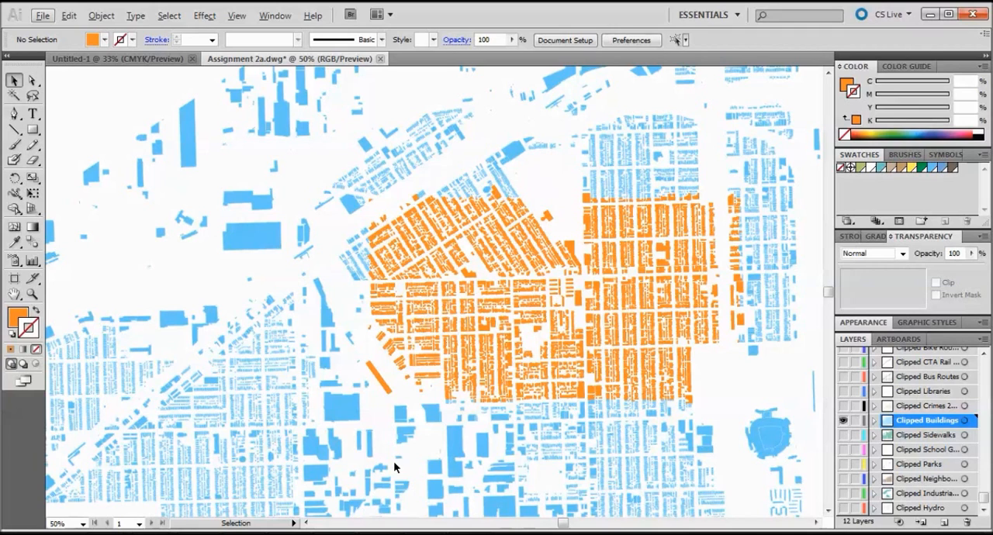
pyautogui.scroll(-1, 592, 357)
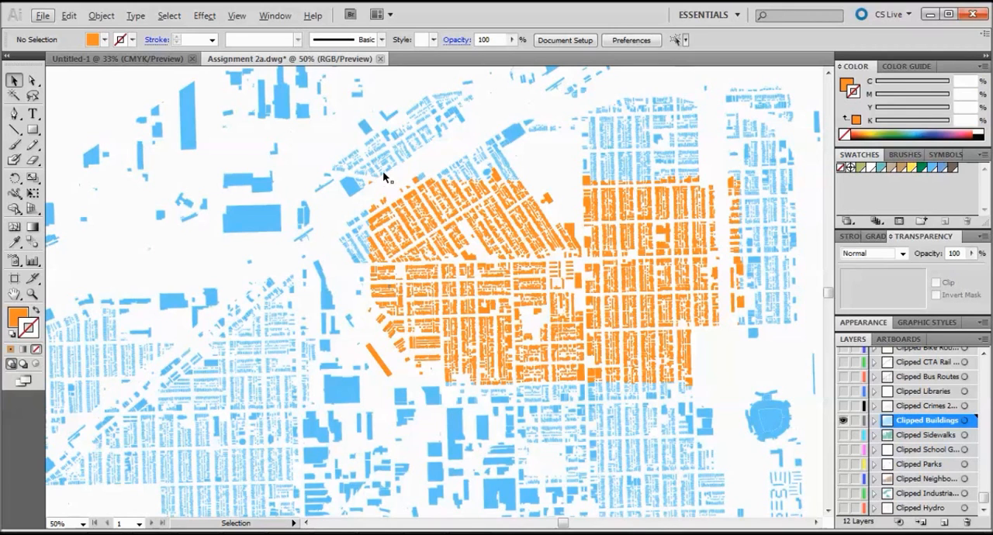
pyautogui.scroll(3, 392, 178)
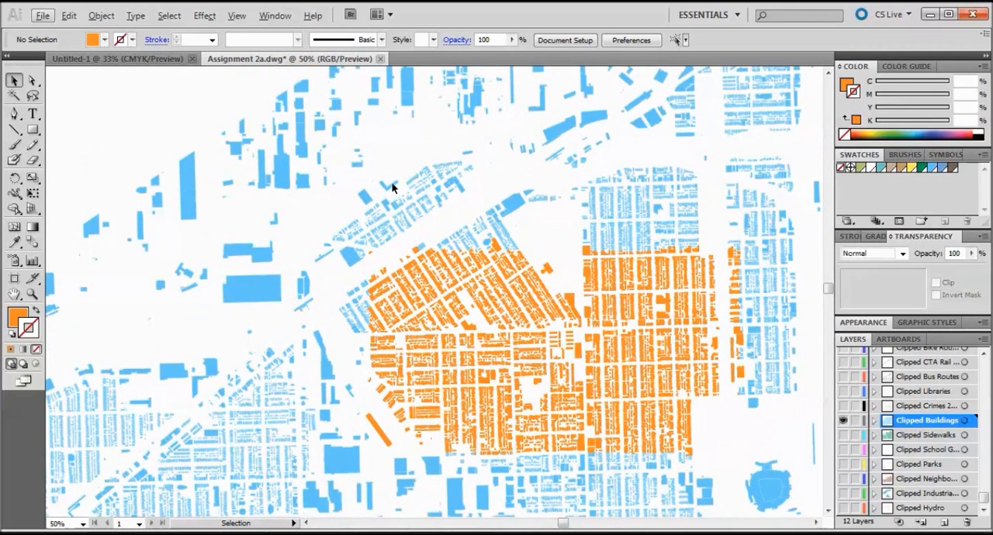
pyautogui.scroll(1, 391, 188)
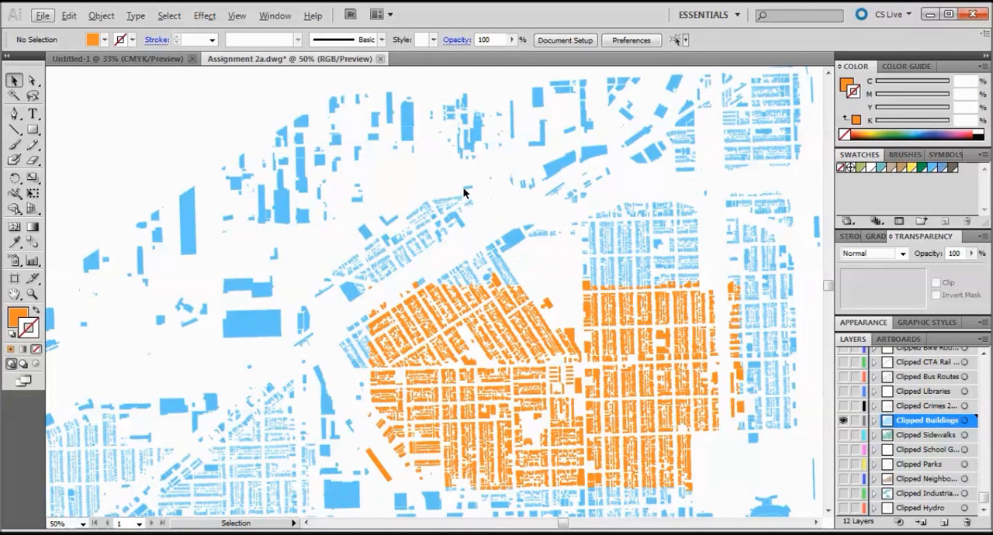
pyautogui.scroll(-5, 466, 193)
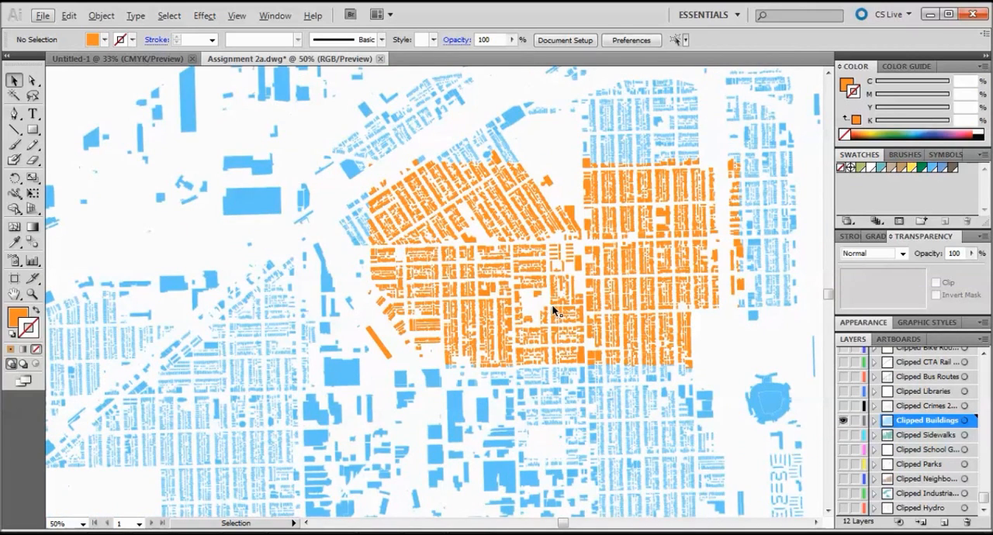
pyautogui.scroll(-1, 557, 294)
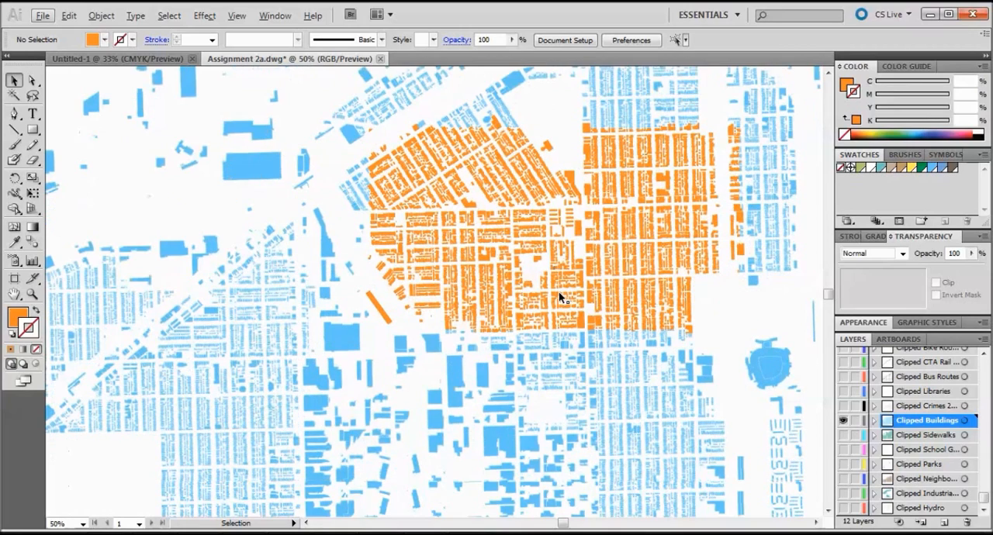
pyautogui.scroll(-5, 395, 313)
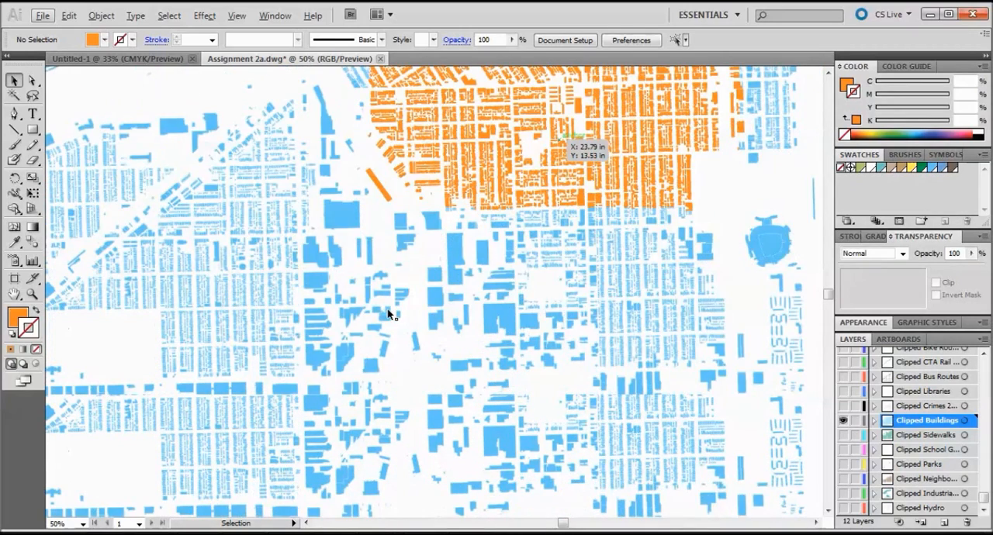
pyautogui.scroll(5, 394, 310)
pyautogui.scroll(3, 388, 314)
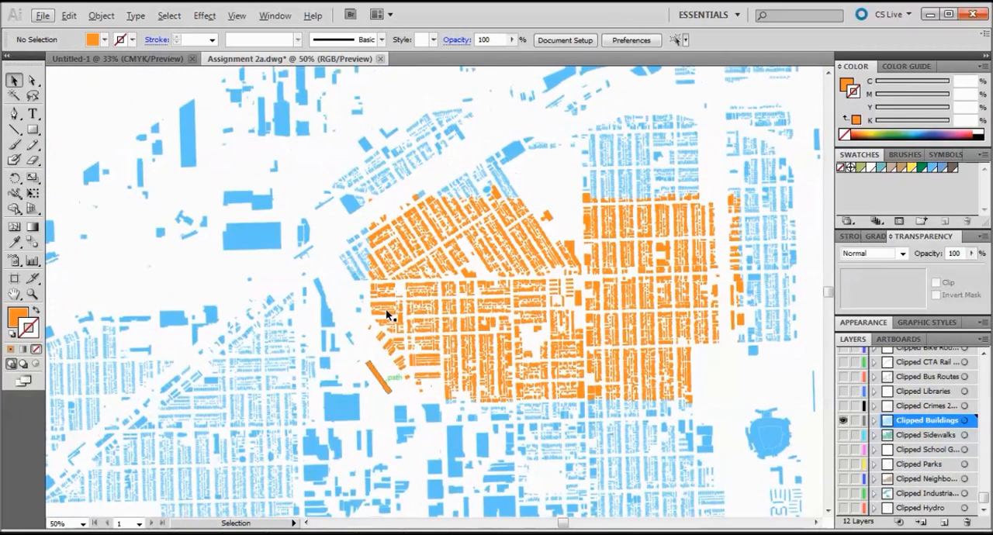
pyautogui.scroll(1, 388, 313)
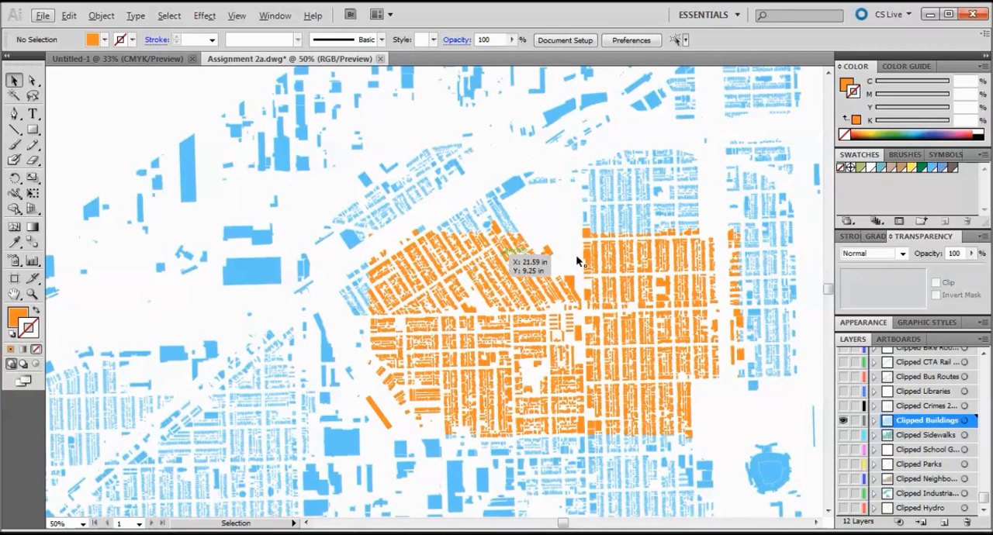
pyautogui.scroll(-9, 556, 228)
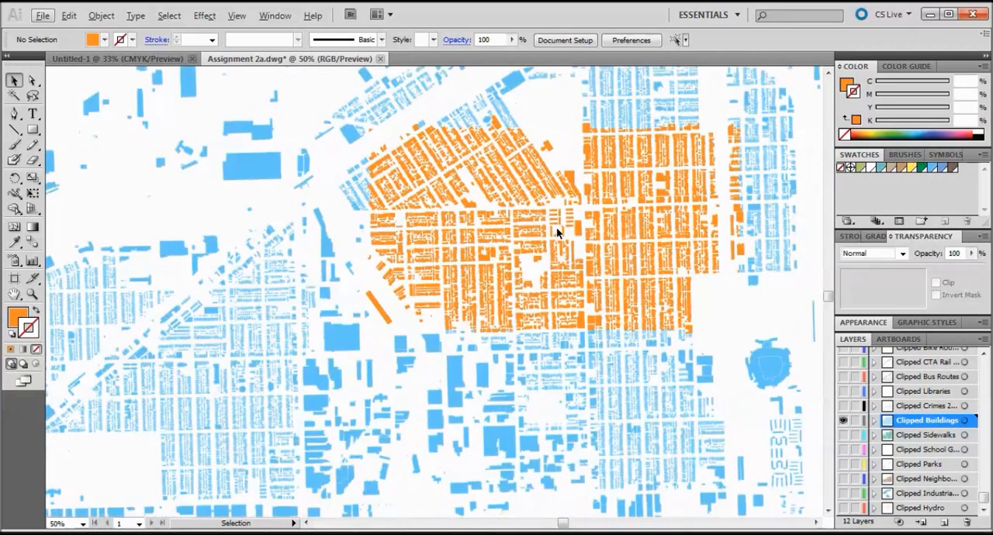
pyautogui.scroll(4, 556, 227)
pyautogui.scroll(4, 559, 229)
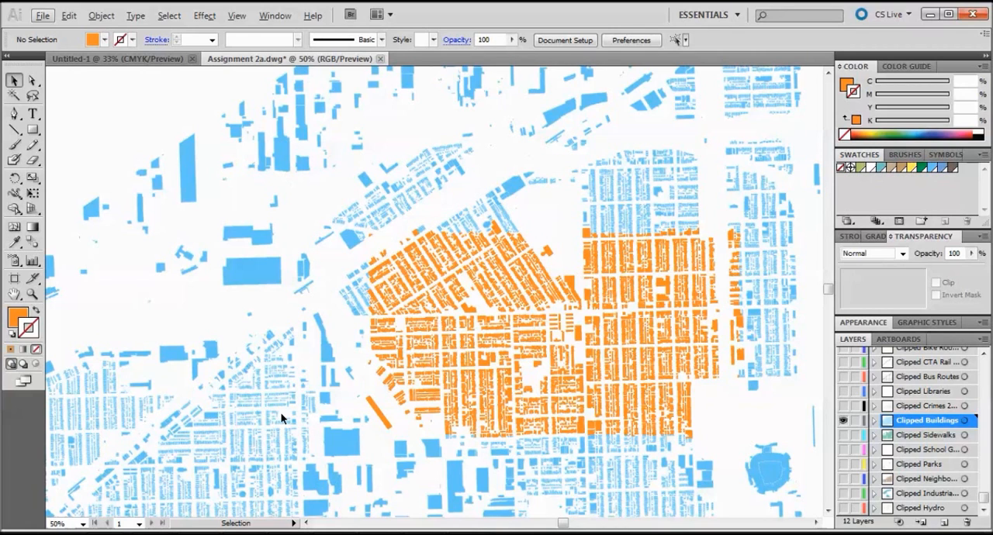
pyautogui.scroll(-6, 827, 334)
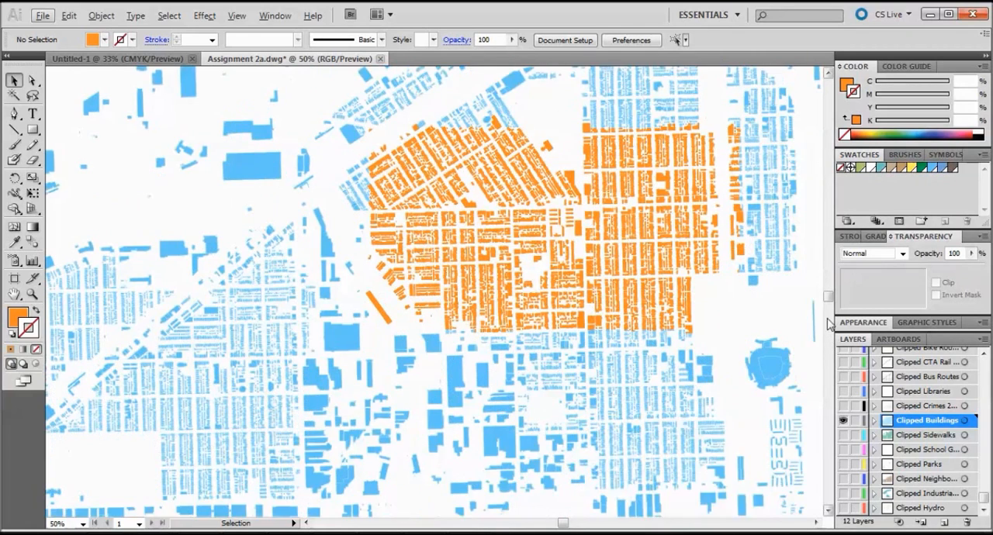
pyautogui.scroll(3, 399, 426)
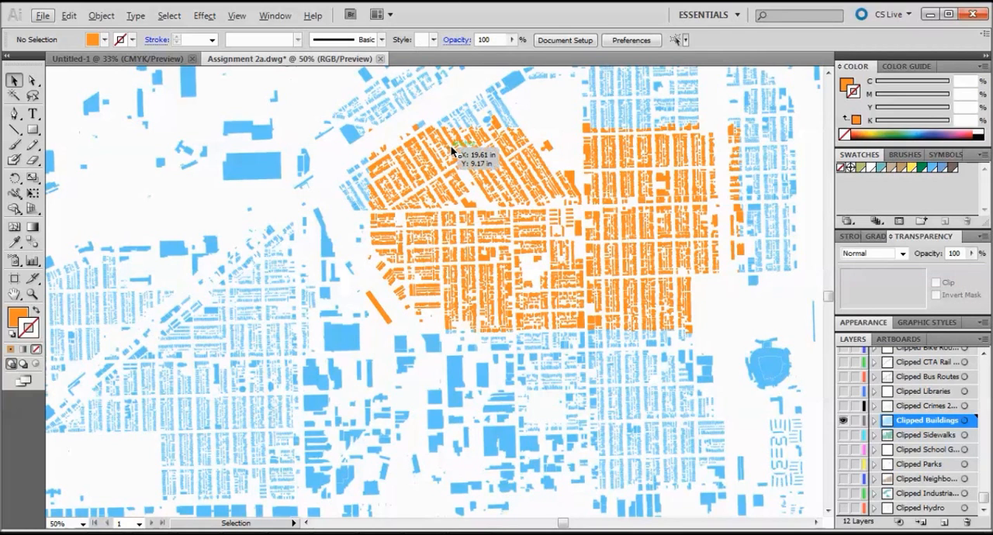
pyautogui.scroll(2, 389, 166)
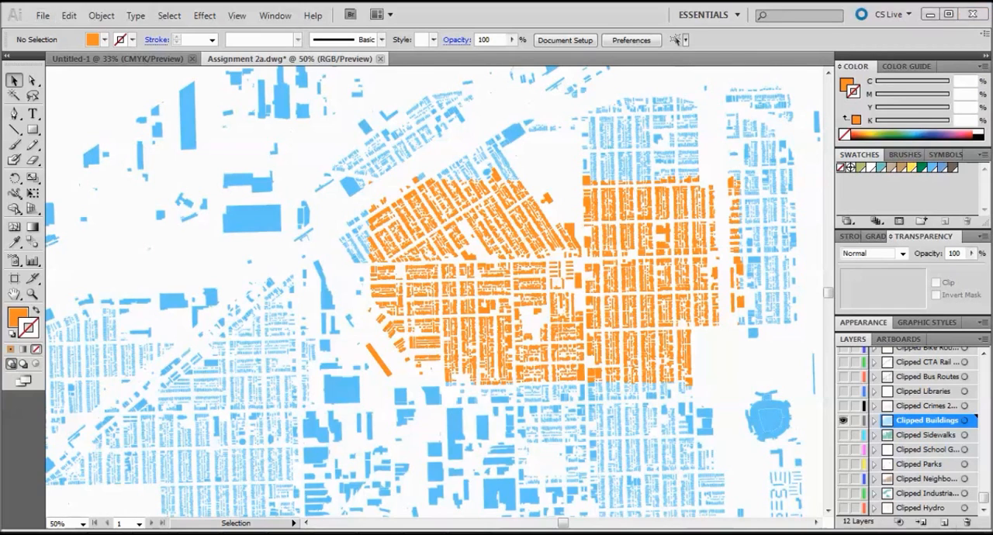
pyautogui.click(870, 533)
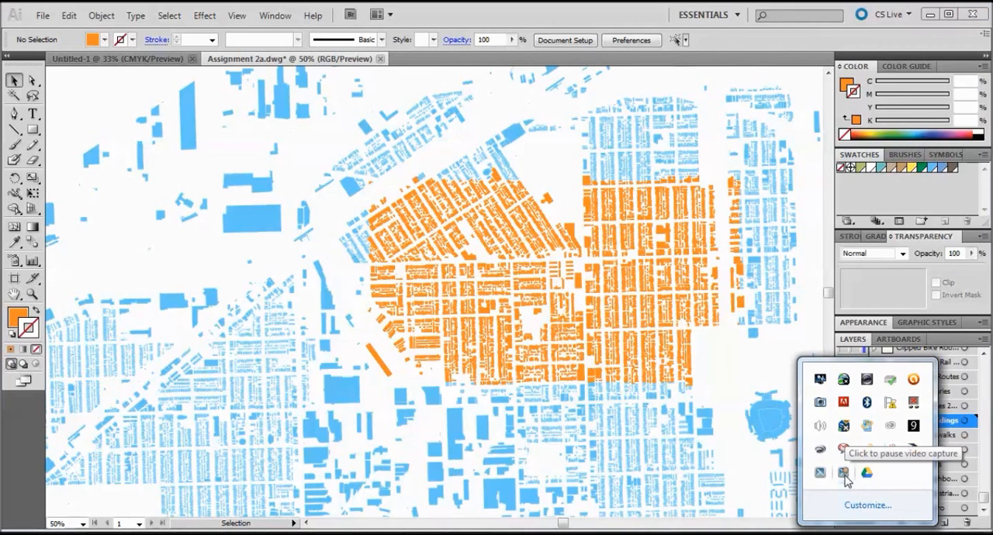